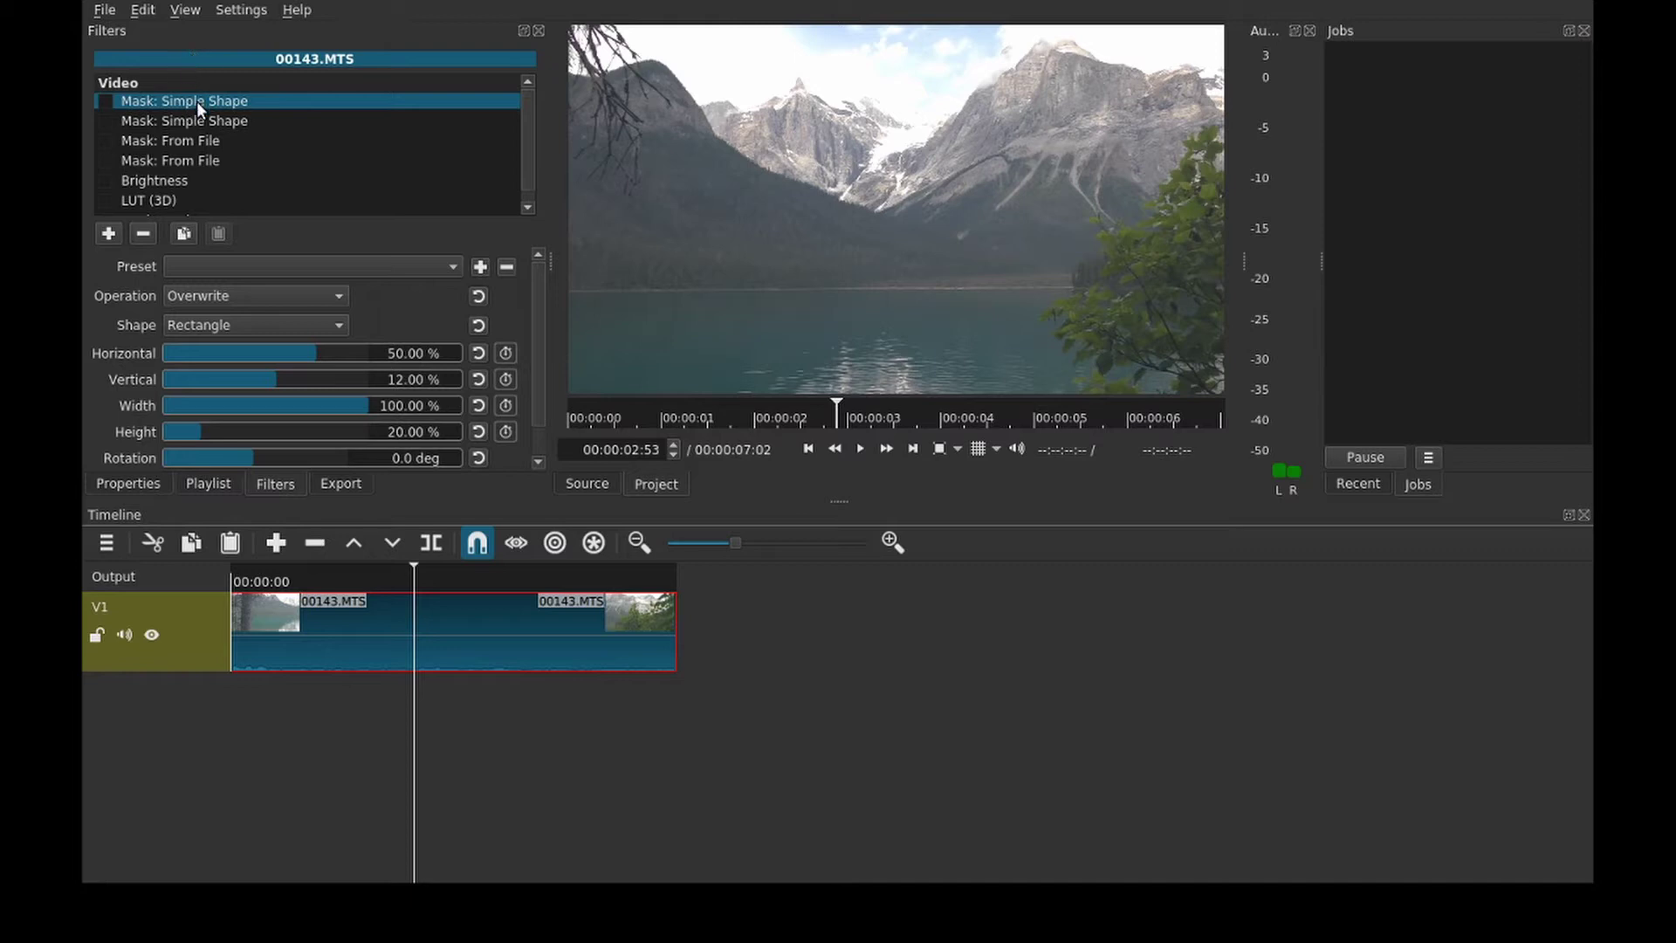
Step: Search the filter chooser for 'mask' to list the mask filters
scroll(206, 102, "down", 1)
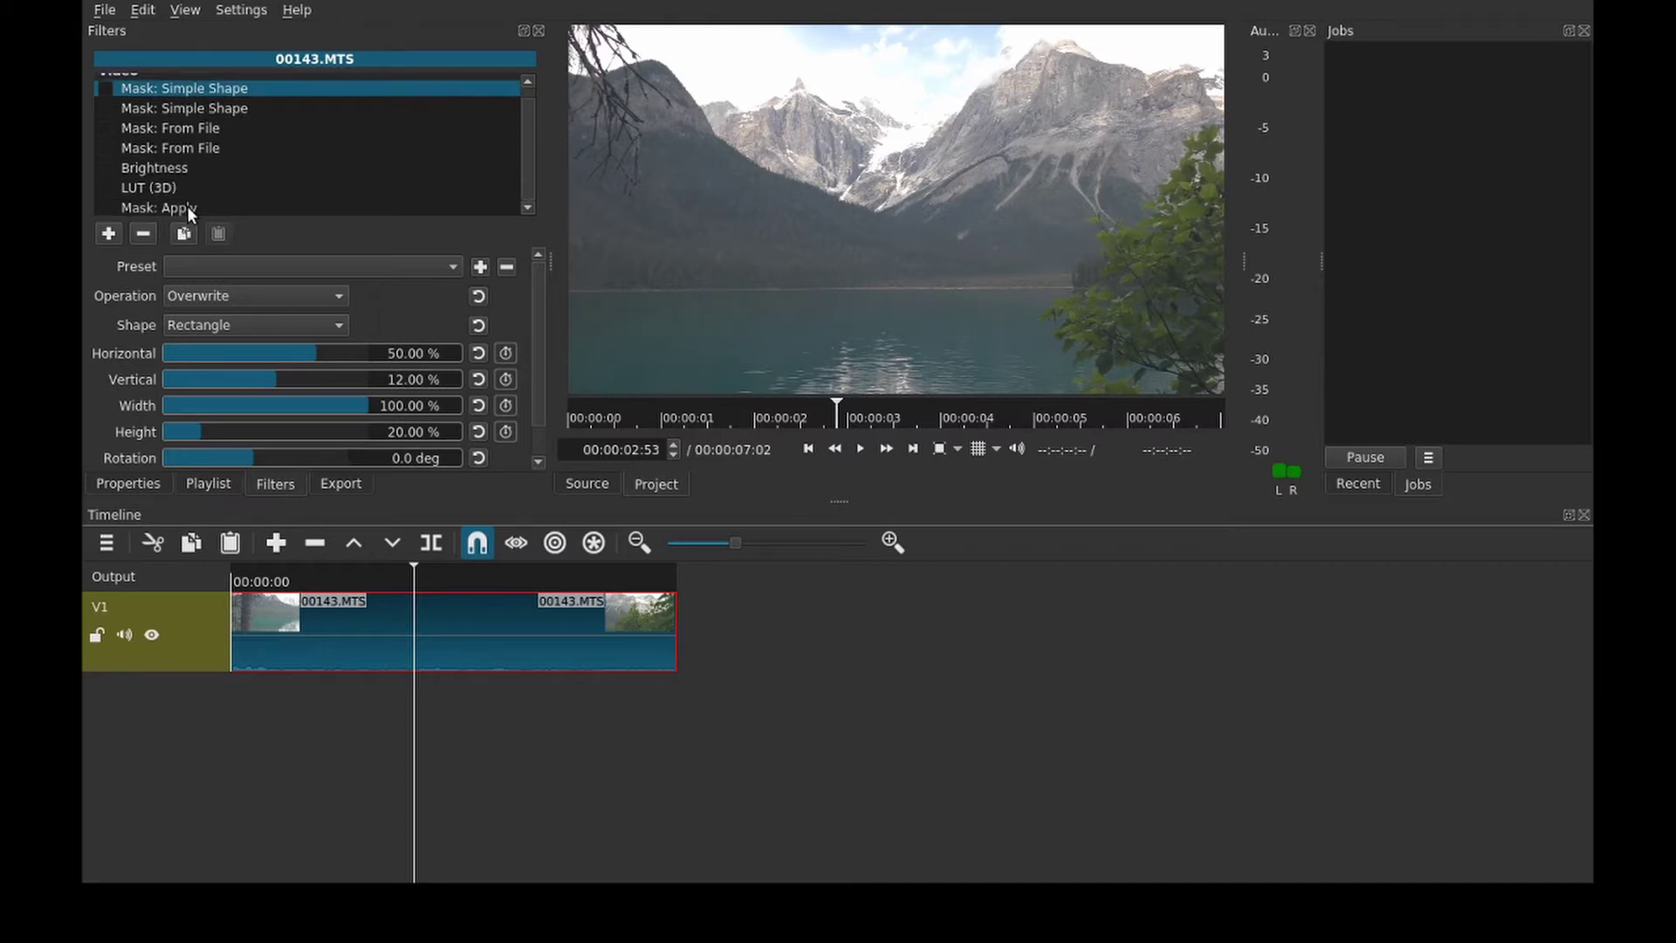
scroll(196, 201, "up", 1)
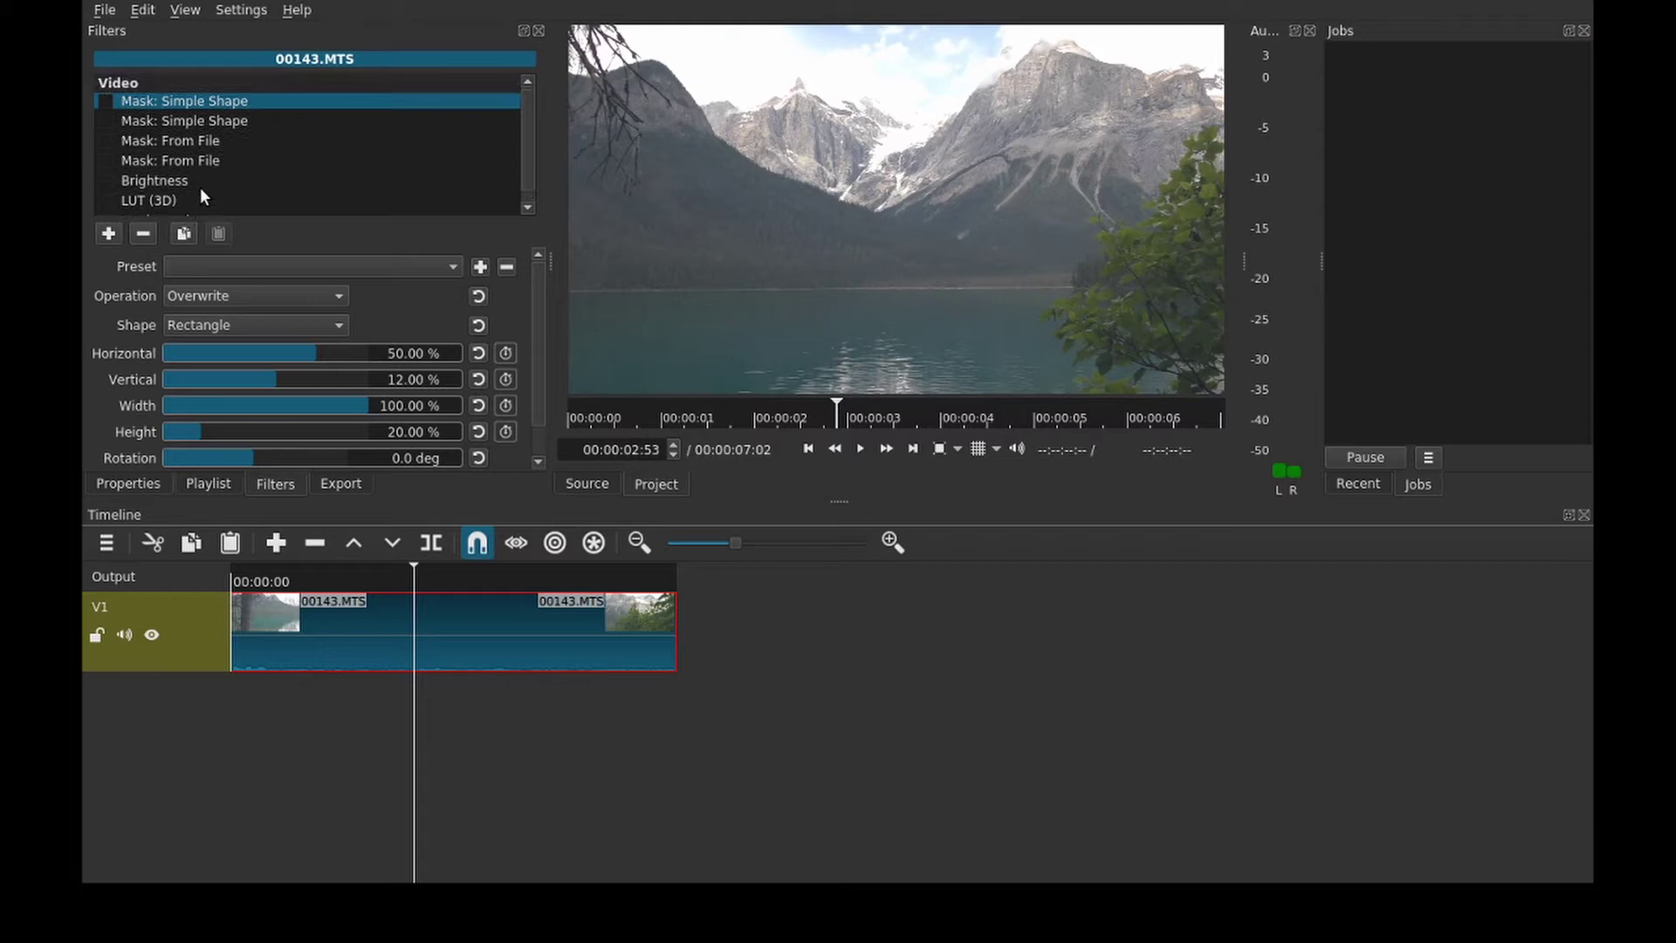
left_click(107, 236)
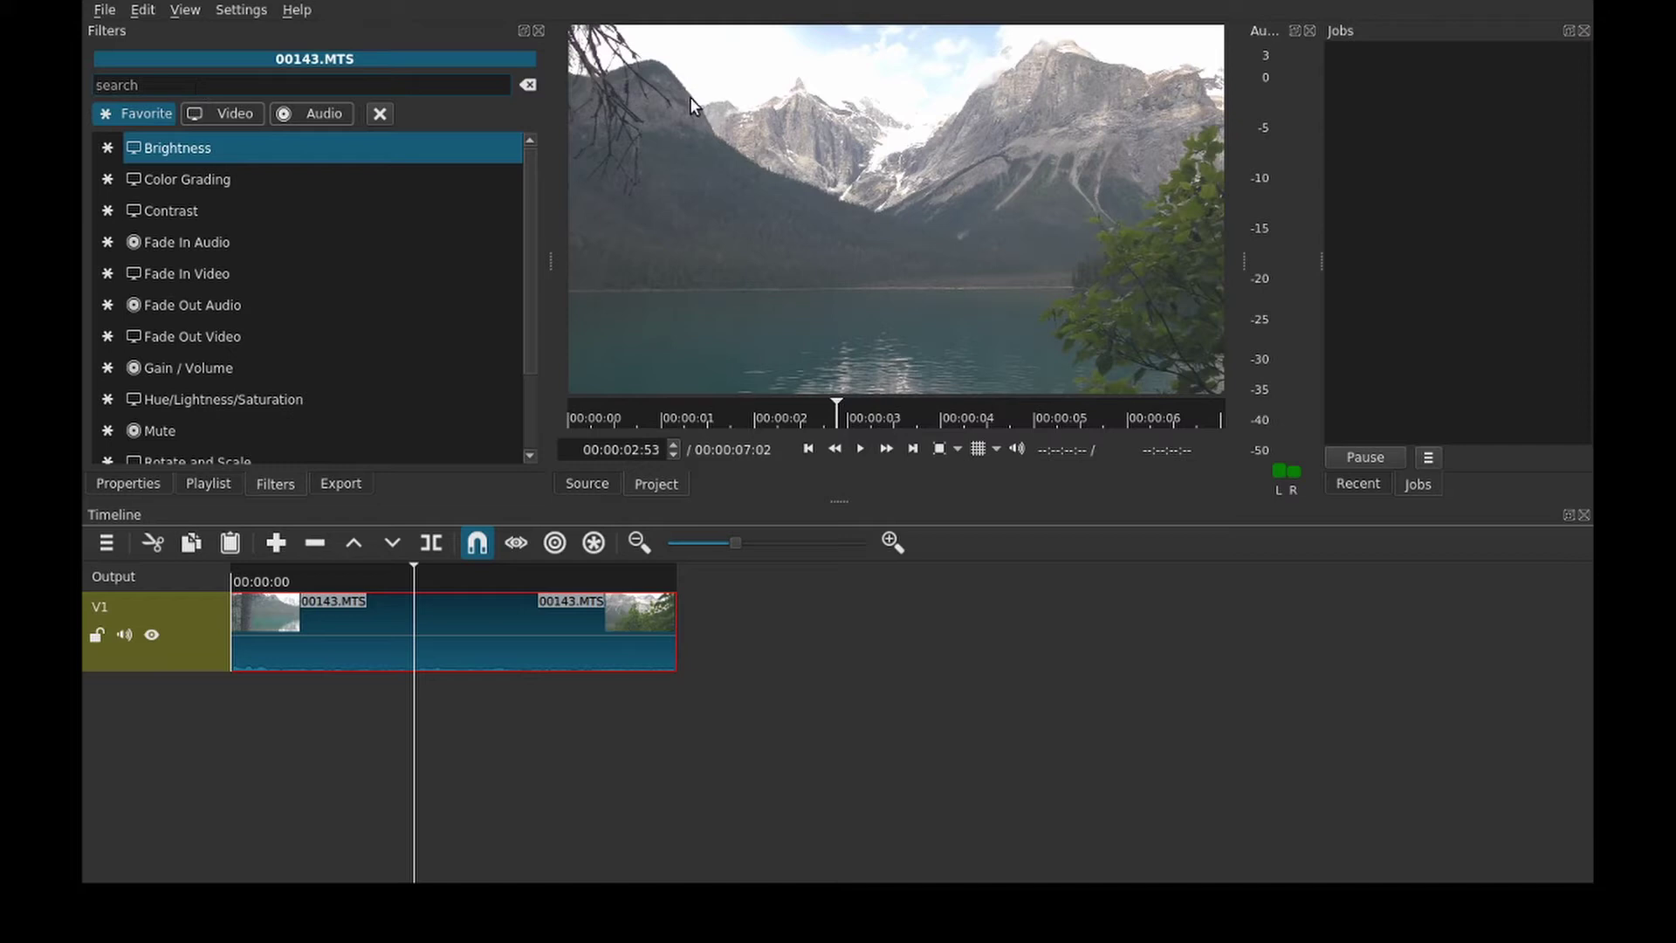
type("nas")
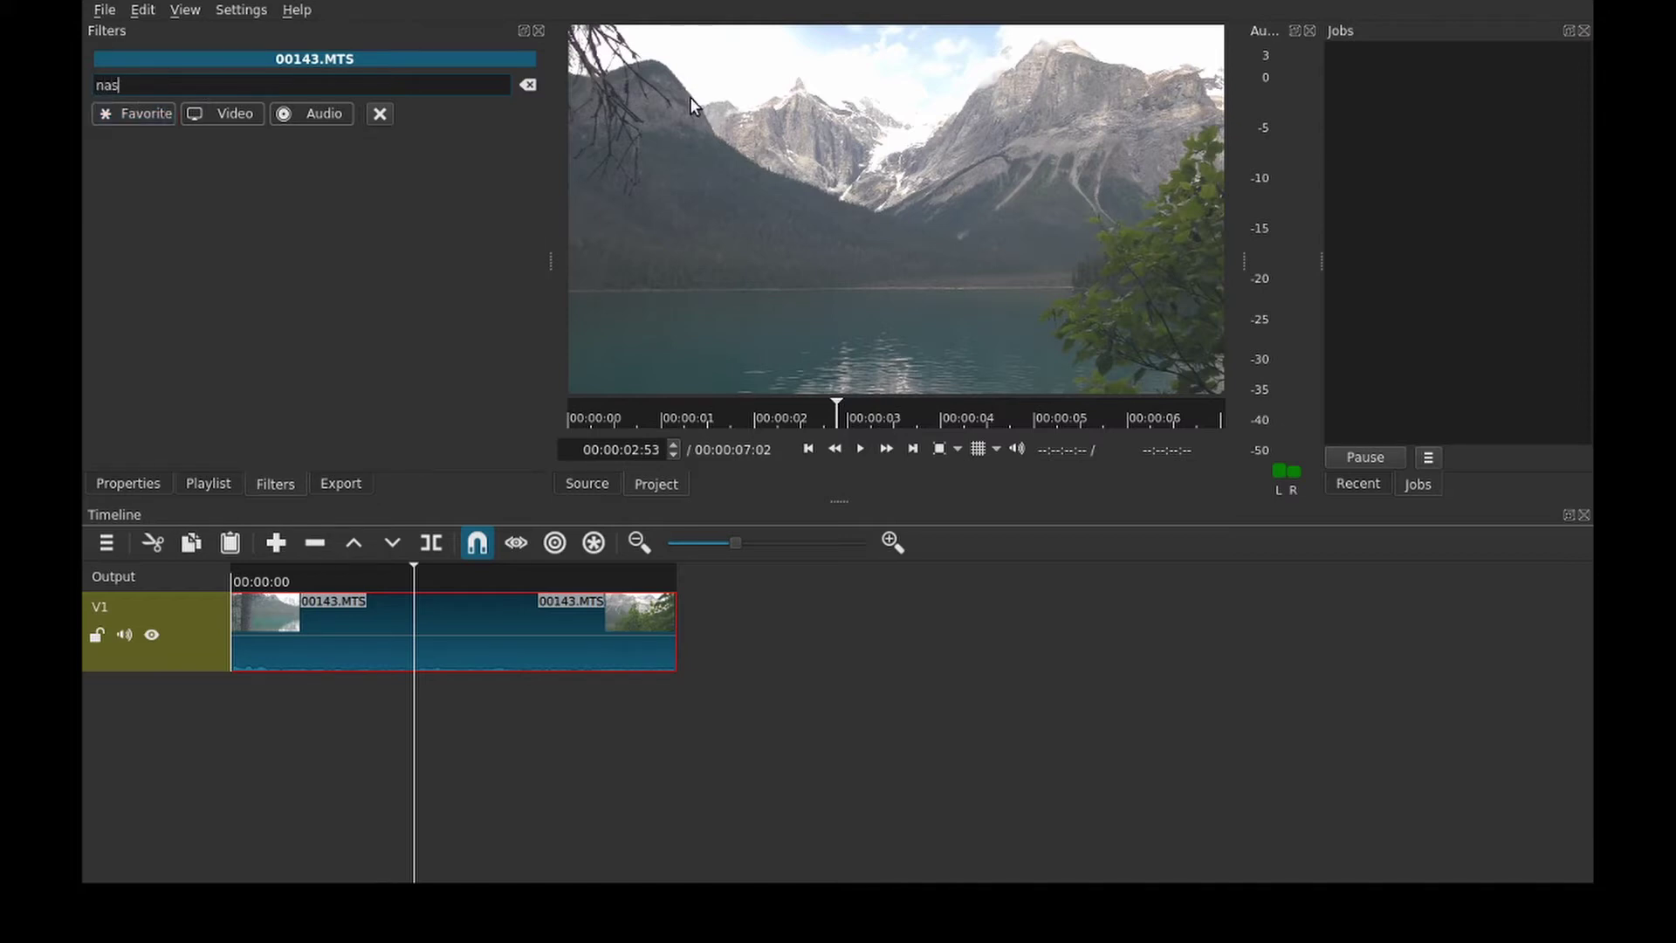
key("BackSpace")
key("BackSpace")
key("BackSpace")
type("mask")
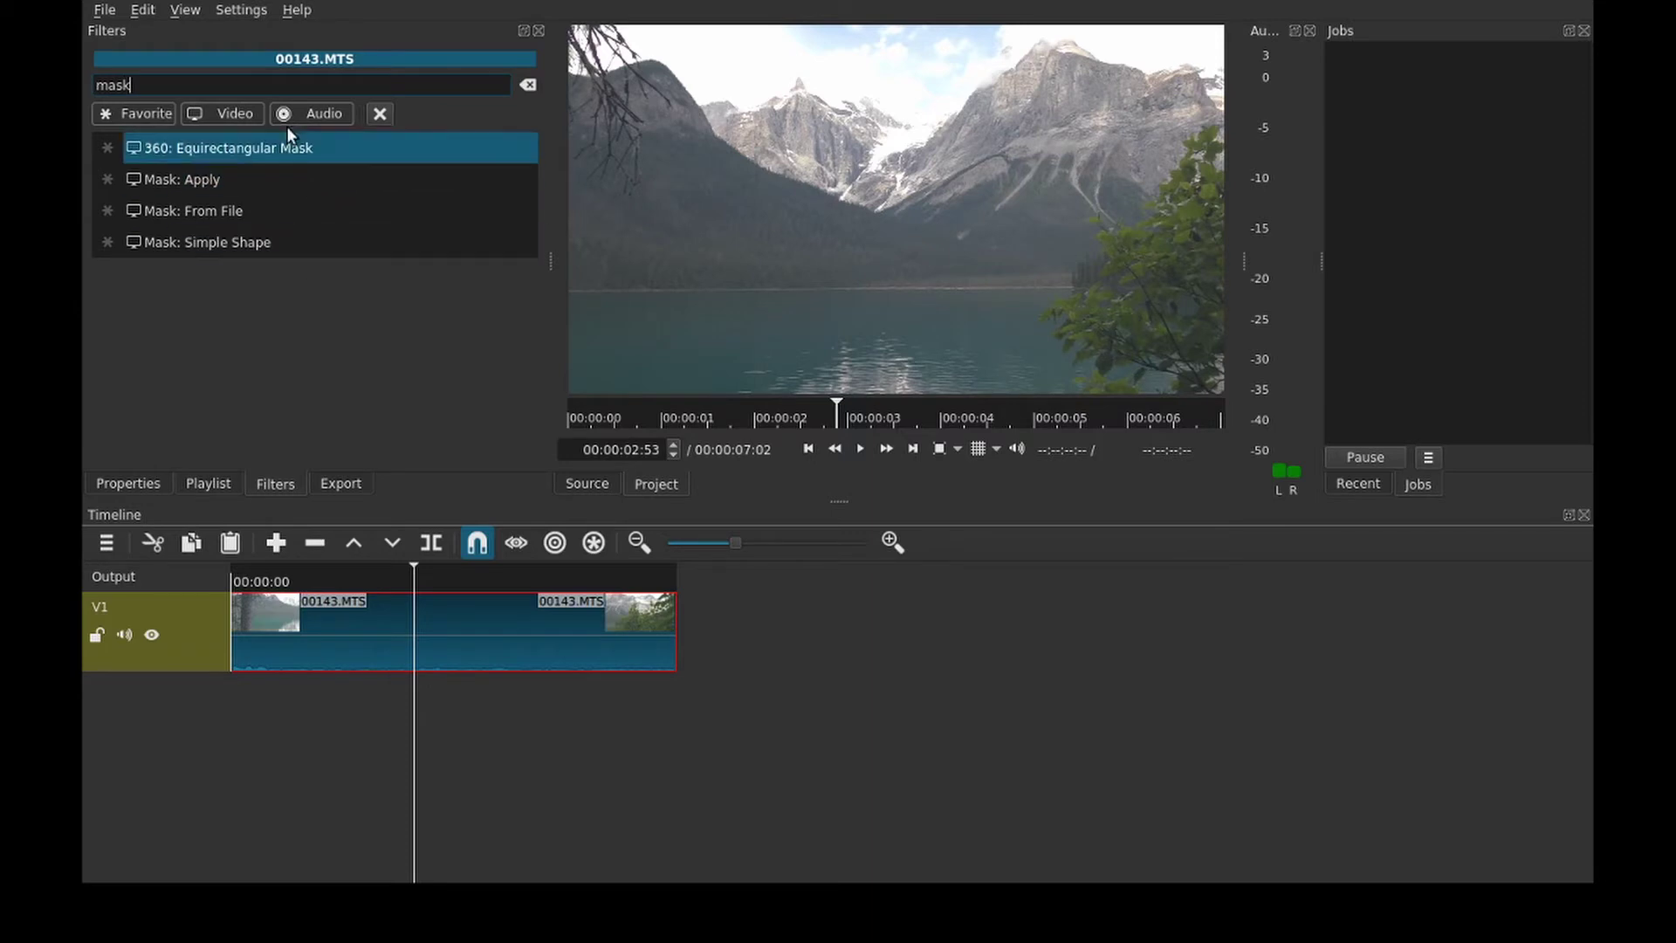
Step: Star Mask: Simple Shape as a favourite, leaving Mask: From File unstarred
left_click(107, 242)
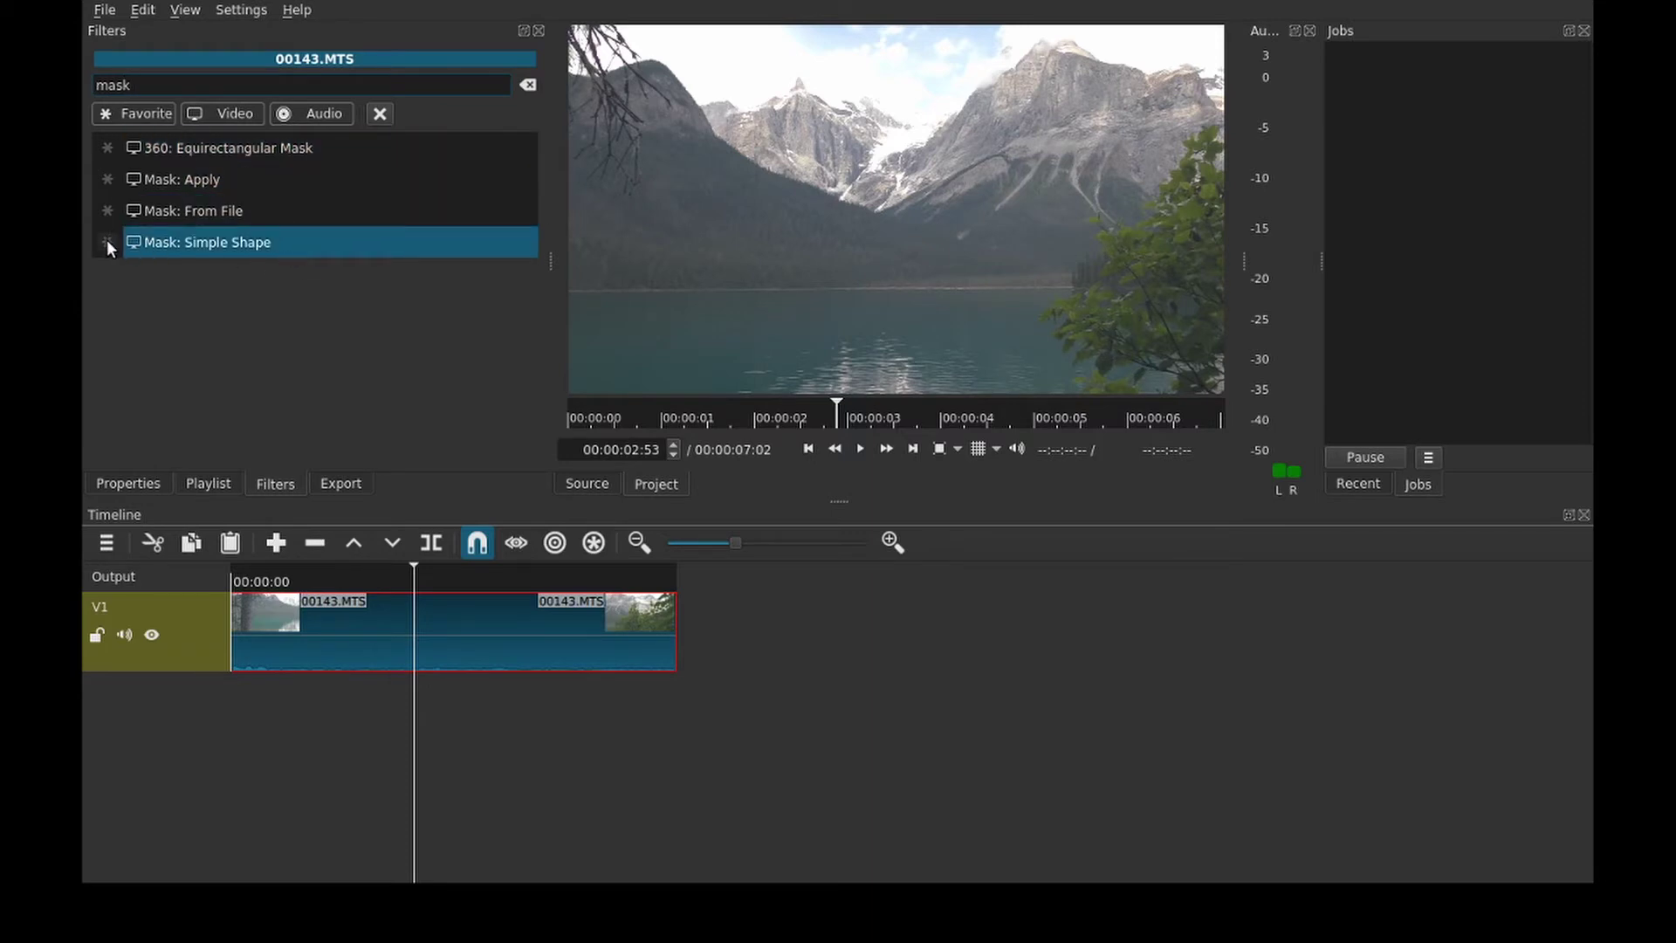
left_click(104, 208)
left_click(108, 210)
Step: Back in the clip's filters, enable the Brightness filter at 0% level to black out the picture
left_click(380, 115)
scroll(301, 144, "down", 1)
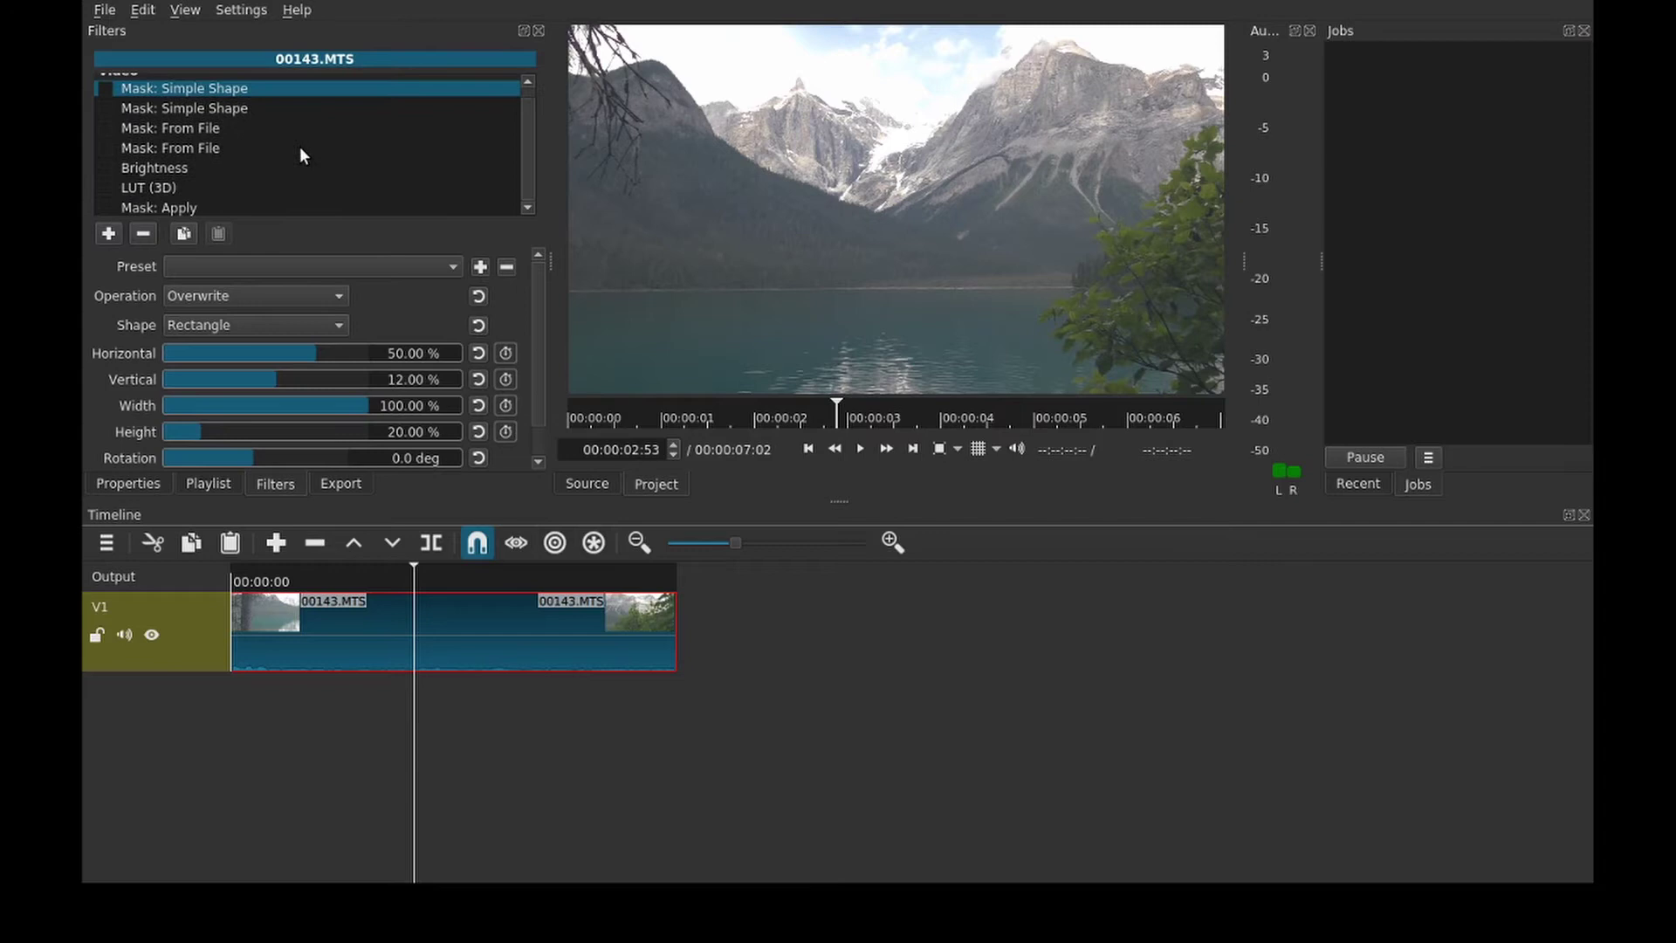
scroll(302, 146, "up", 1)
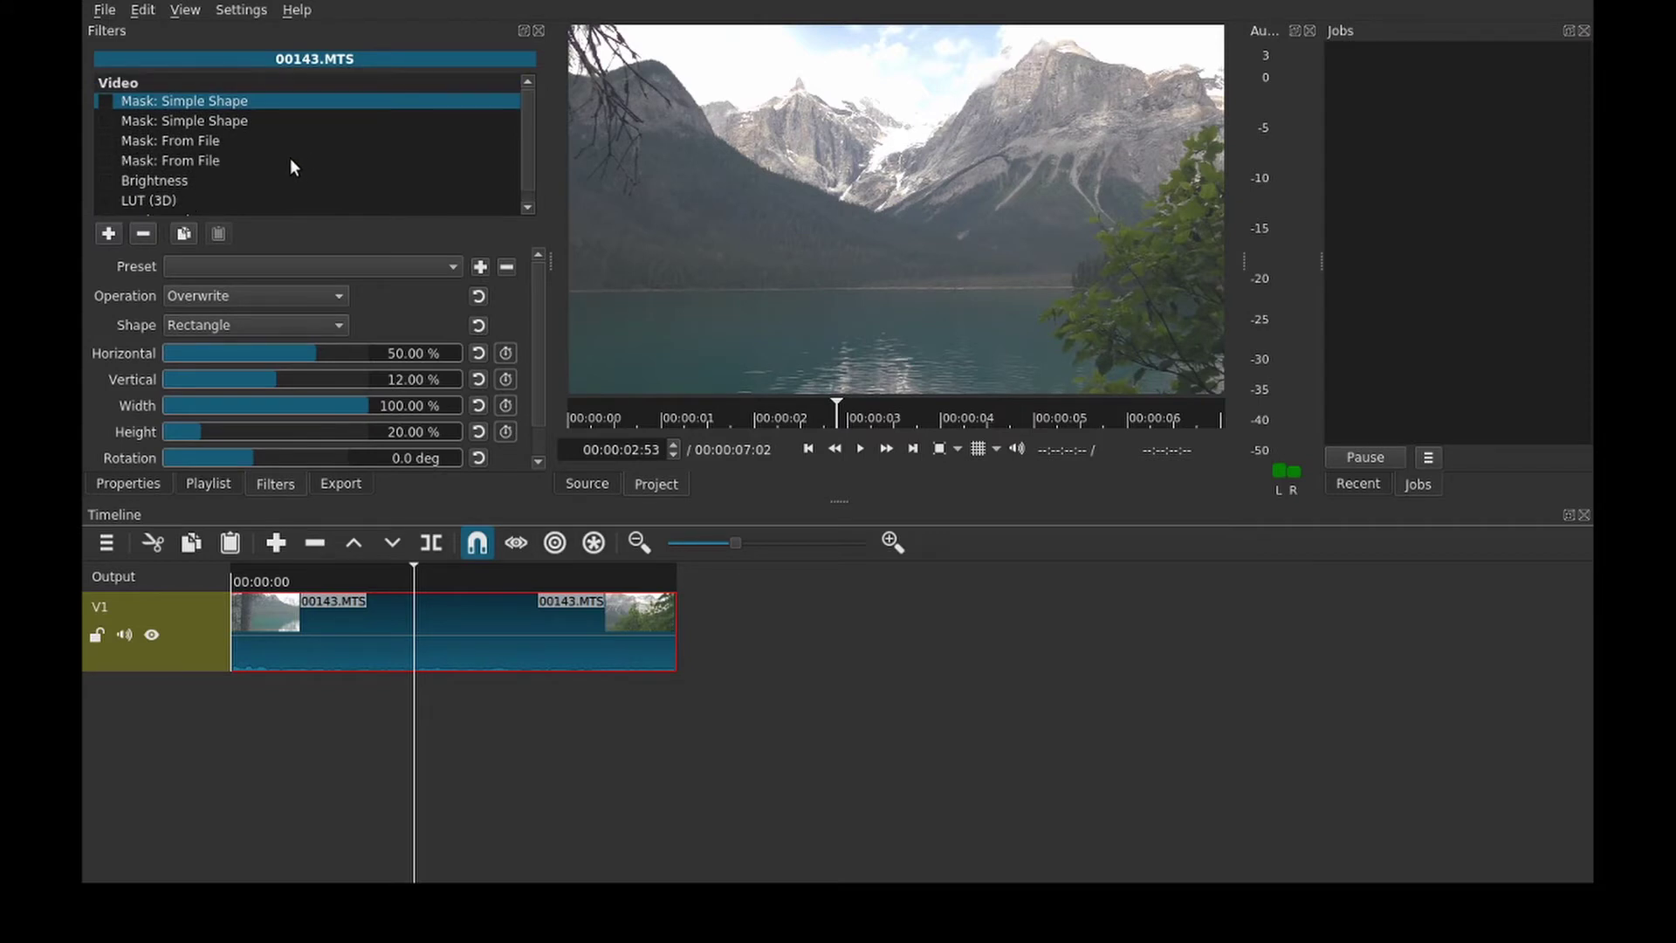
scroll(290, 166, "down", 1)
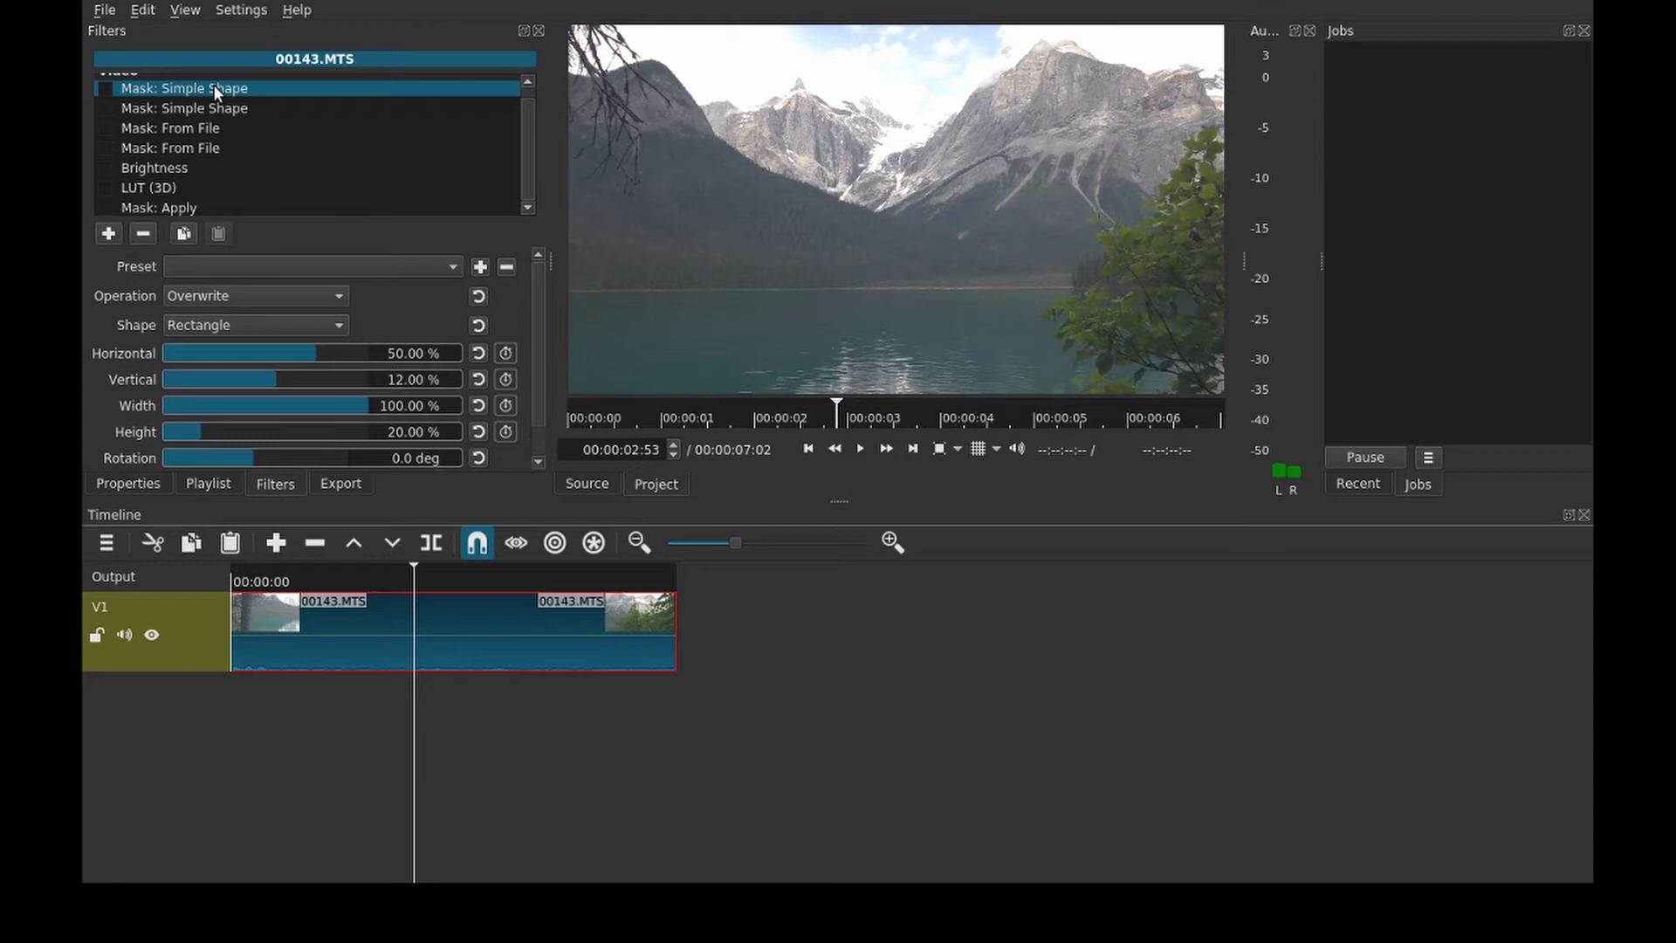
scroll(415, 302, "down", 1)
scroll(426, 264, "up", 1)
scroll(213, 165, "up", 1)
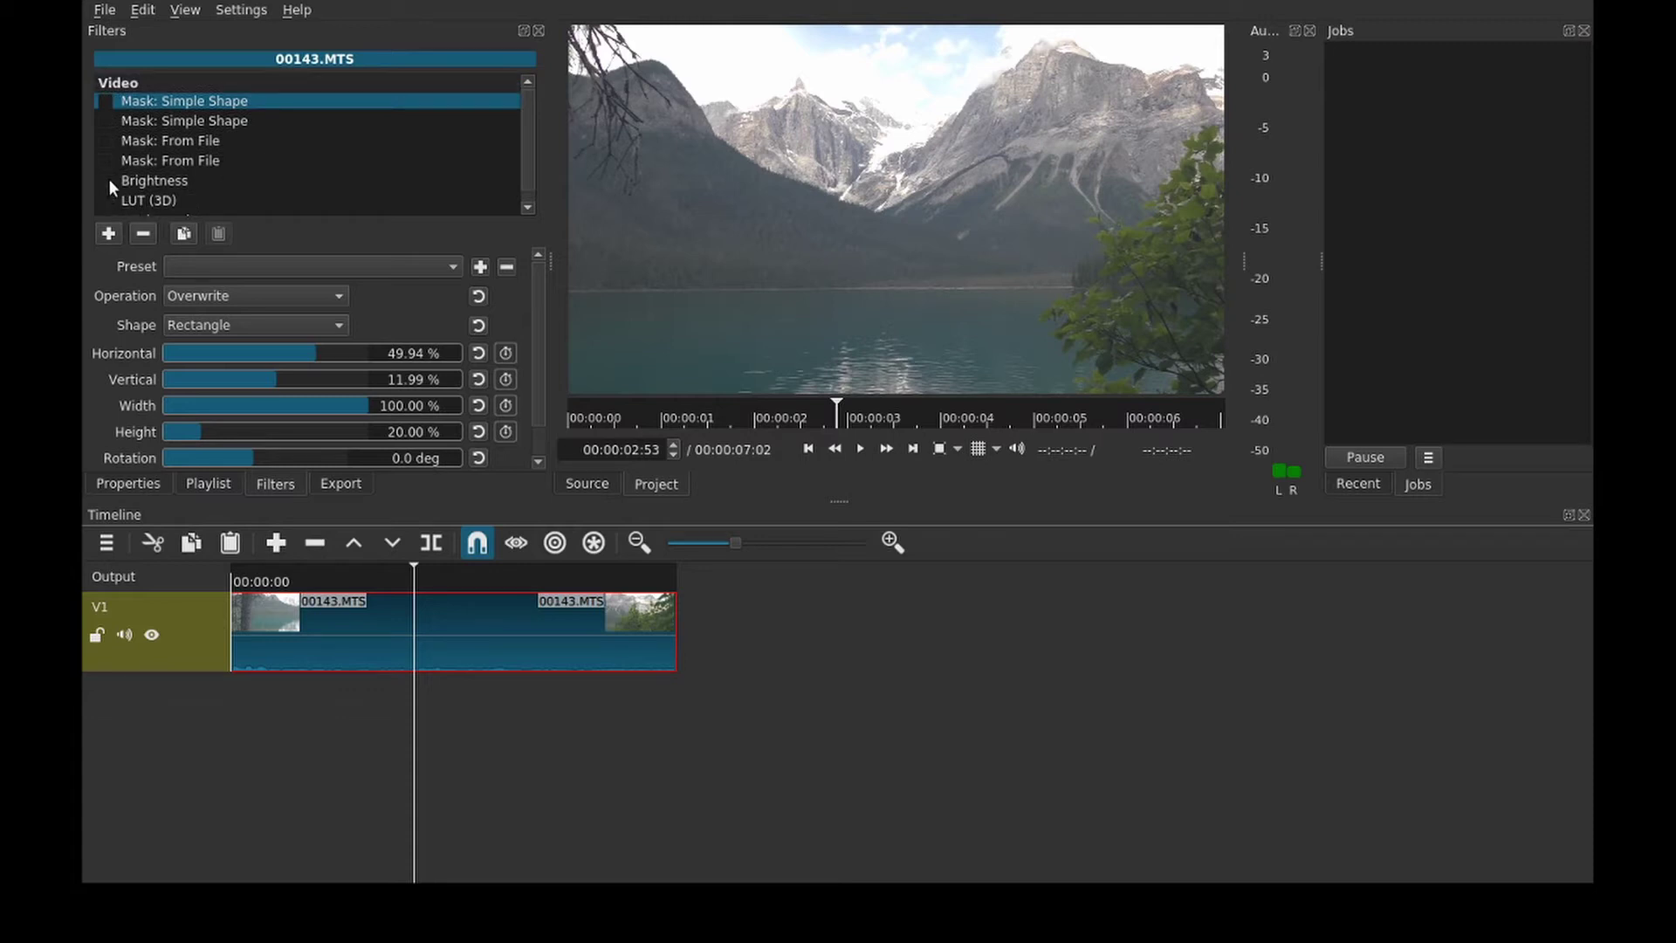
left_click(108, 180)
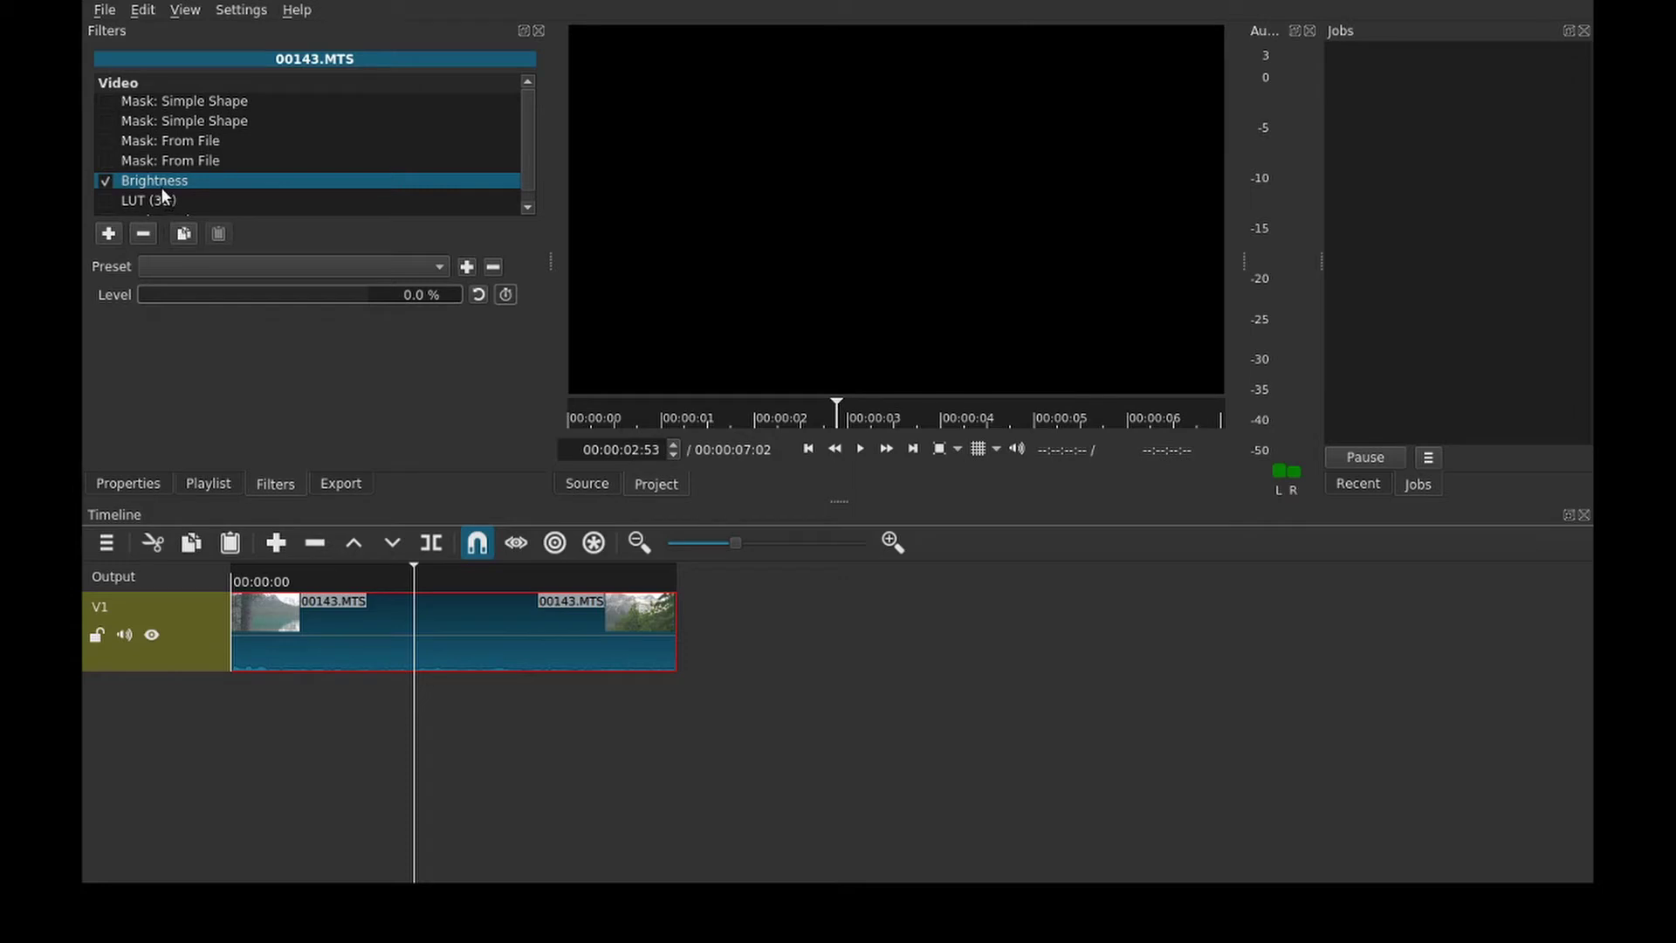
Step: Enable the first Mask: Simple Shape filter together with Mask: Apply
left_click(151, 100)
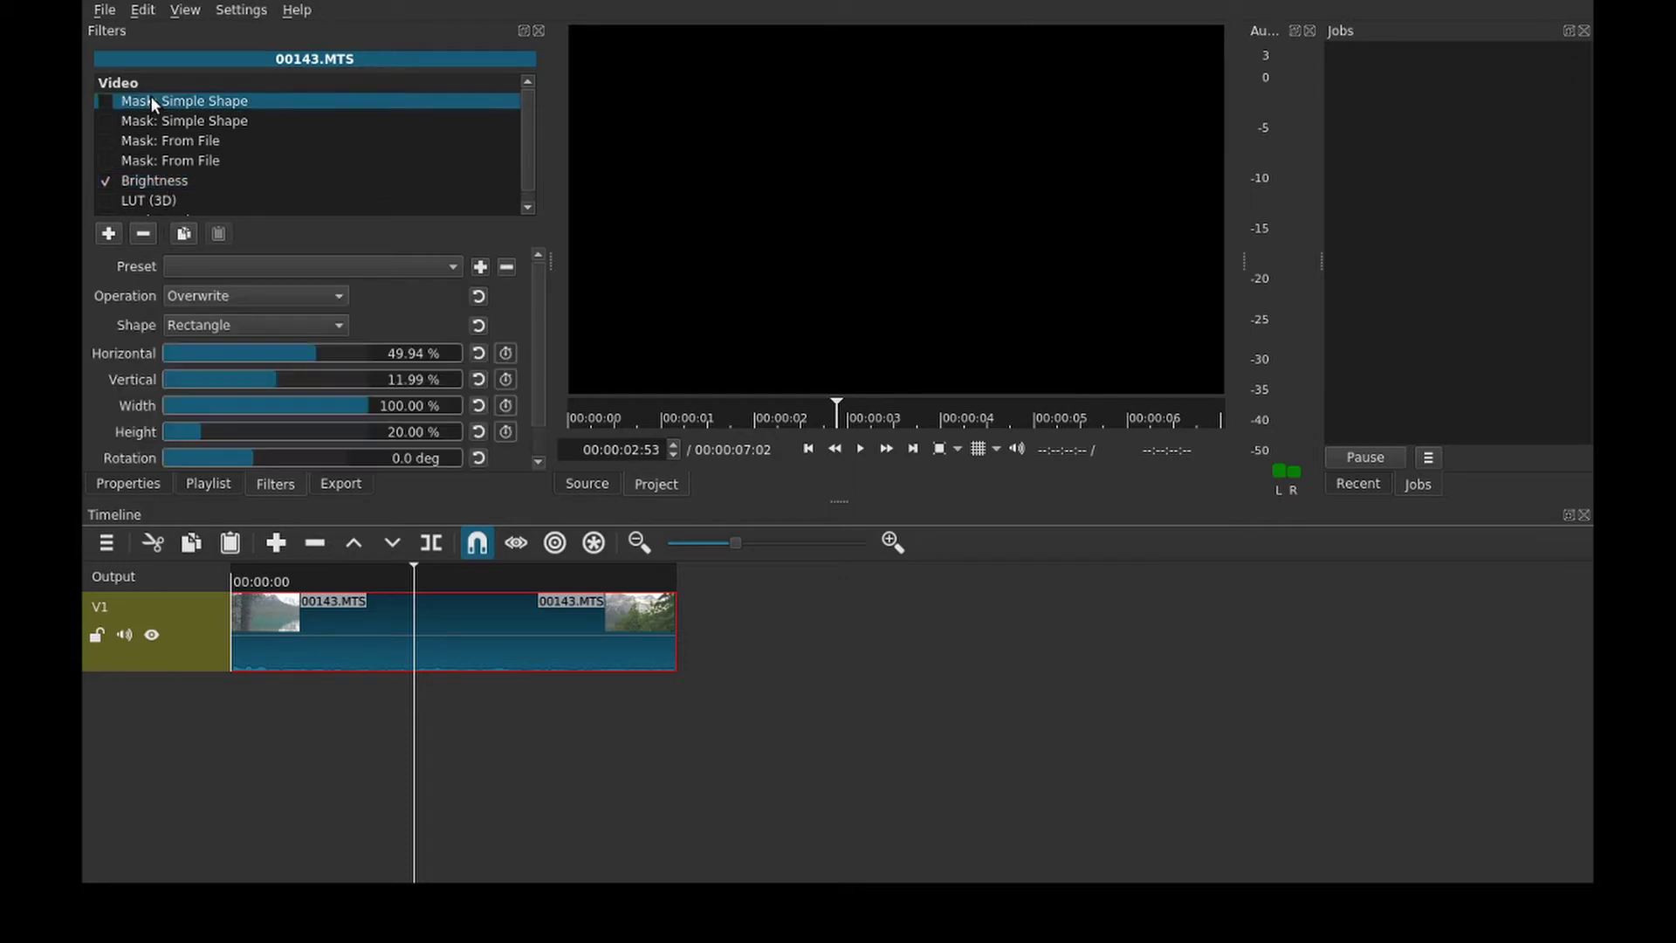
left_click(104, 101)
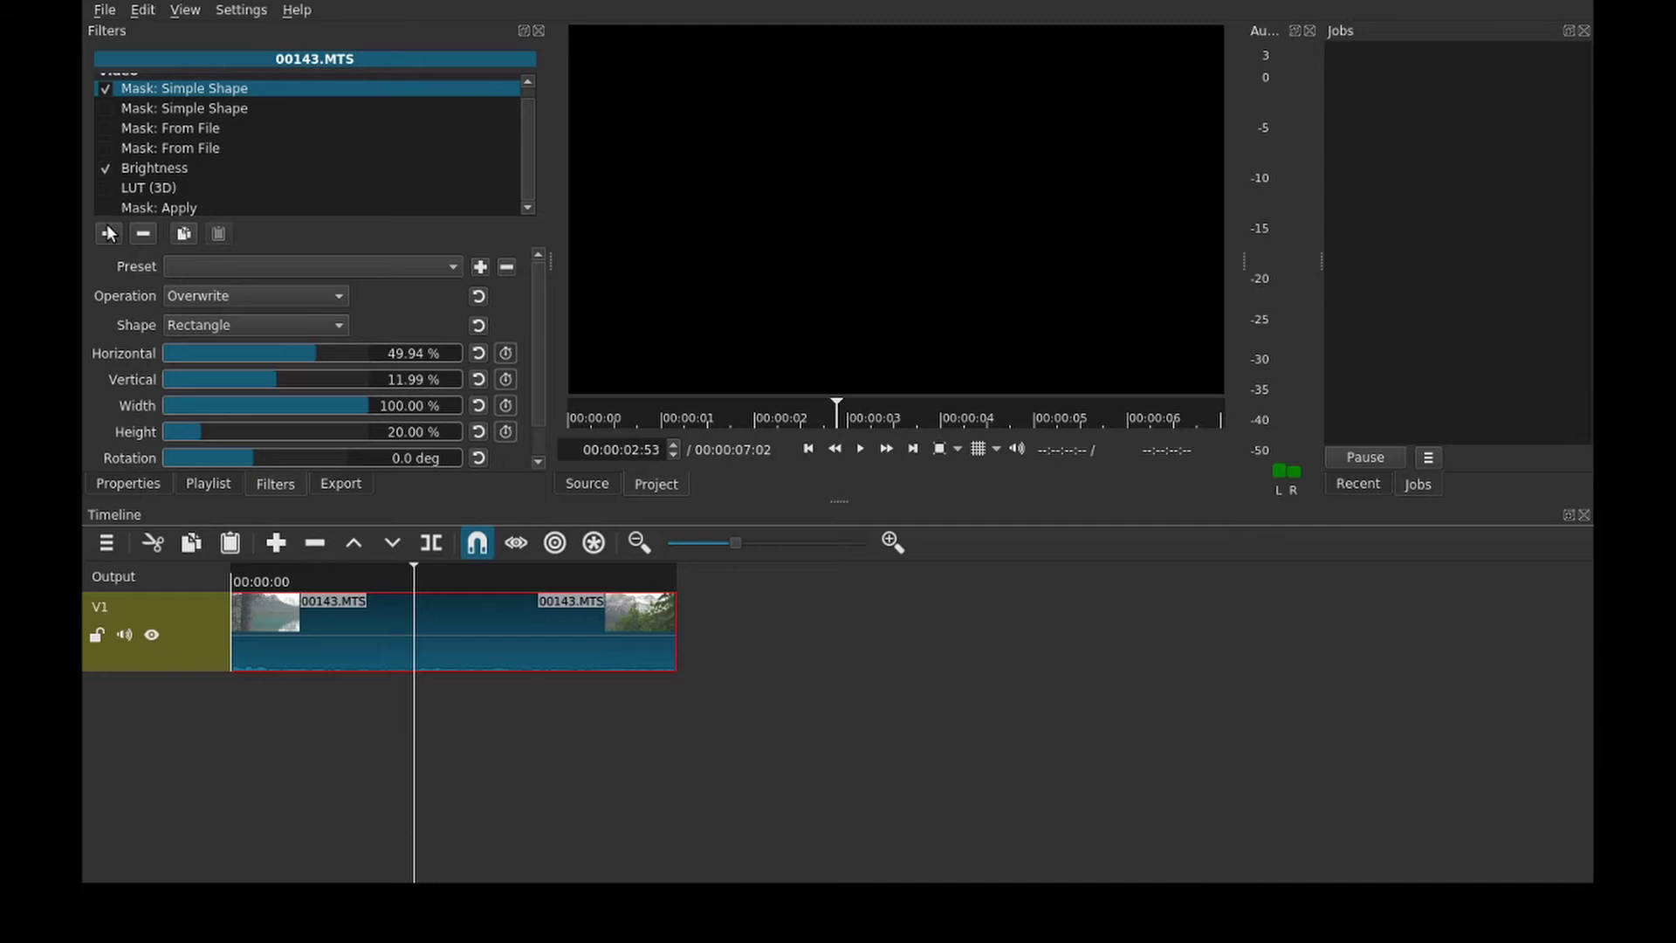
left_click(106, 206)
scroll(250, 155, "up", 1)
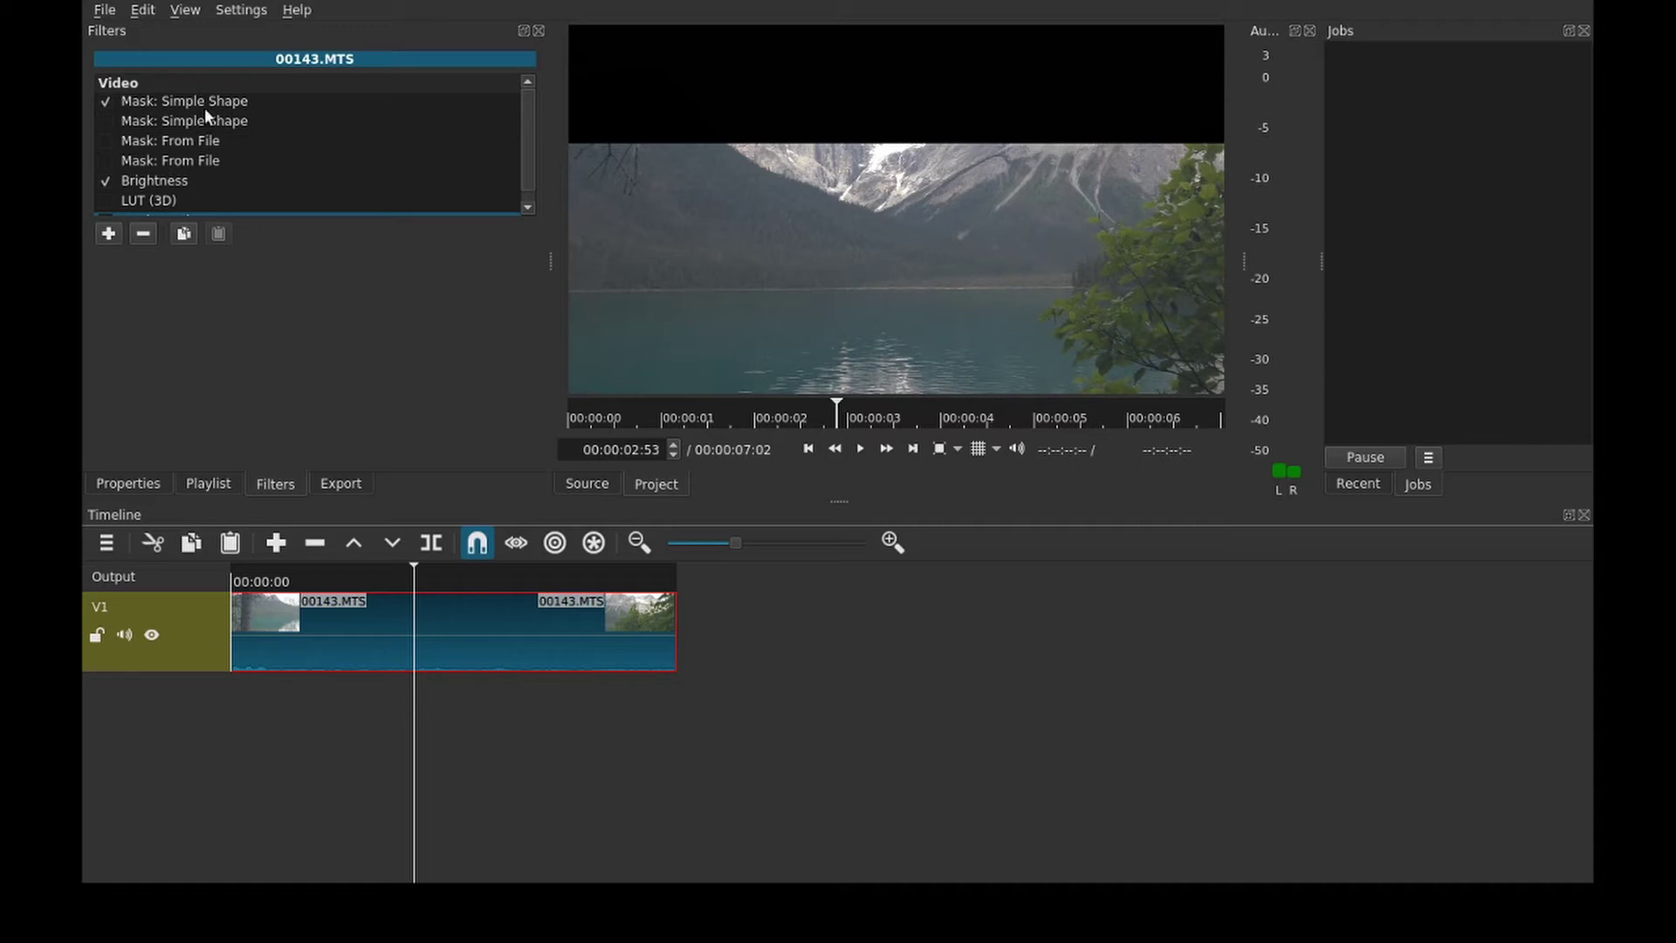
Step: Try the Operation and Shape options, ending on Overwrite with a Rectangle shape
left_click(277, 102)
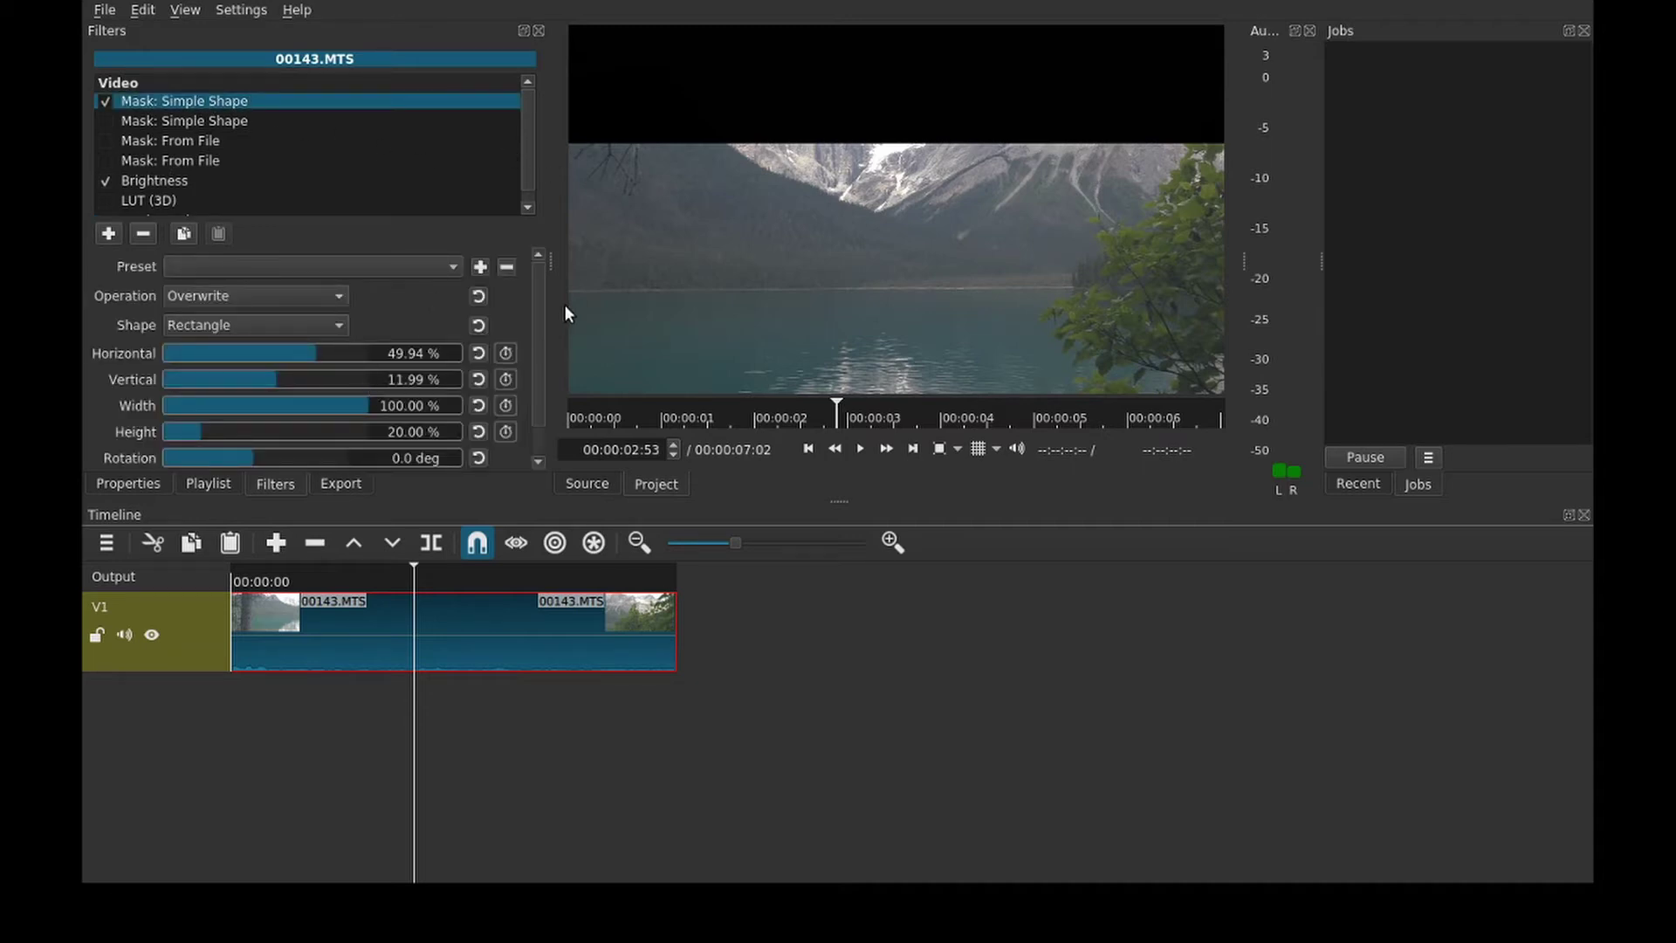
scroll(538, 326, "down", 1)
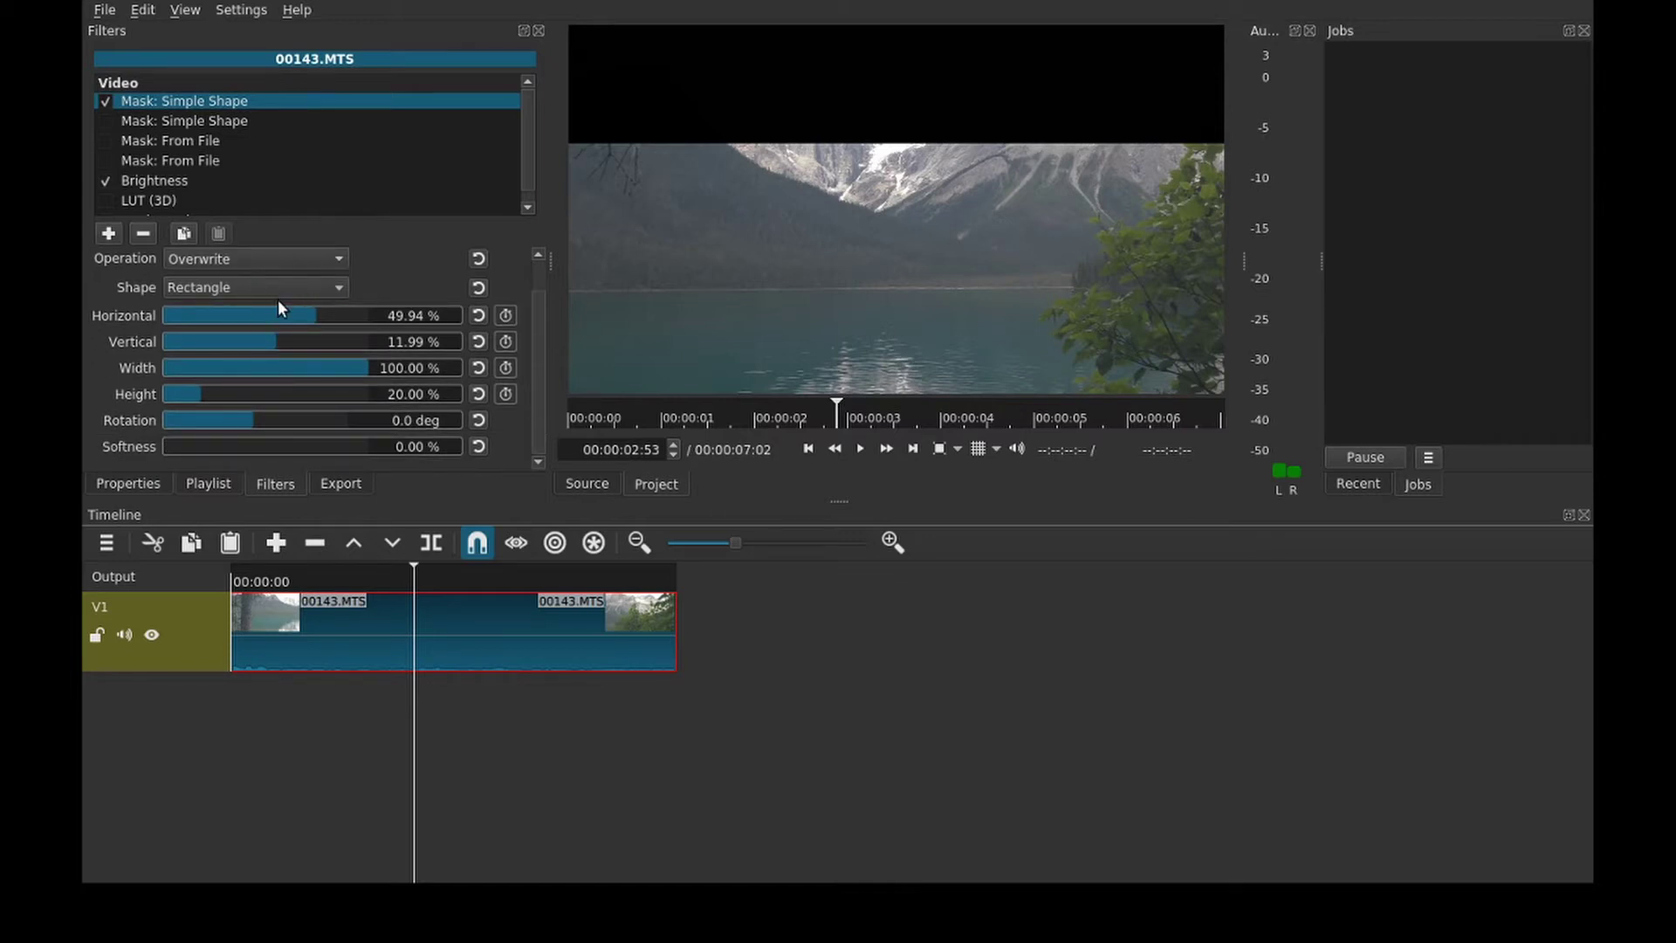
scroll(279, 266, "down", 1)
scroll(280, 266, "down", 1)
scroll(281, 258, "up", 1)
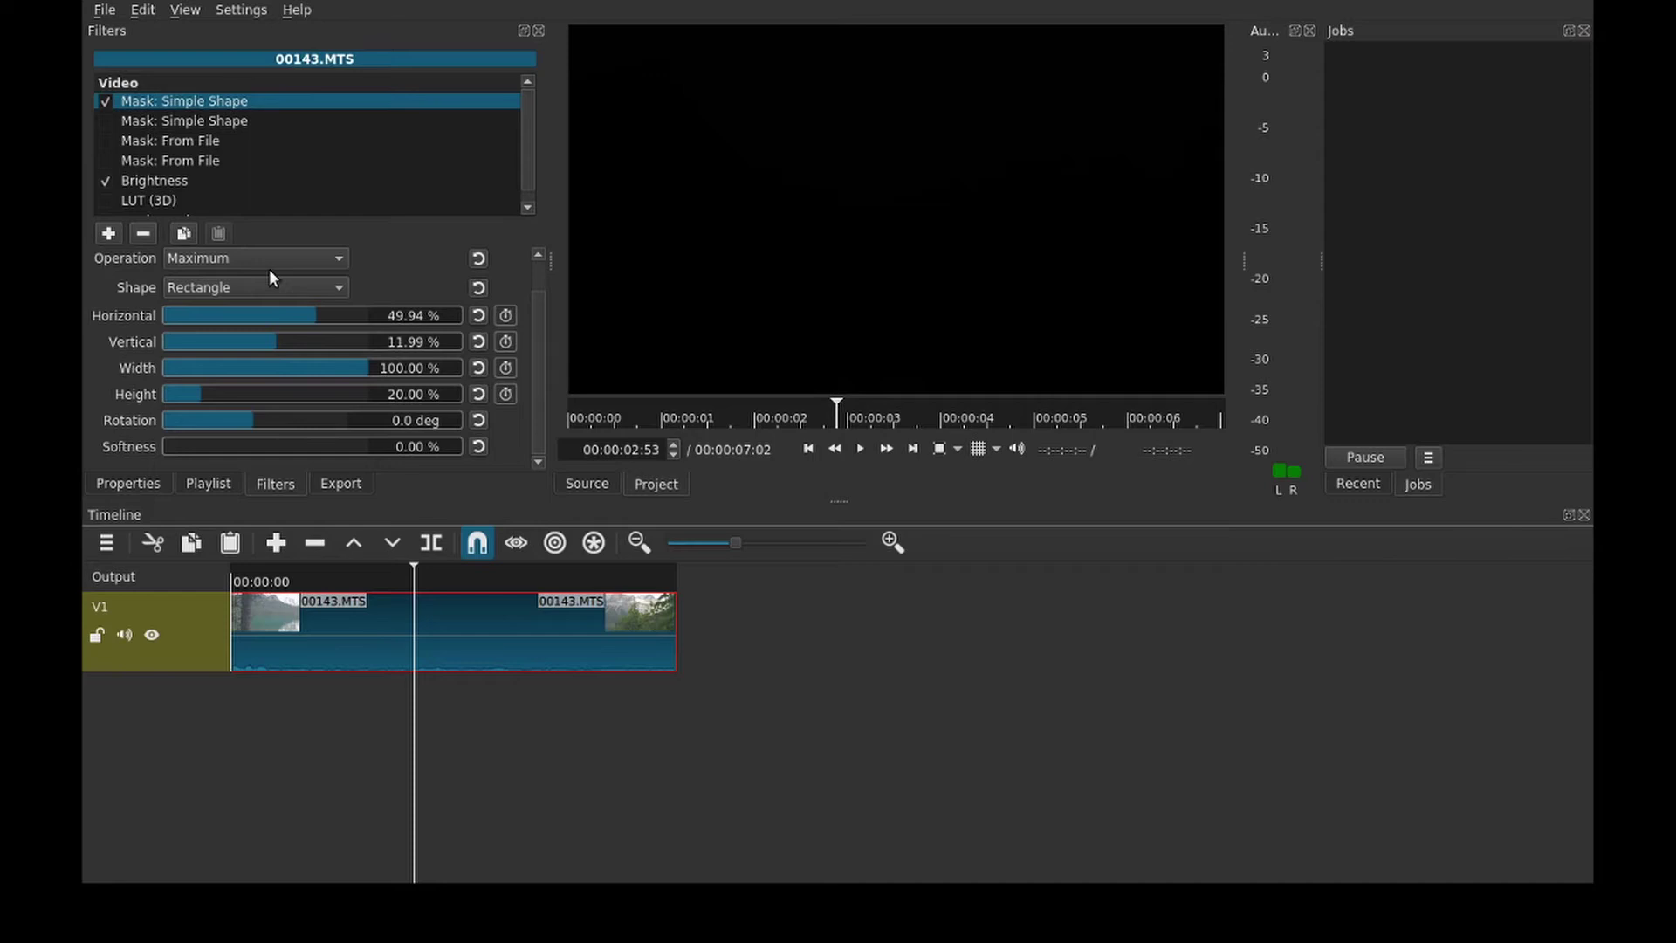
scroll(260, 263, "down", 2)
scroll(306, 255, "up", 1)
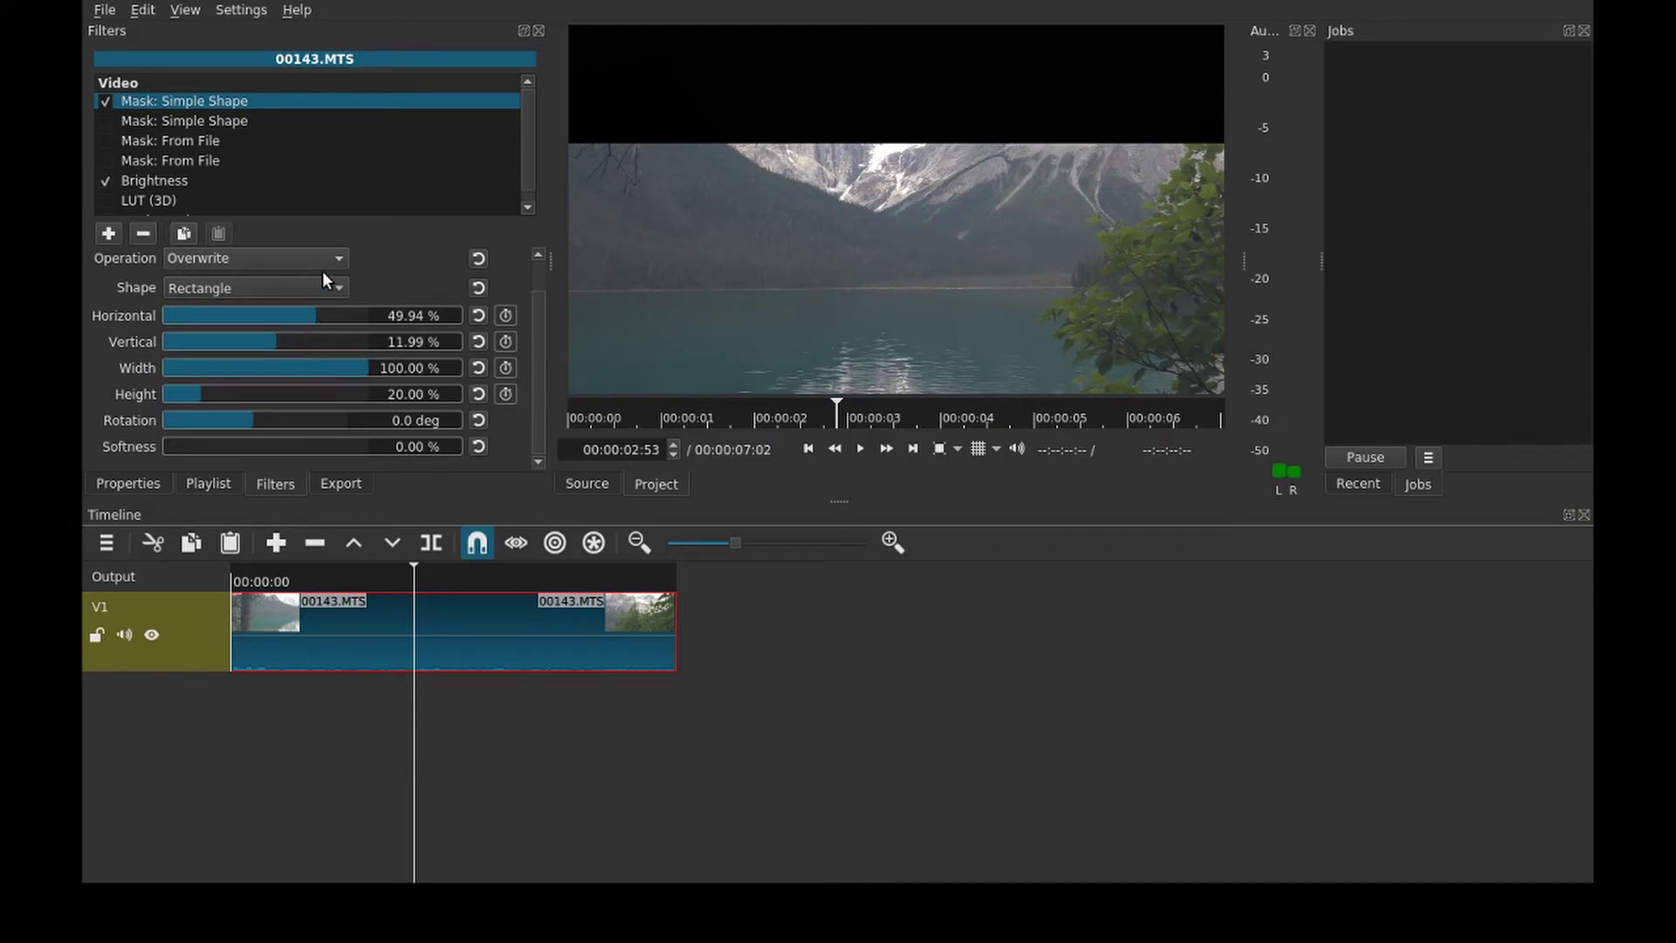
scroll(336, 288, "down", 2)
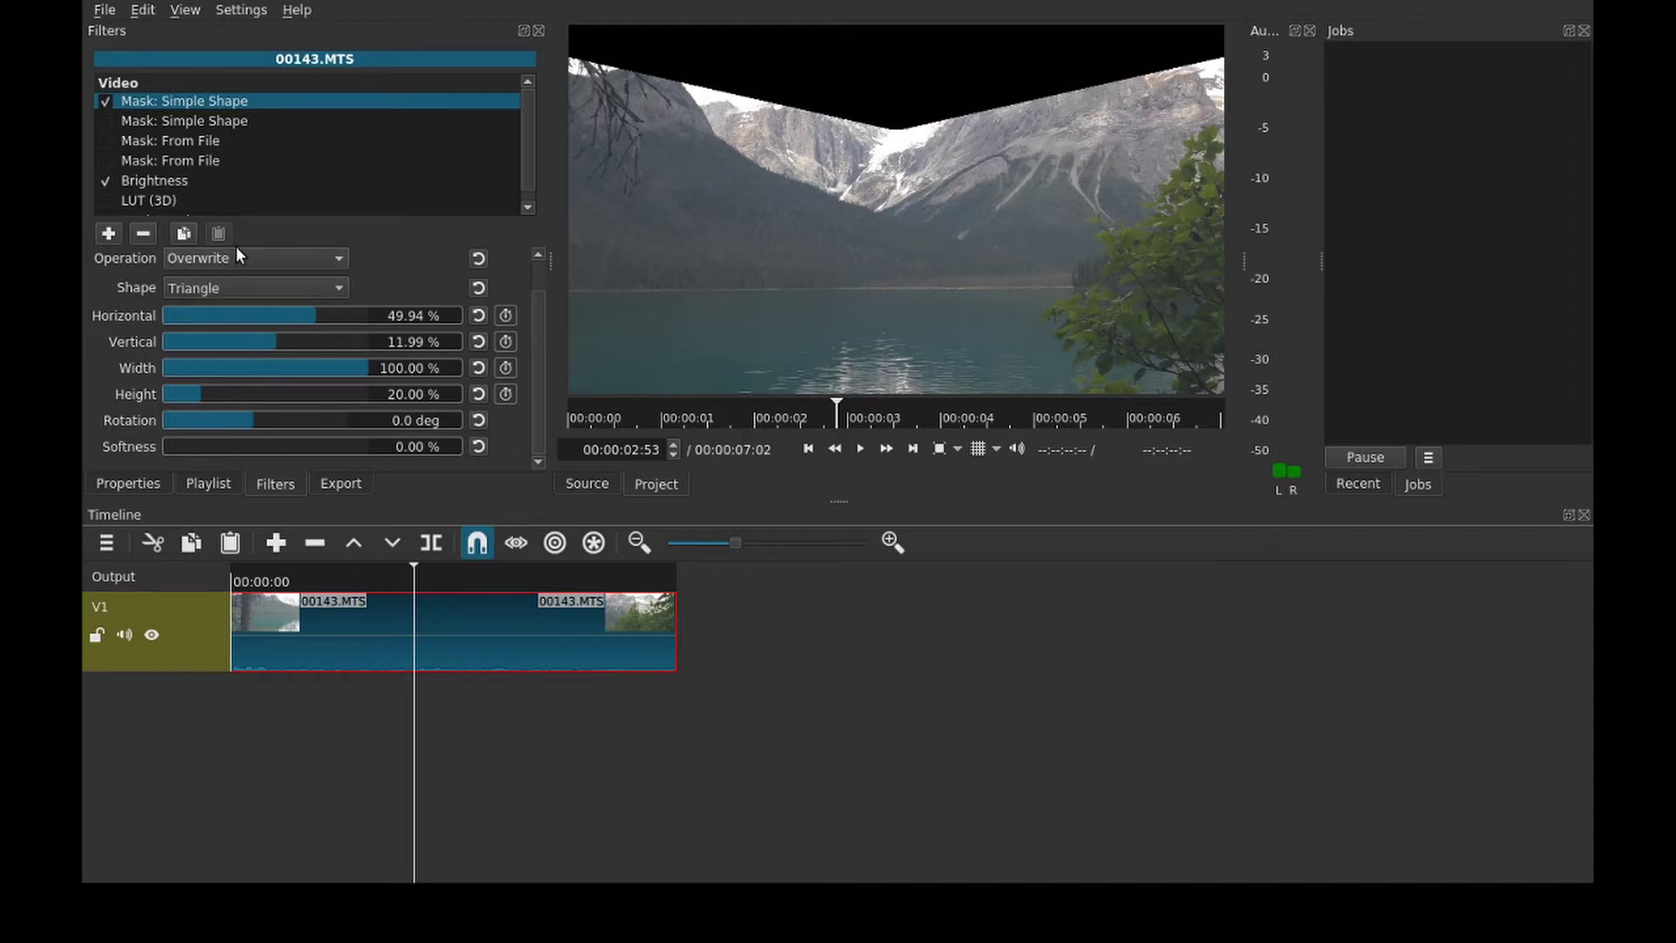
key("Up")
key("Up")
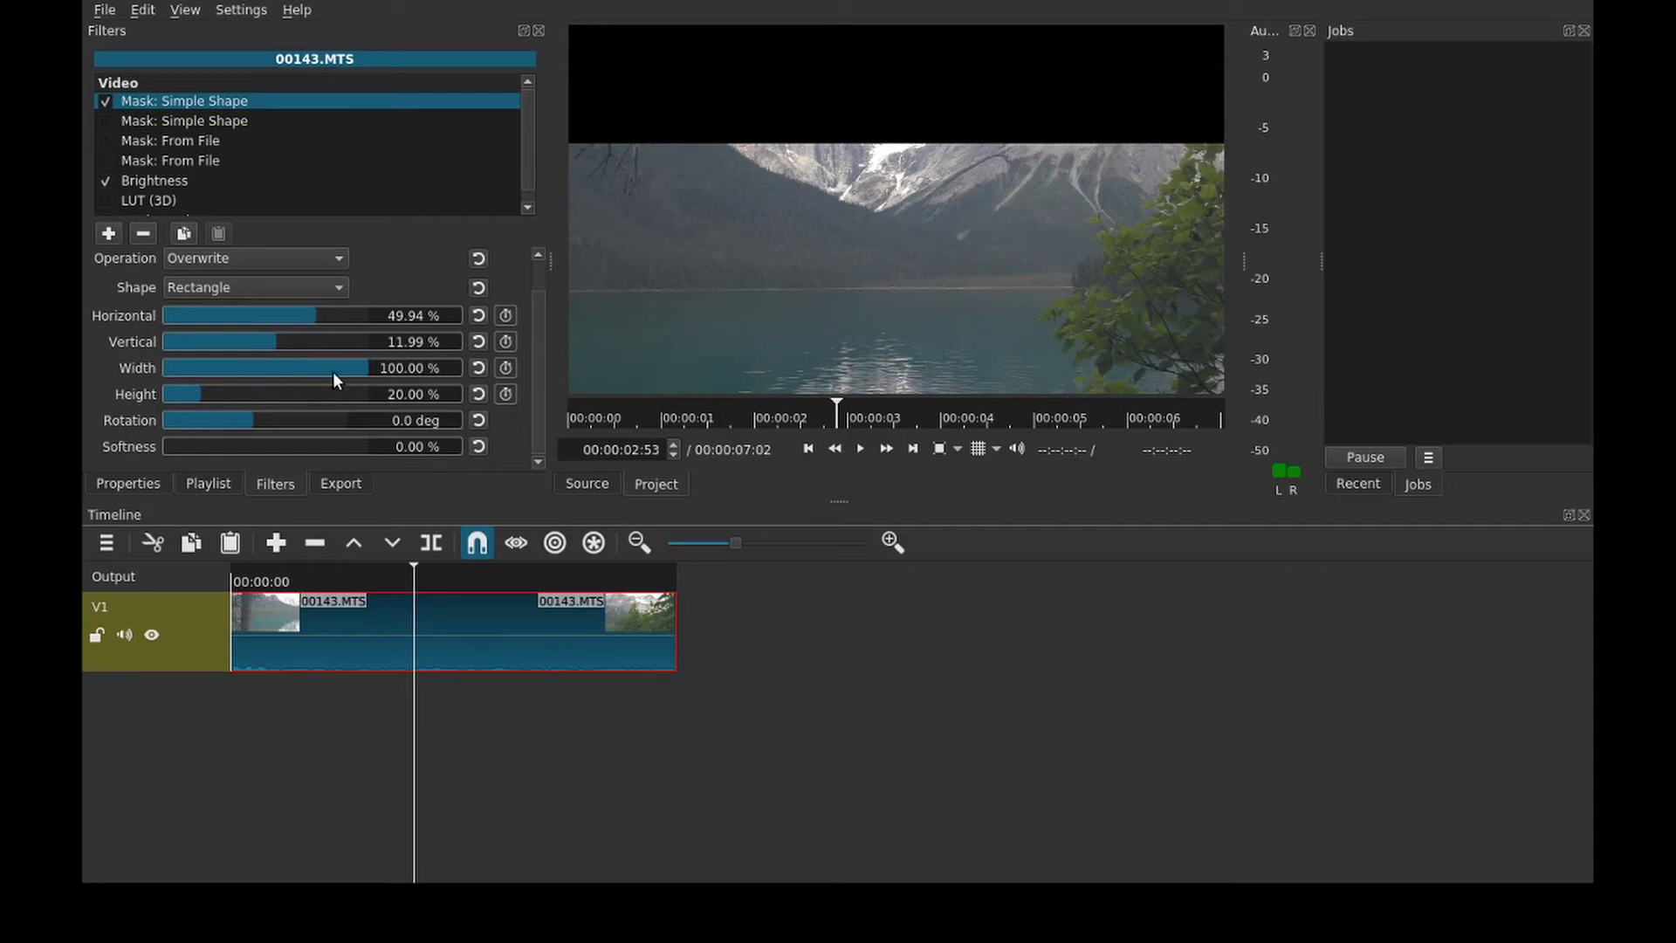
Step: Test narrowing and shifting the rectangle, then restore 50% horizontal and full 100% width
left_click_drag(285, 366, 248, 371)
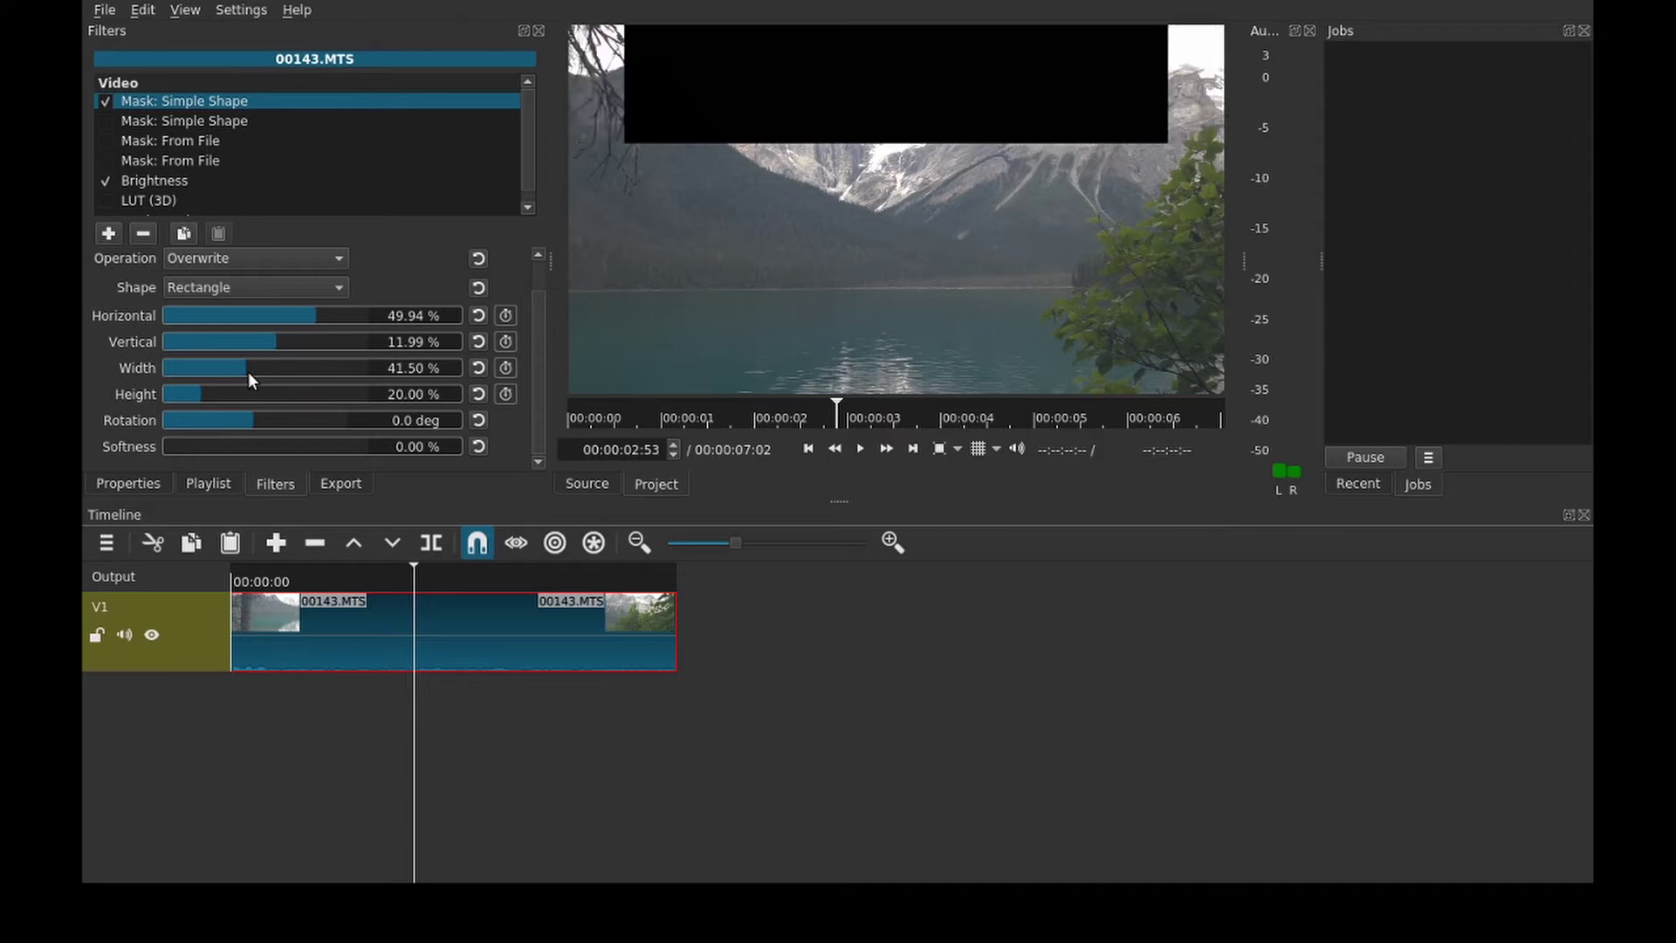
mouse_move(286, 313)
left_mouse_down()
mouse_move(312, 312)
mouse_move(237, 318)
mouse_move(375, 320)
mouse_move(302, 327)
left_mouse_up()
left_click(478, 315)
left_click_drag(245, 365, 661, 373)
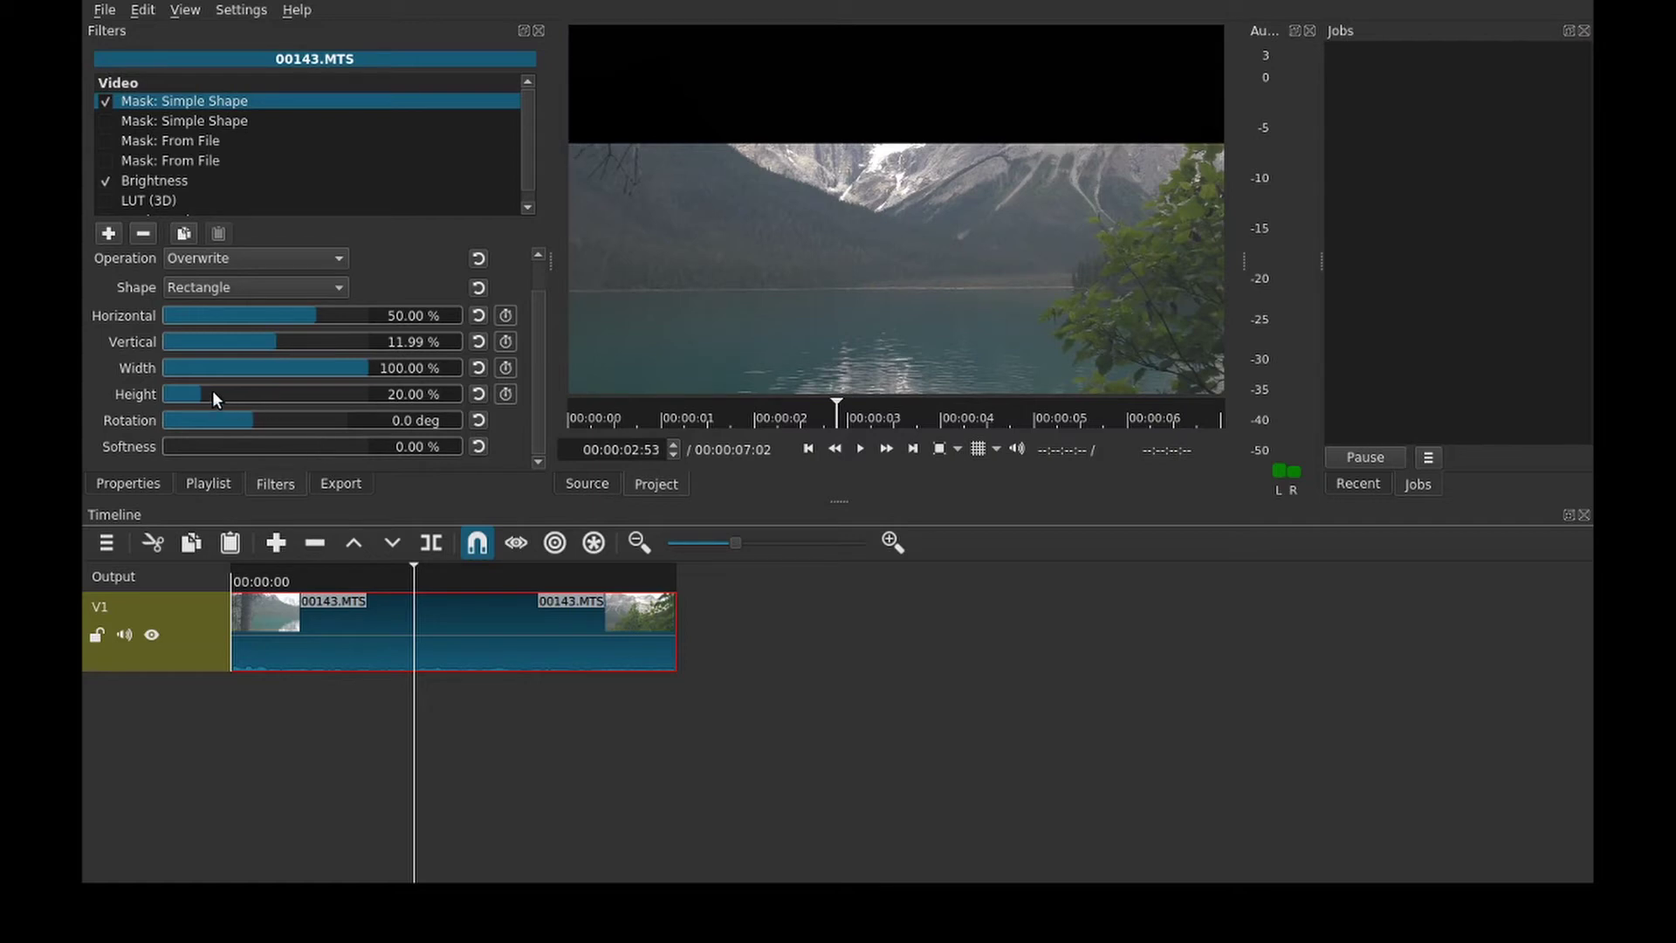
Step: Set the rectangle to 3% vertical and 19.5% height, with rotation reset to 0°
mouse_move(213, 391)
left_mouse_down()
mouse_move(289, 395)
mouse_move(222, 410)
left_mouse_up()
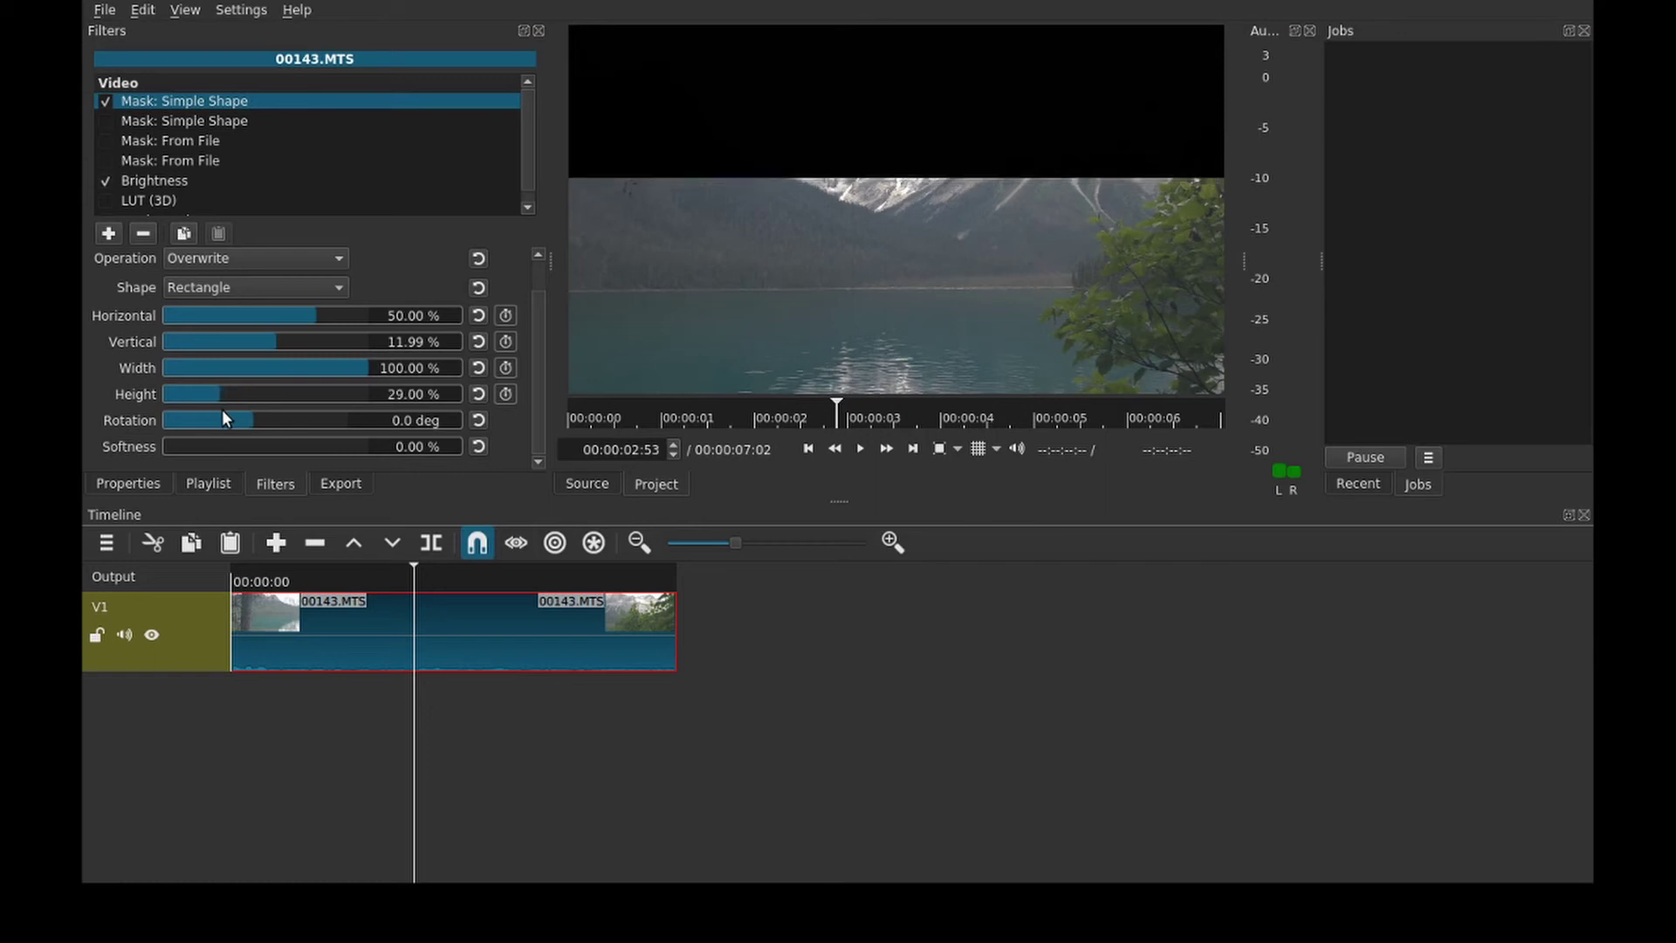
left_click_drag(262, 337, 326, 344)
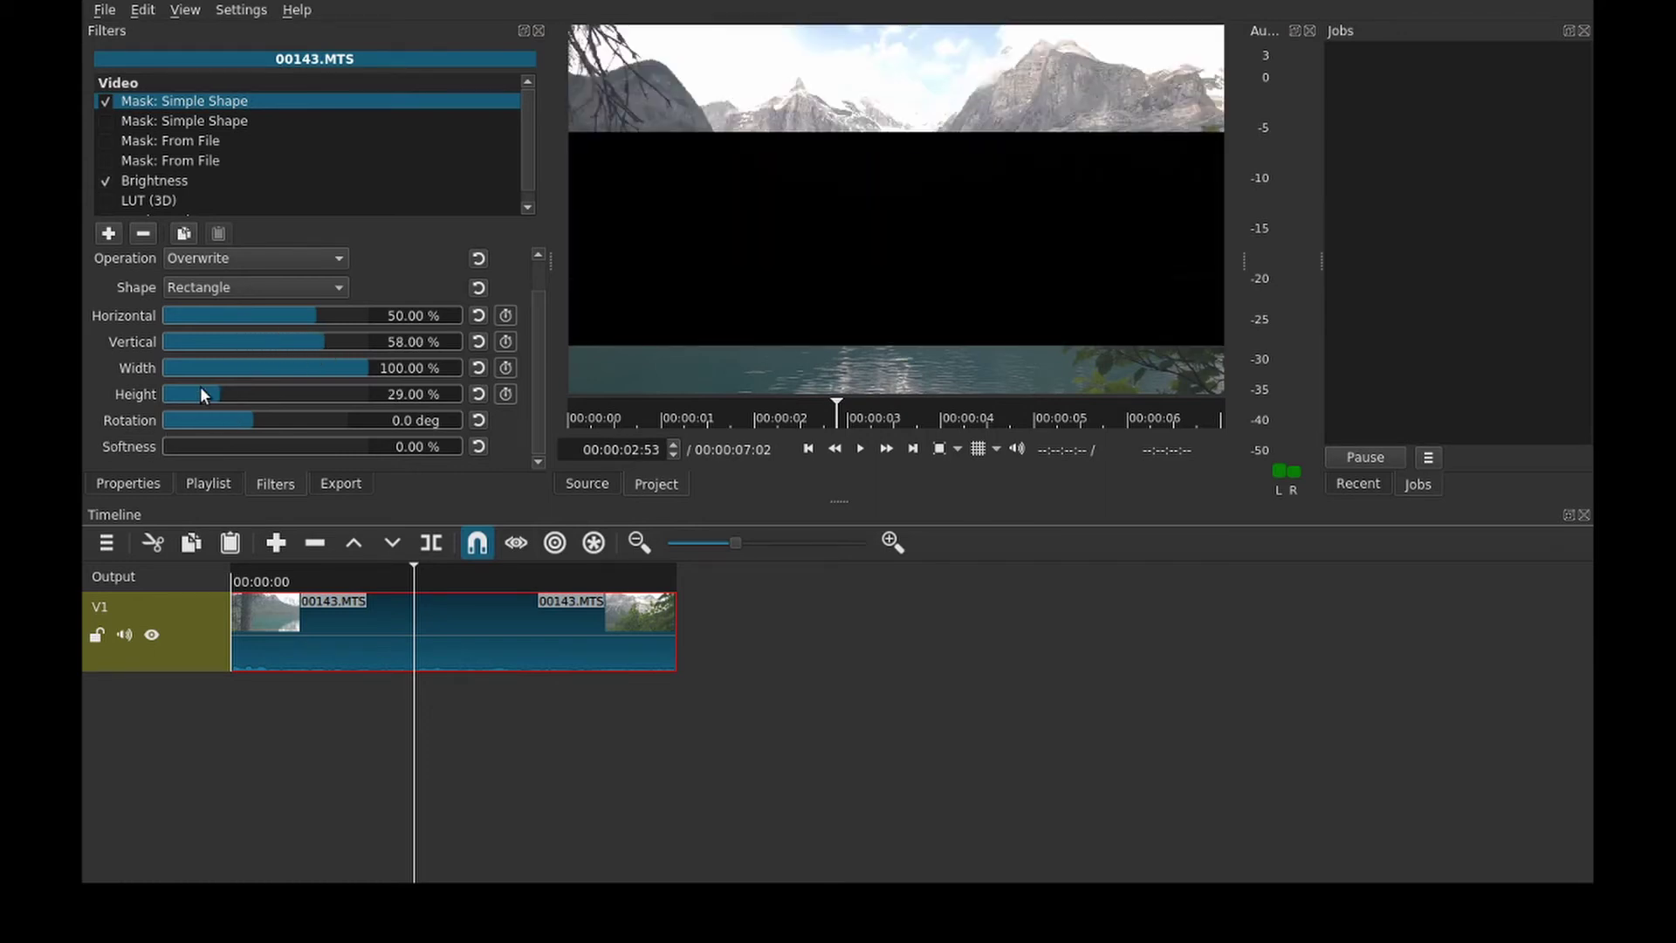
mouse_move(201, 386)
left_mouse_down()
mouse_move(256, 391)
mouse_move(200, 399)
left_mouse_up()
scroll(279, 343, "down", 10)
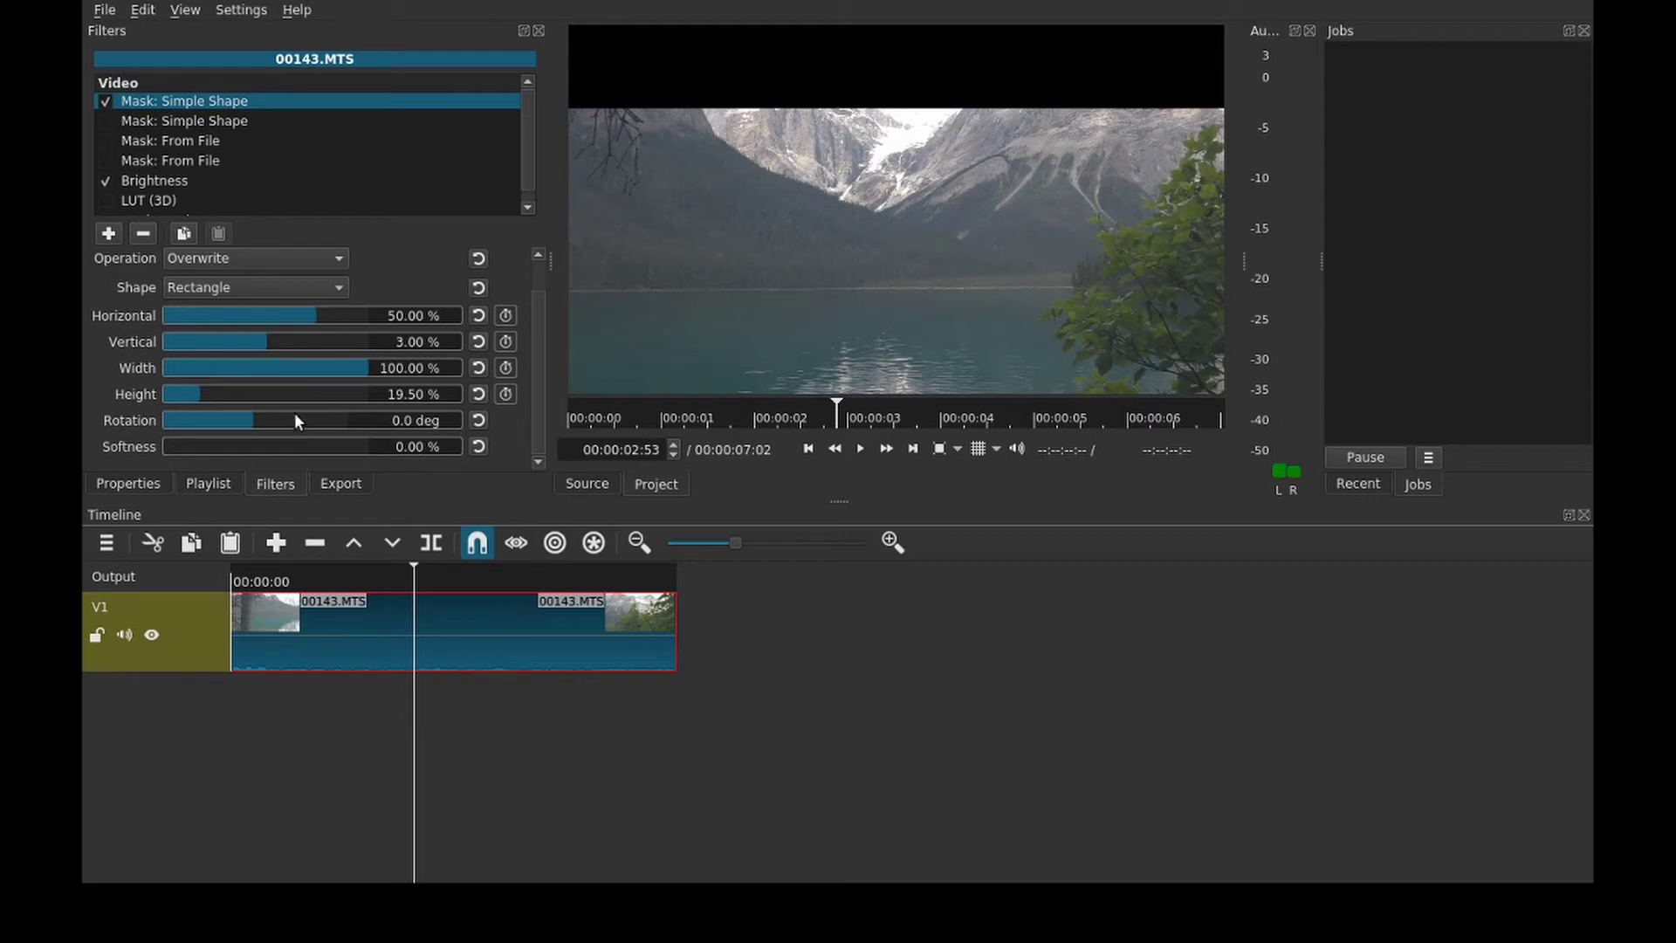
mouse_move(243, 421)
left_mouse_down()
mouse_move(300, 427)
mouse_move(276, 430)
left_mouse_up()
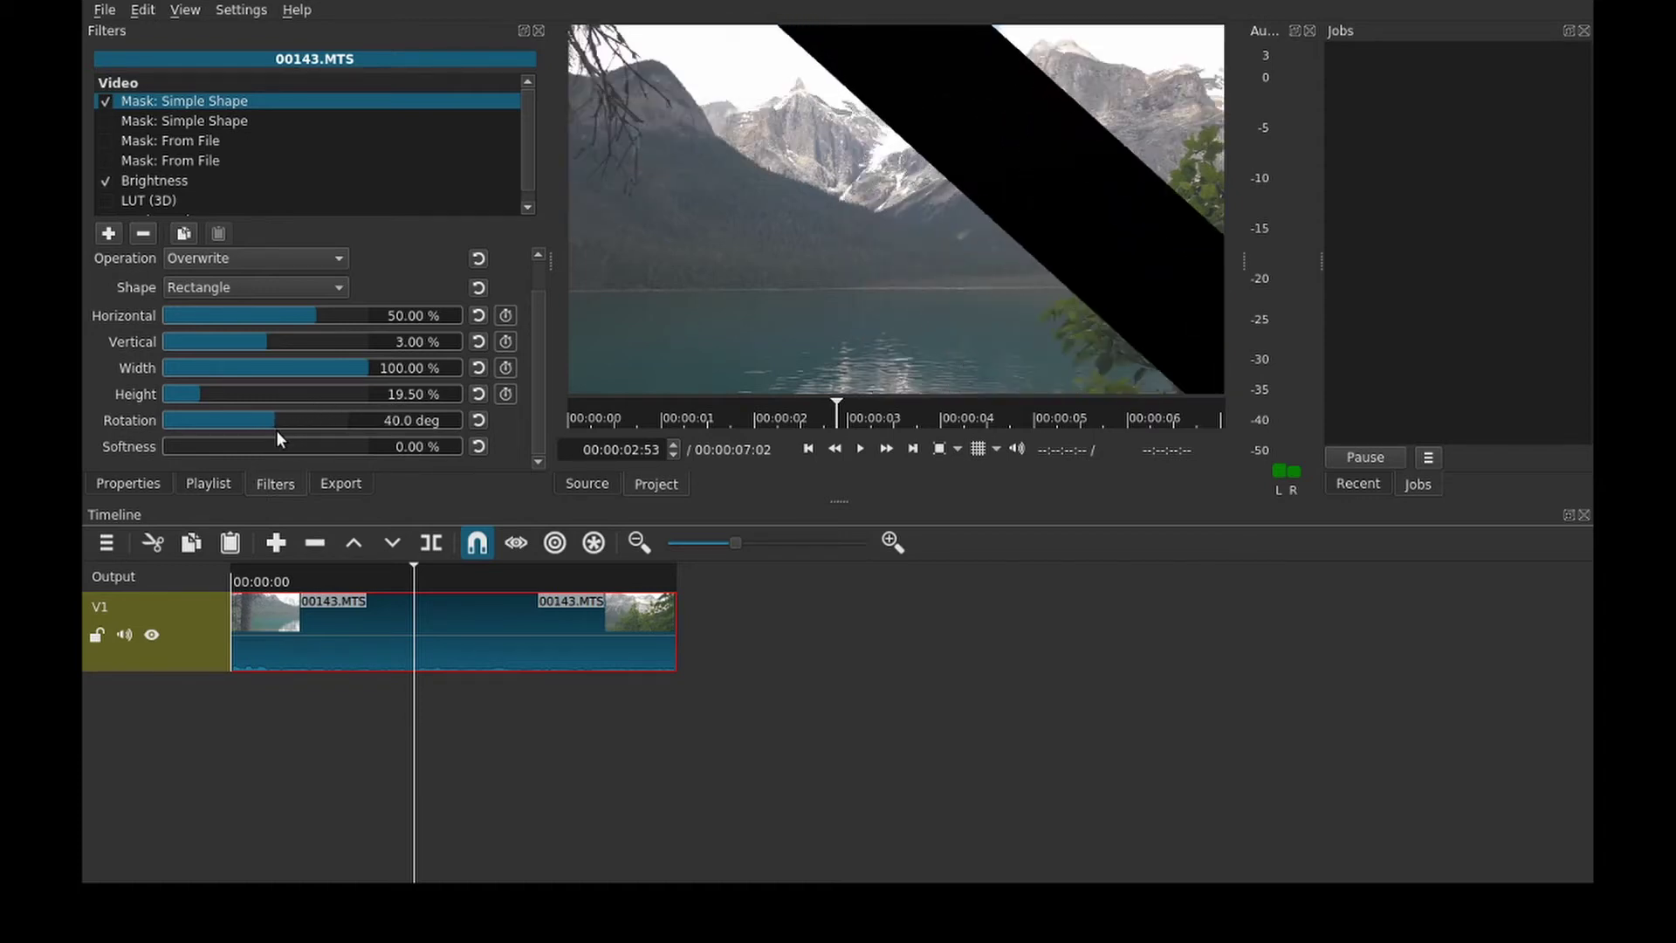
left_click(478, 420)
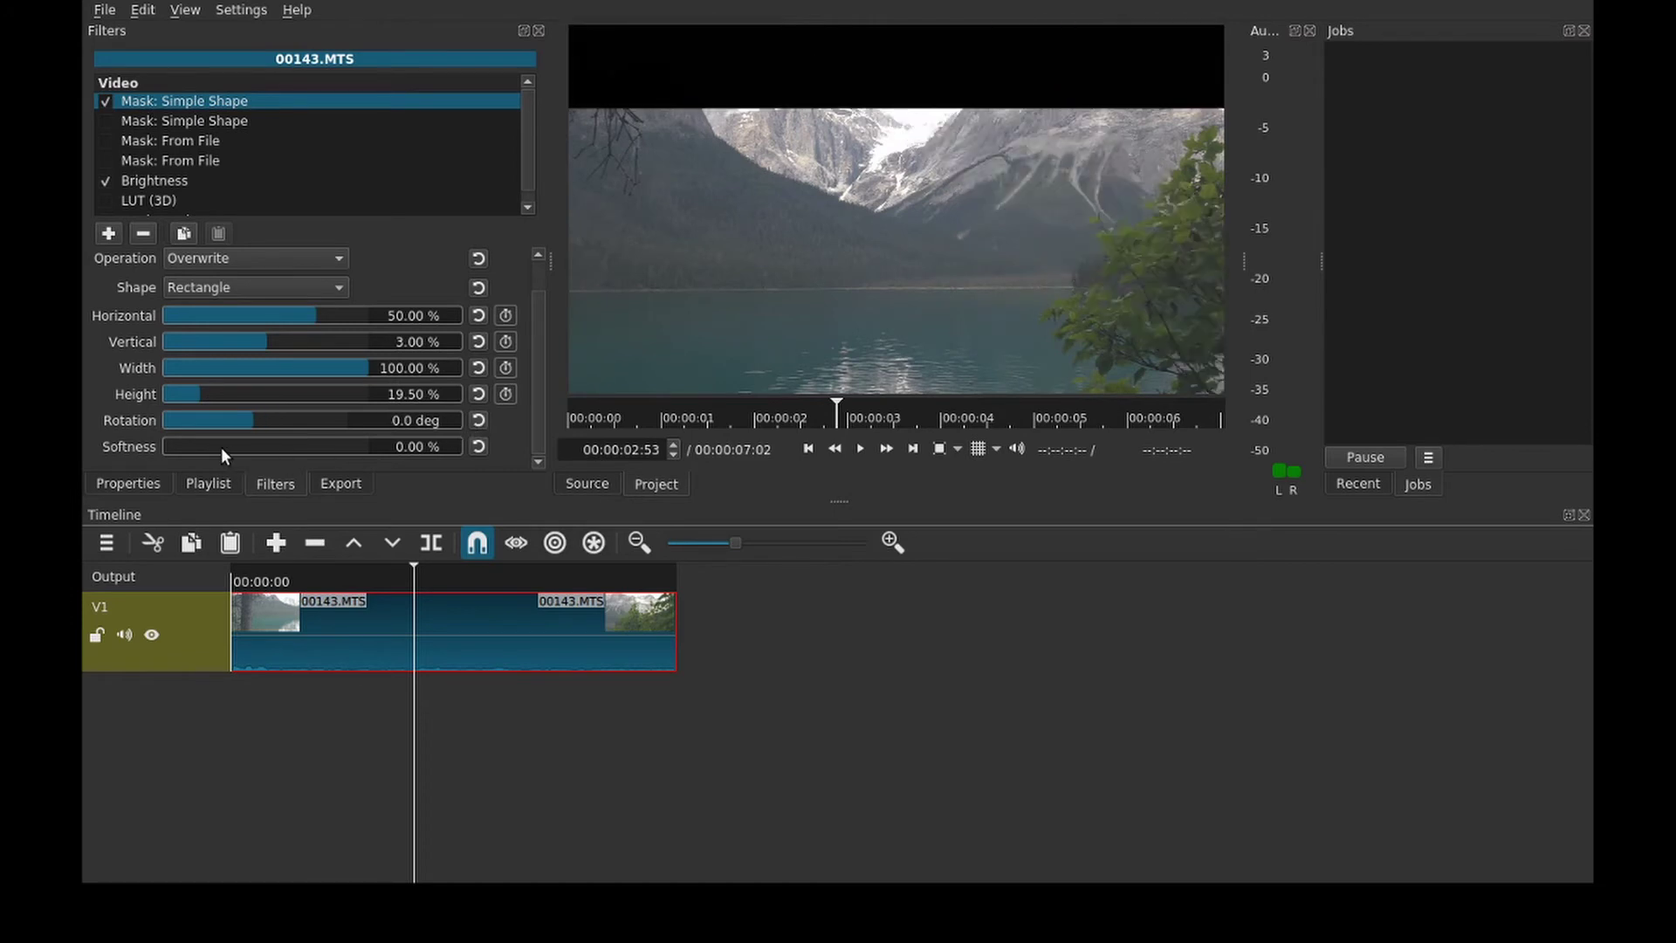
left_click_drag(222, 447, 128, 461)
left_click(337, 446)
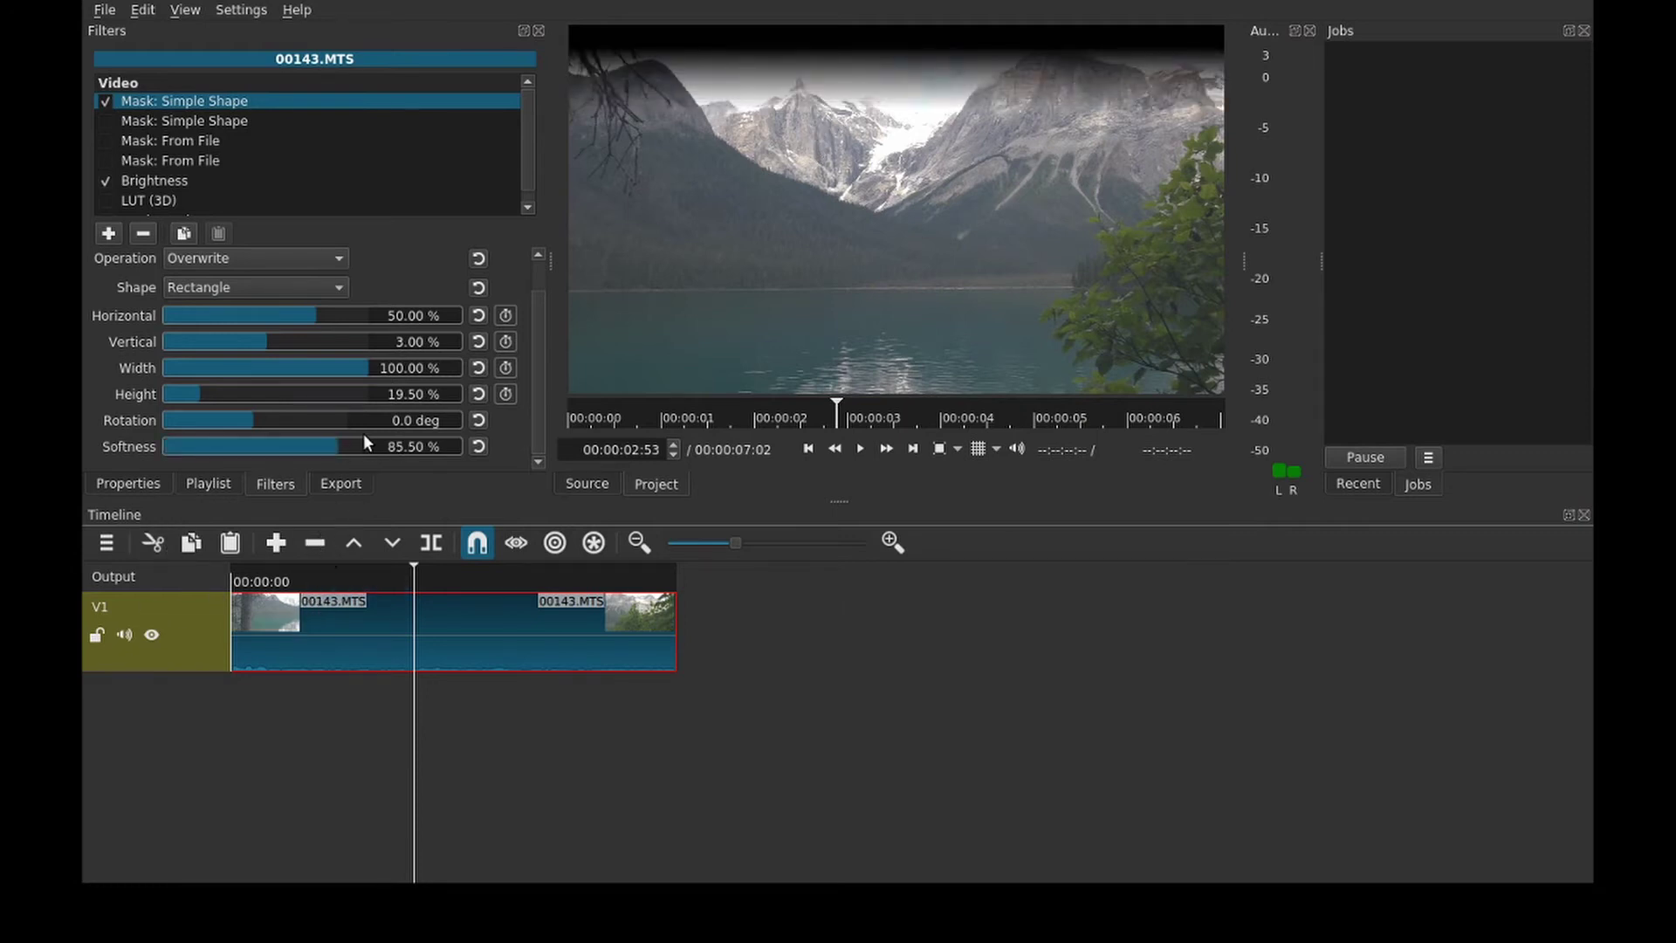
left_click_drag(336, 446, 84, 448)
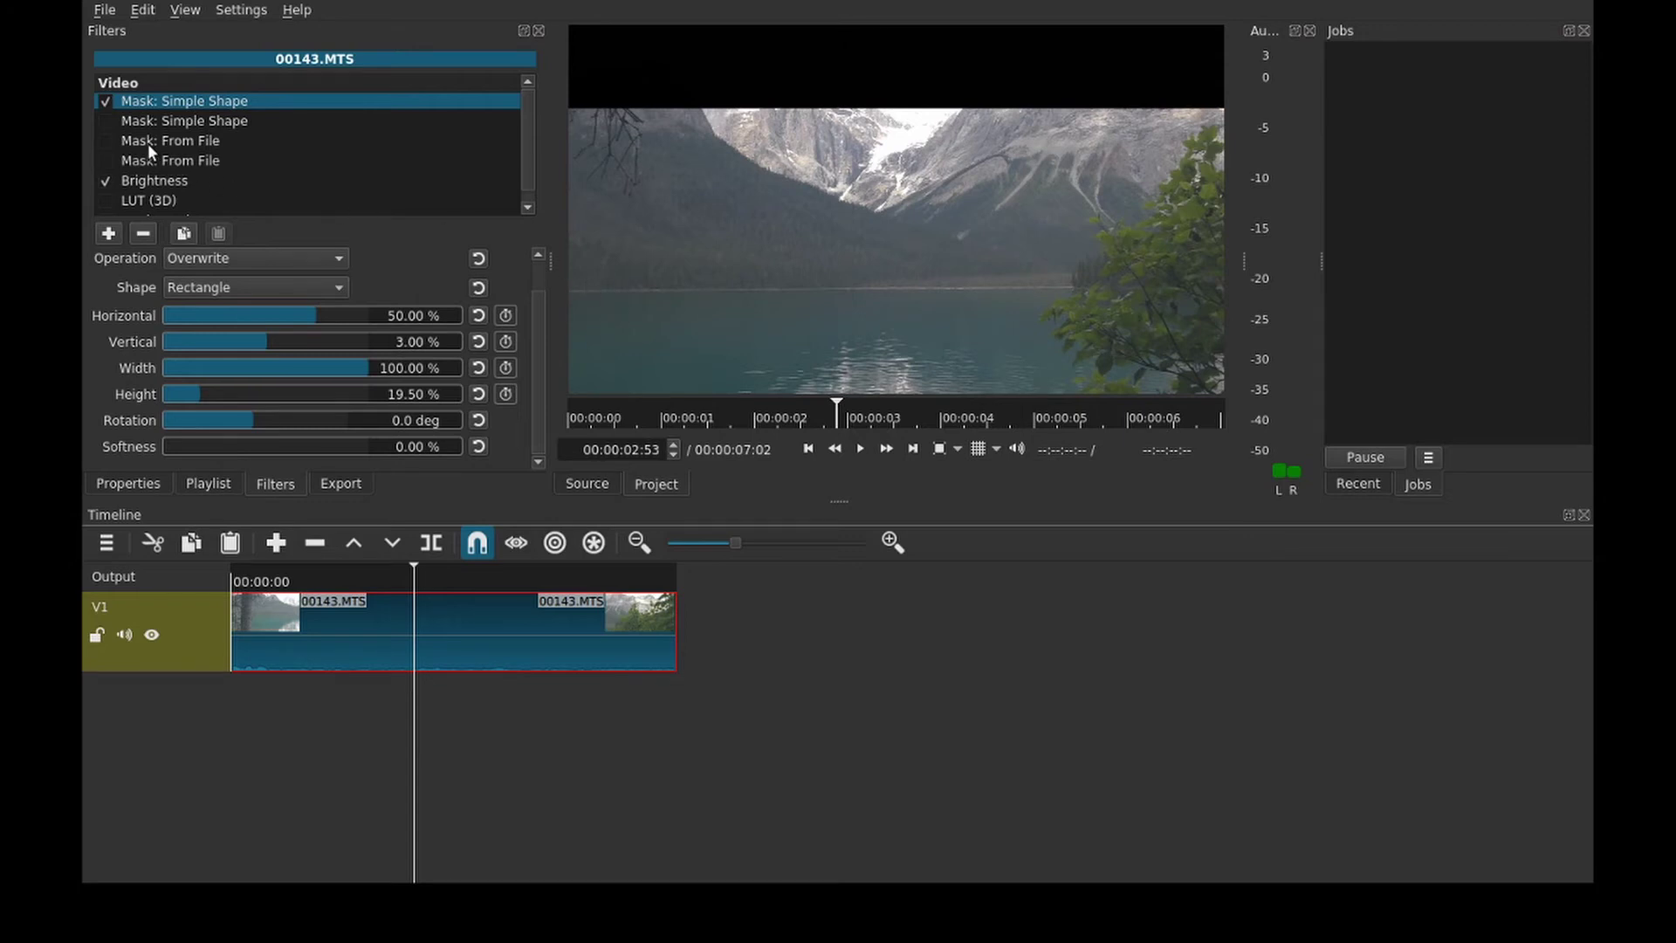
Step: Switch to the second mask's ellipse and set it to -2% vertical, 54.5% width, 31% height
left_click(106, 100)
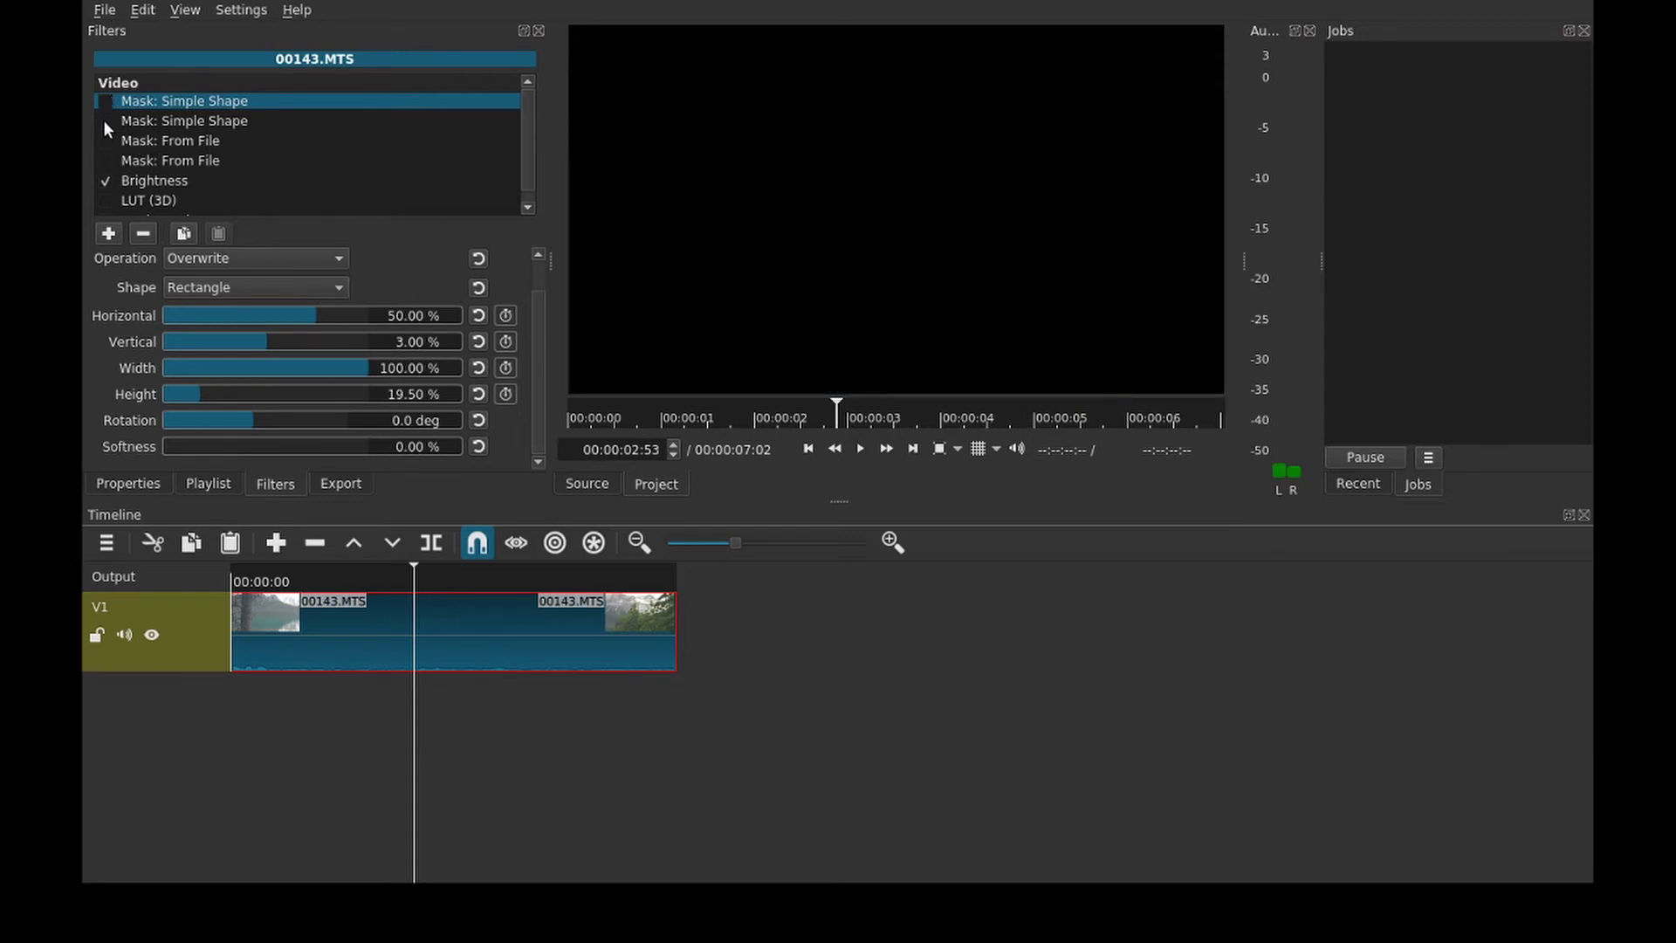
left_click(104, 121)
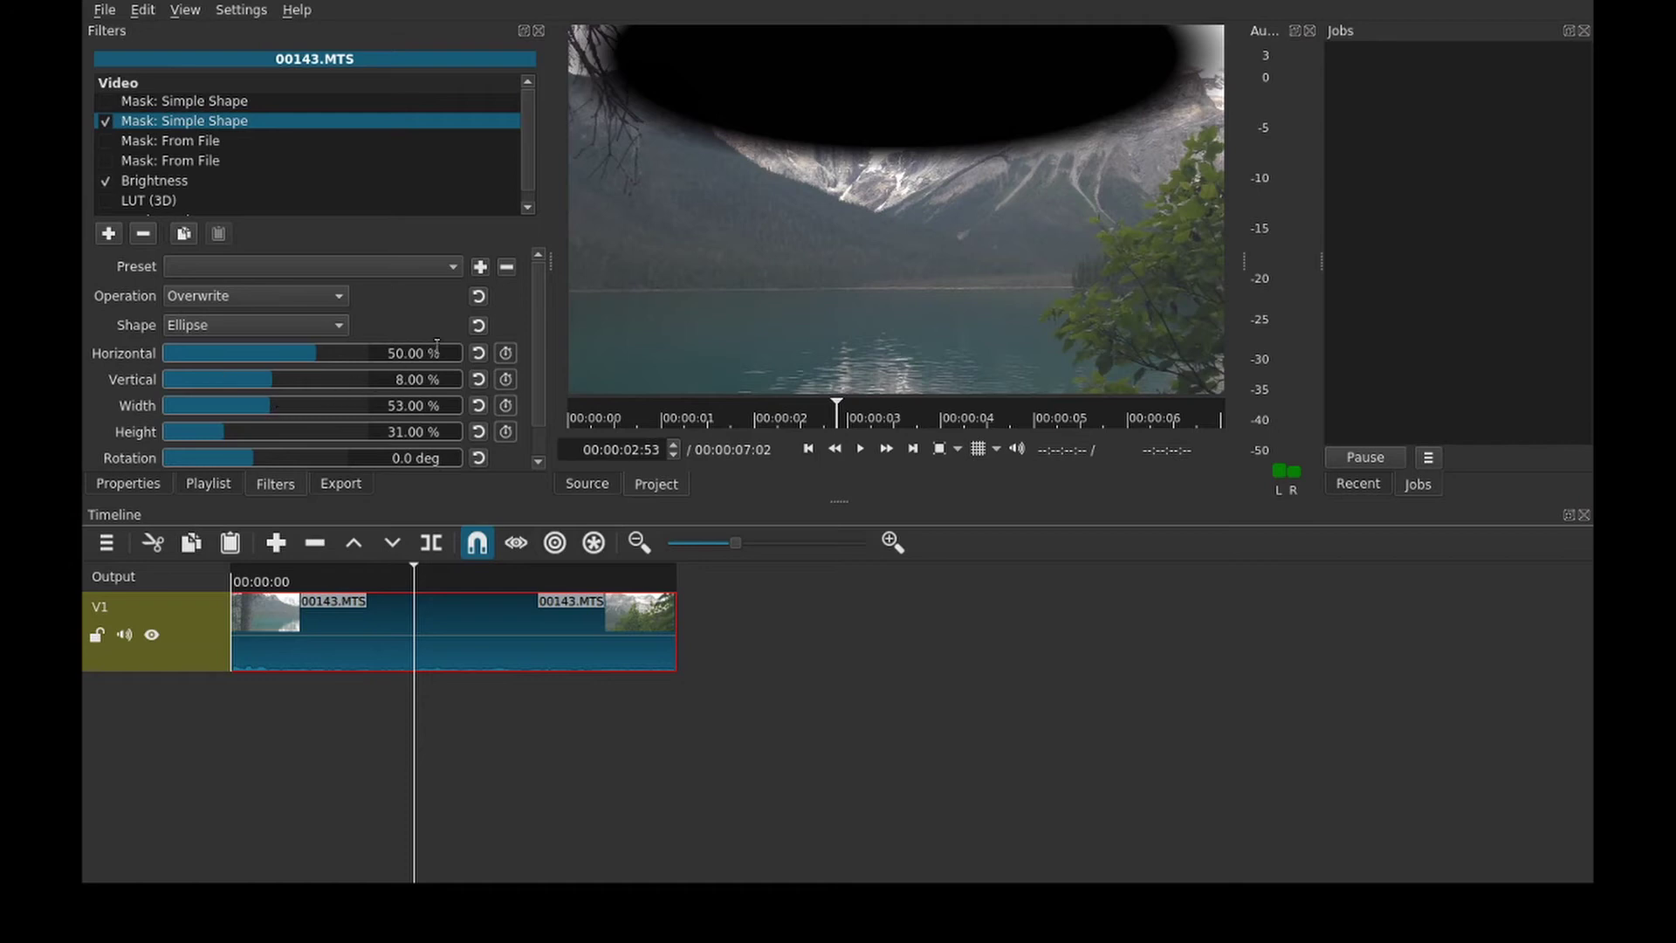
scroll(533, 316, "down", 2)
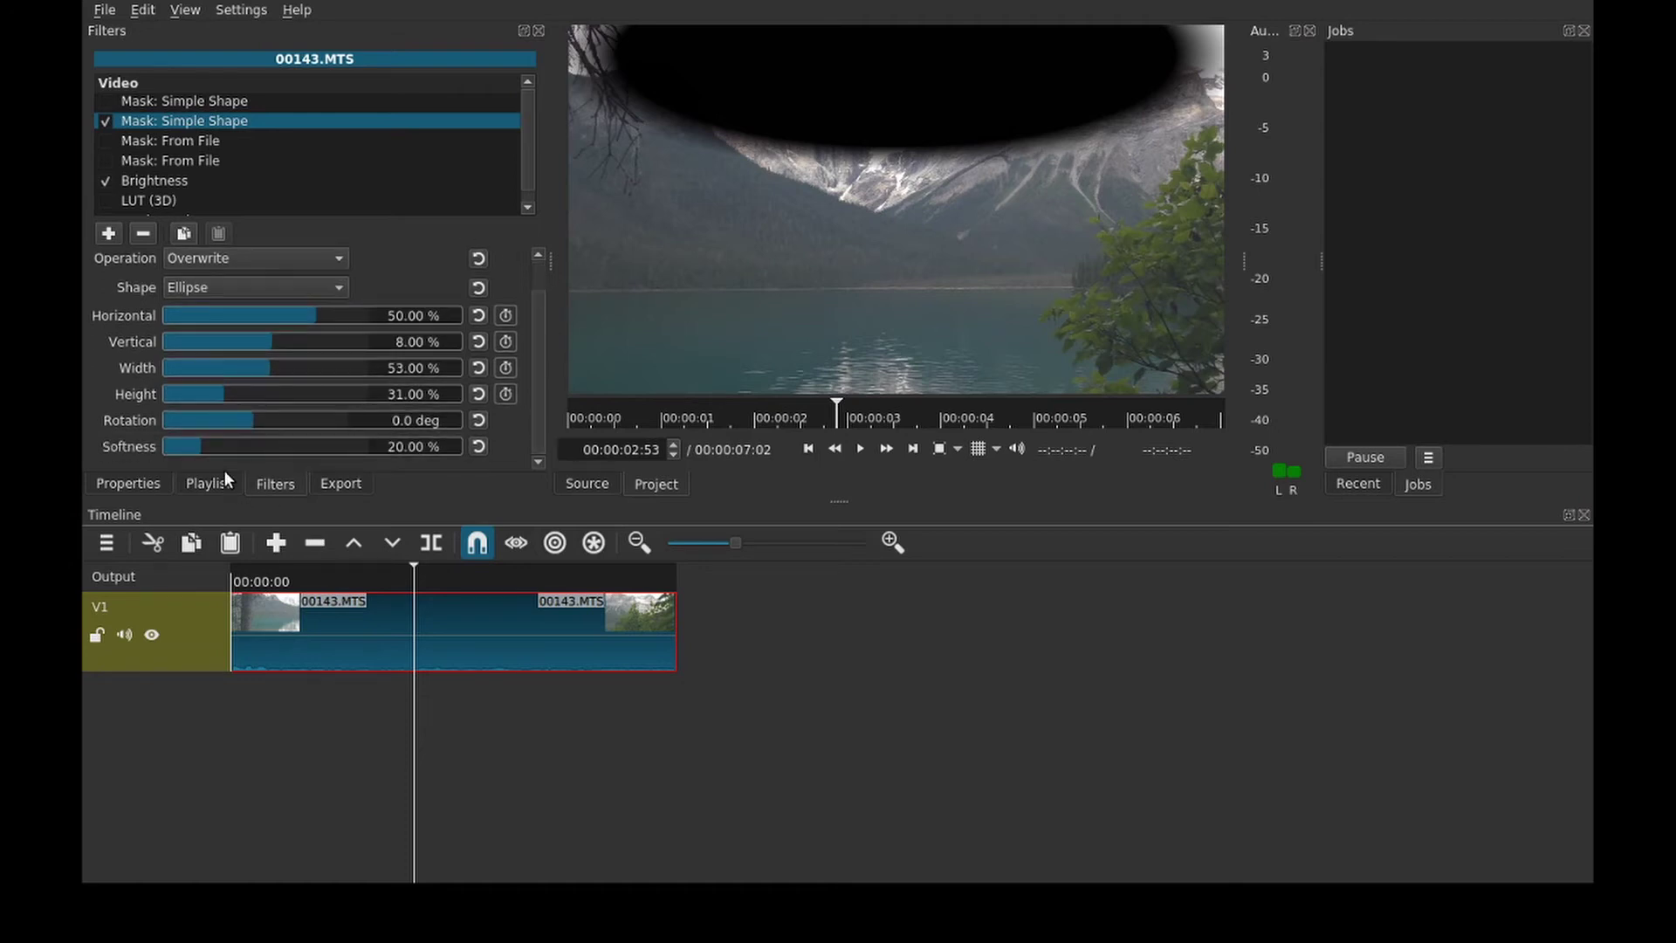
left_click_drag(261, 341, 196, 375)
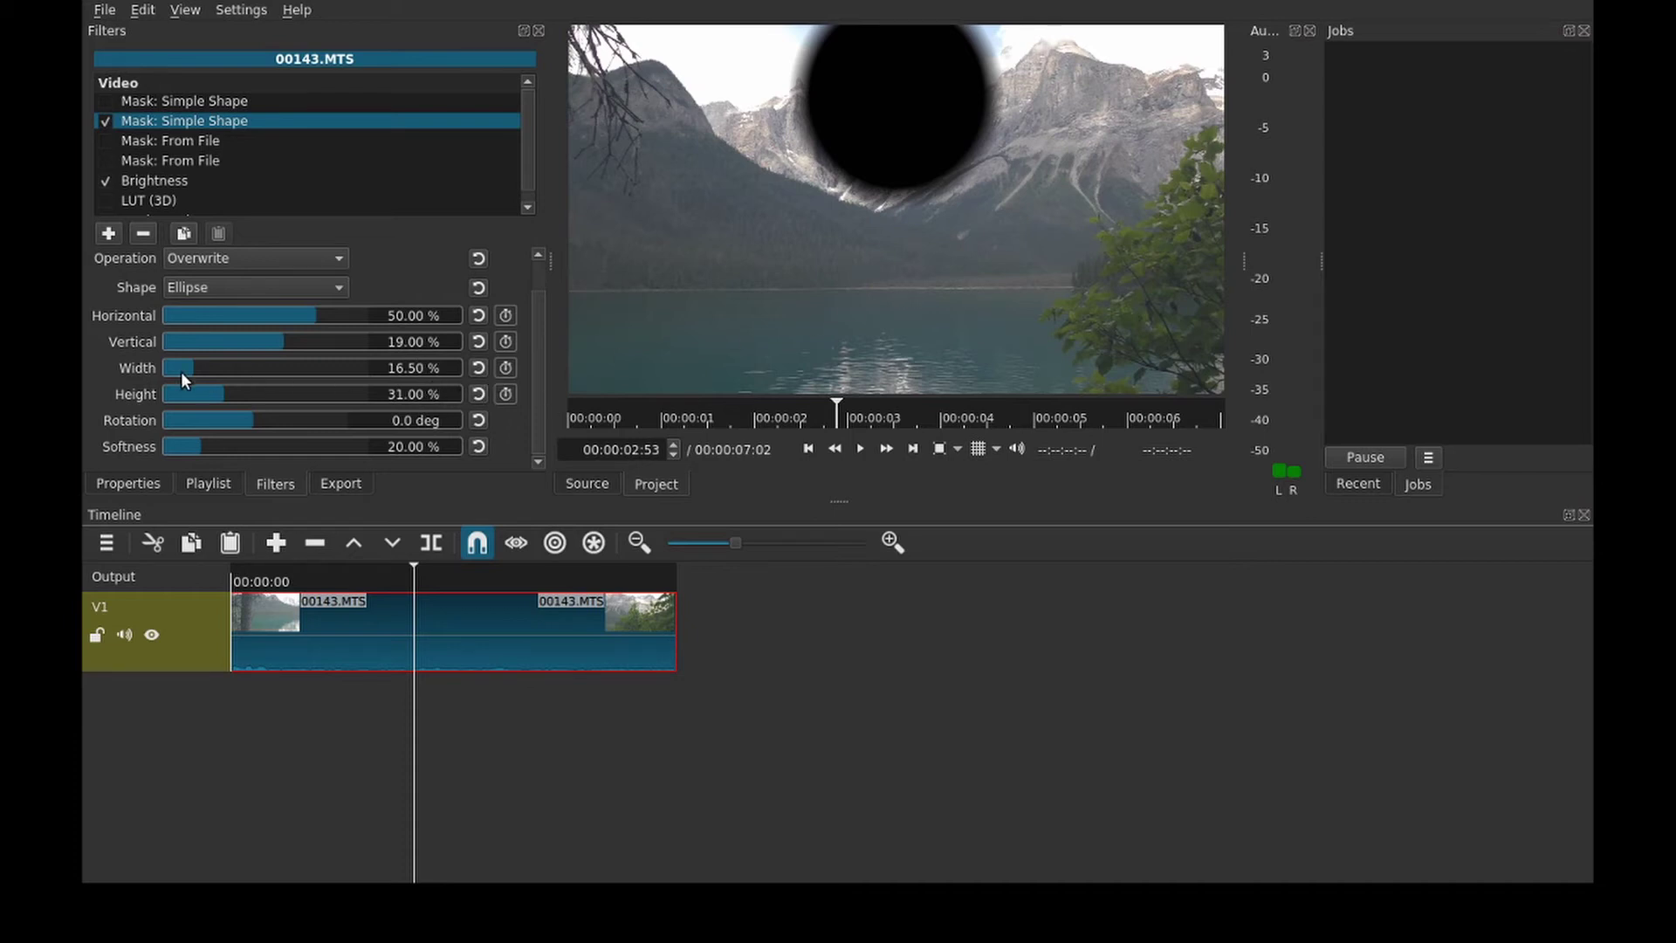
left_click_drag(196, 368, 276, 349)
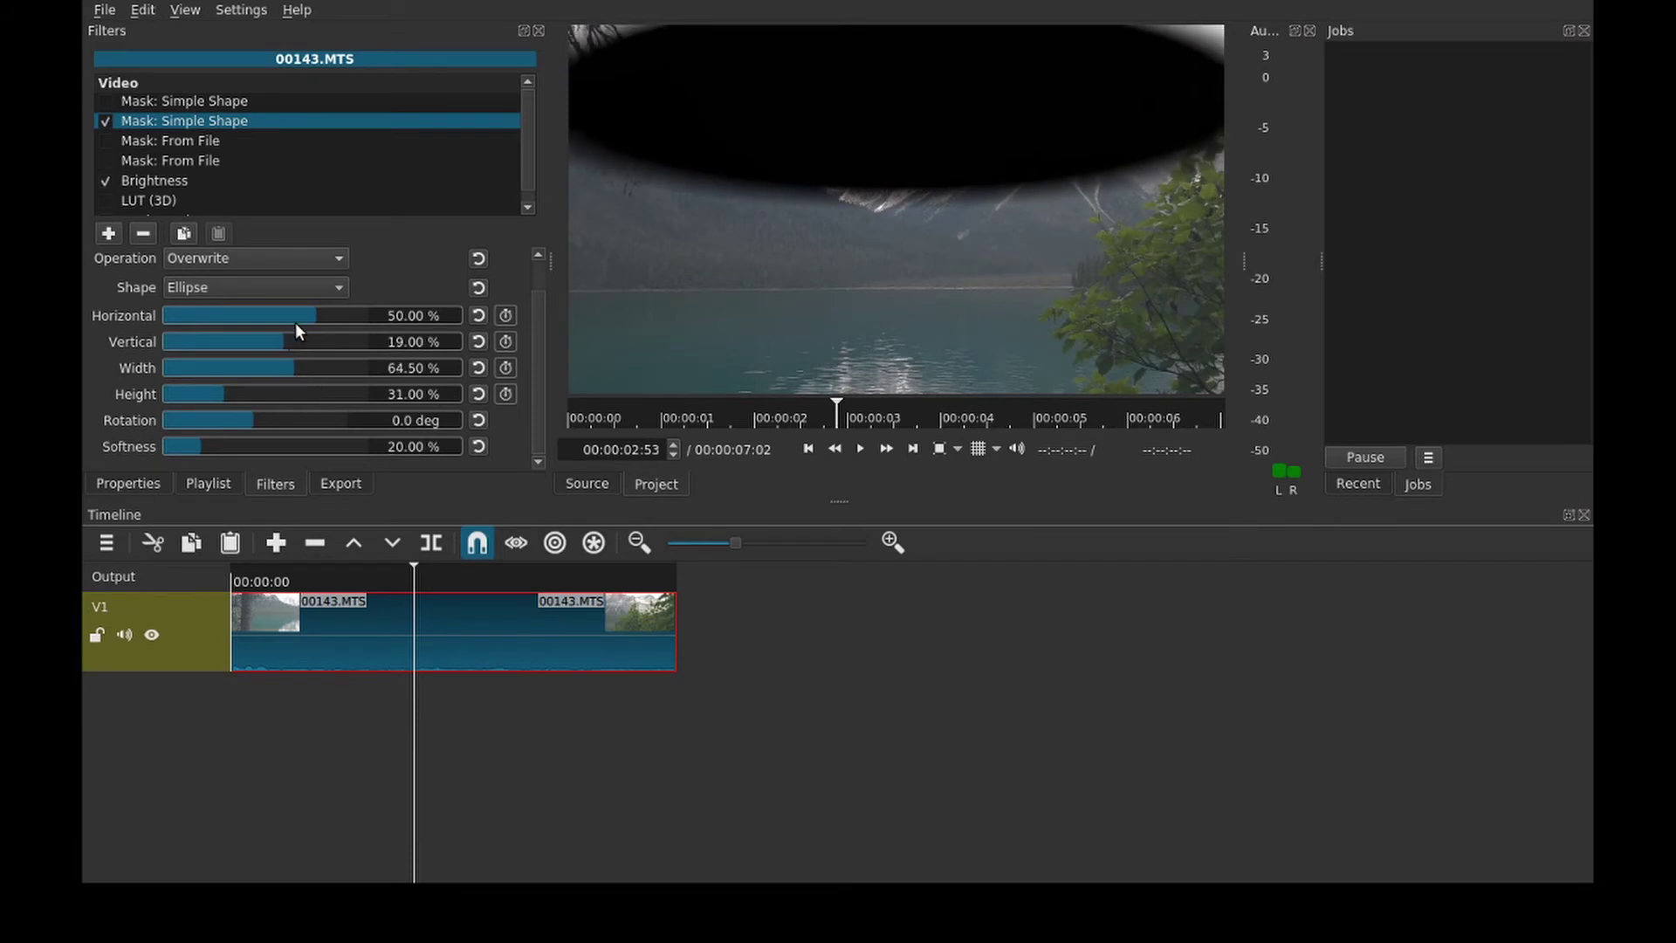
scroll(280, 337, "down", 4)
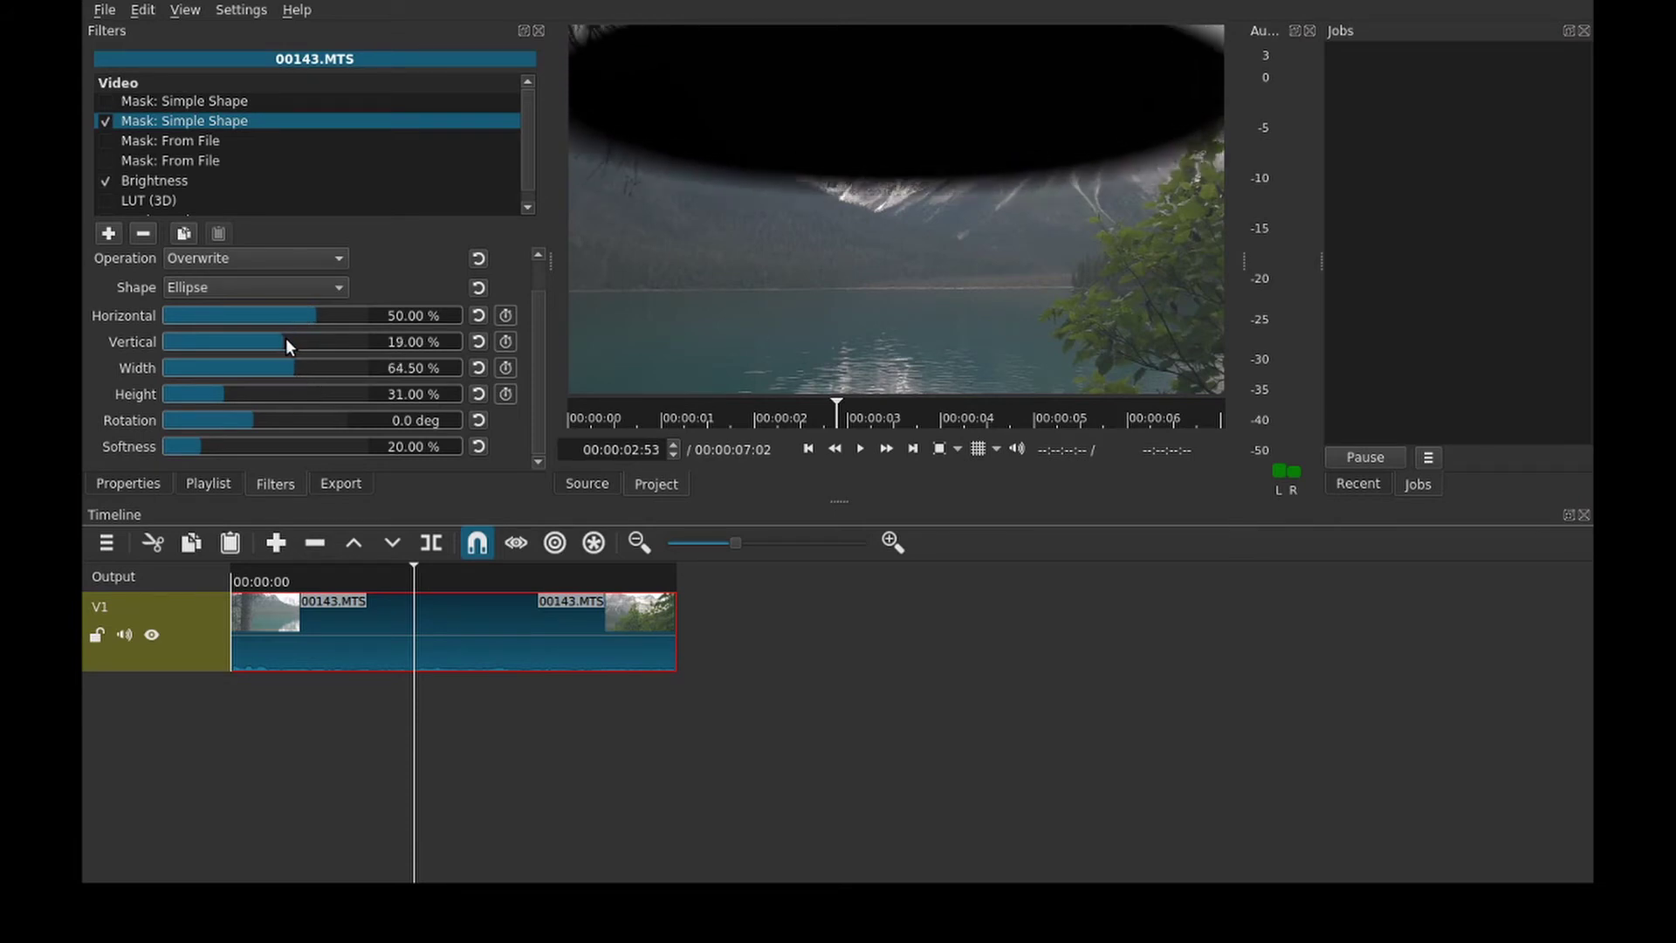
mouse_move(281, 339)
left_mouse_down()
mouse_move(248, 343)
mouse_move(264, 348)
left_mouse_up()
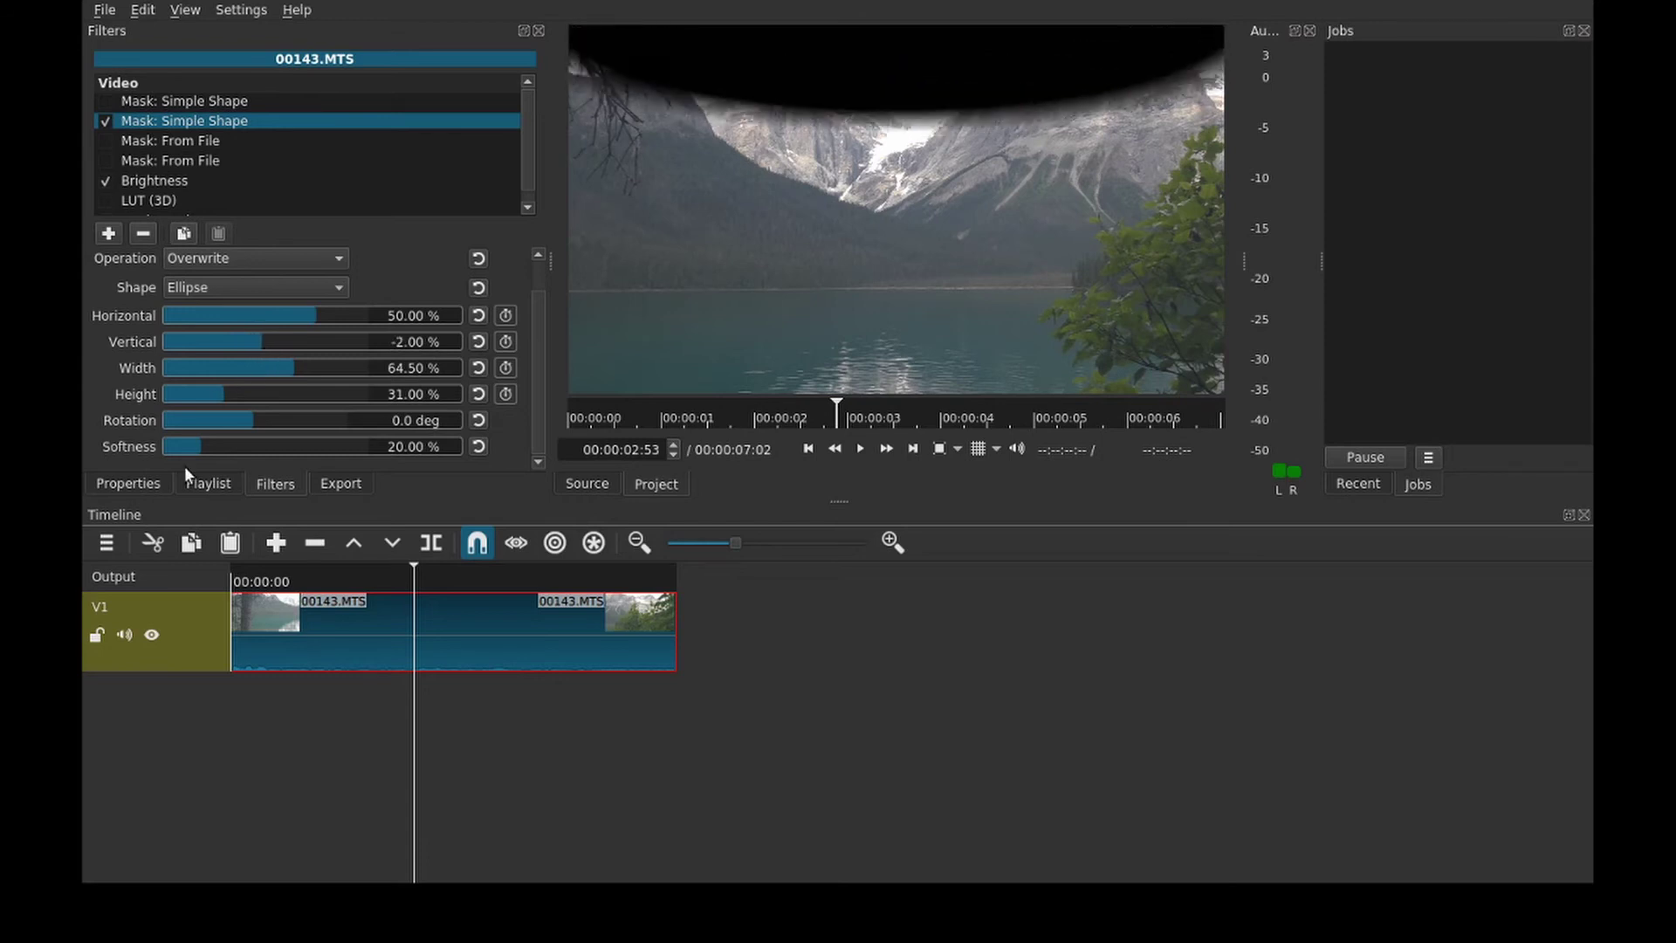
scroll(291, 365, "down", 10)
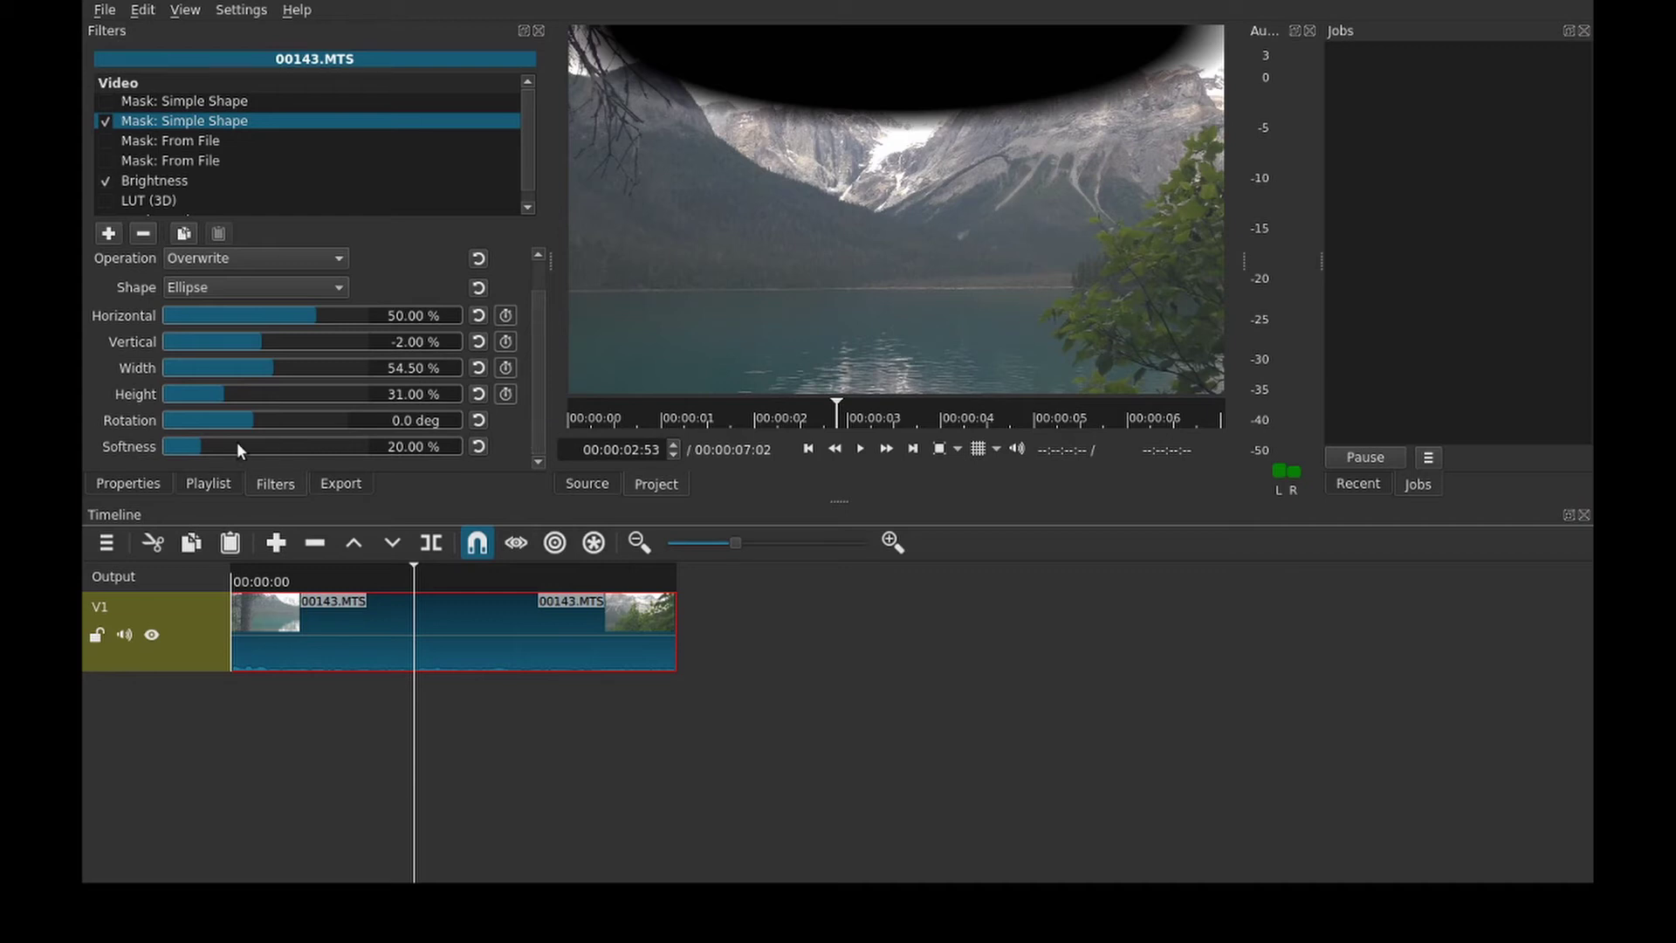
scroll(542, 363, "up", 1)
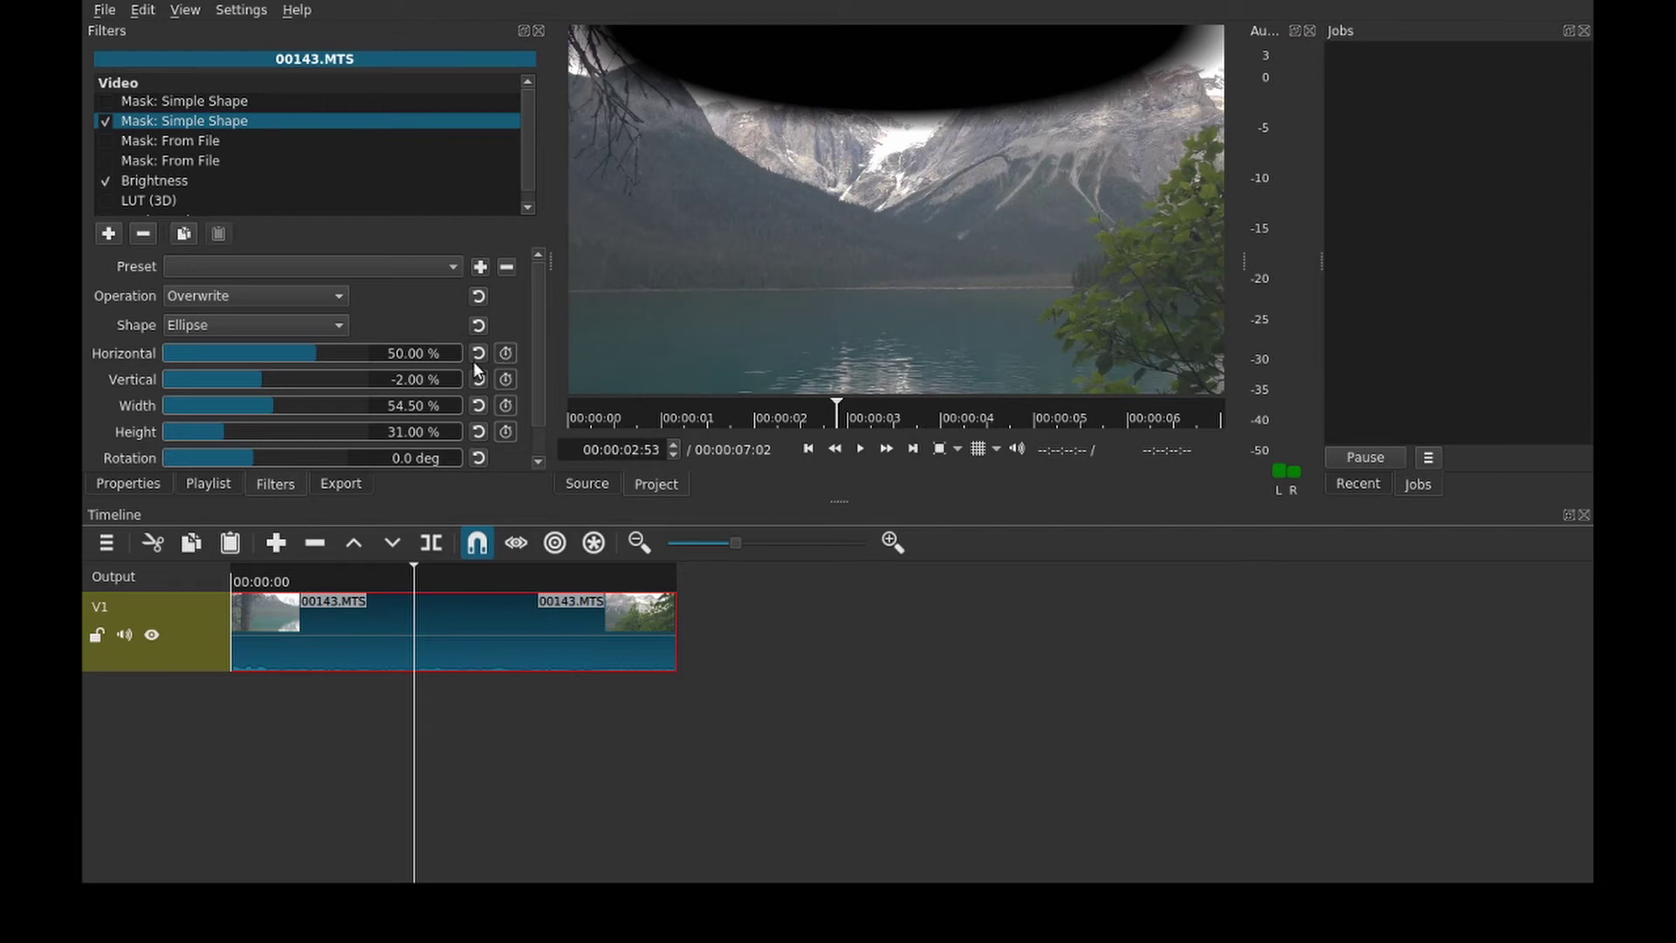
Step: Re-enable the rectangle mask, move it below the ellipse mask, then disable both shape masks
left_click(108, 101)
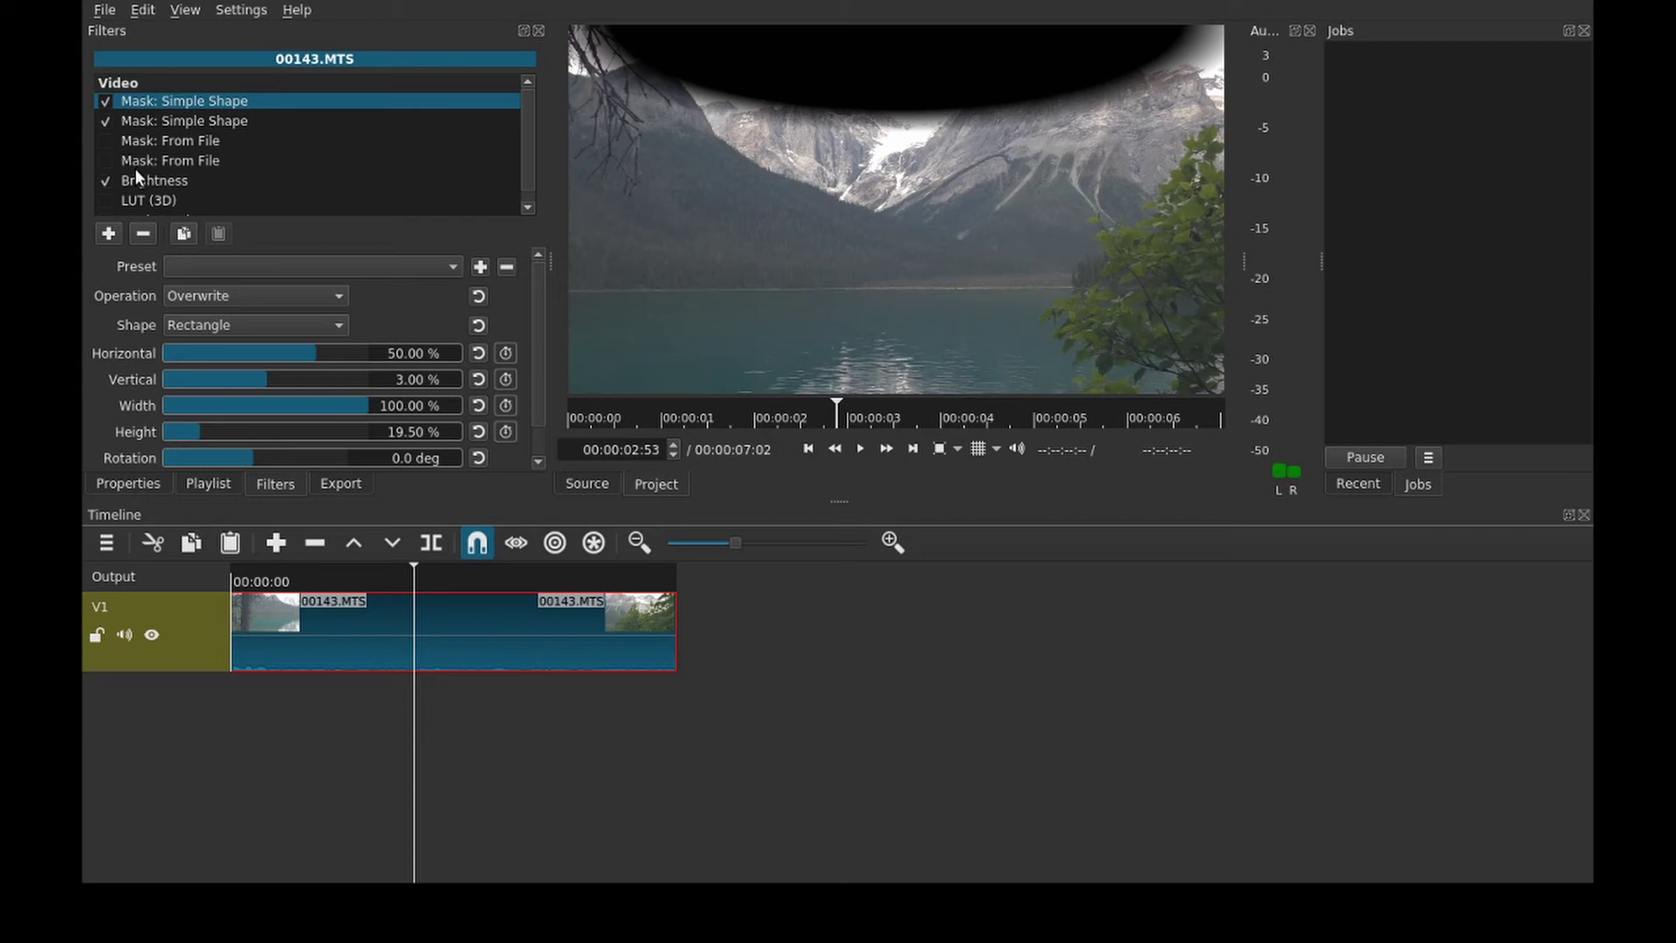
left_click(147, 121)
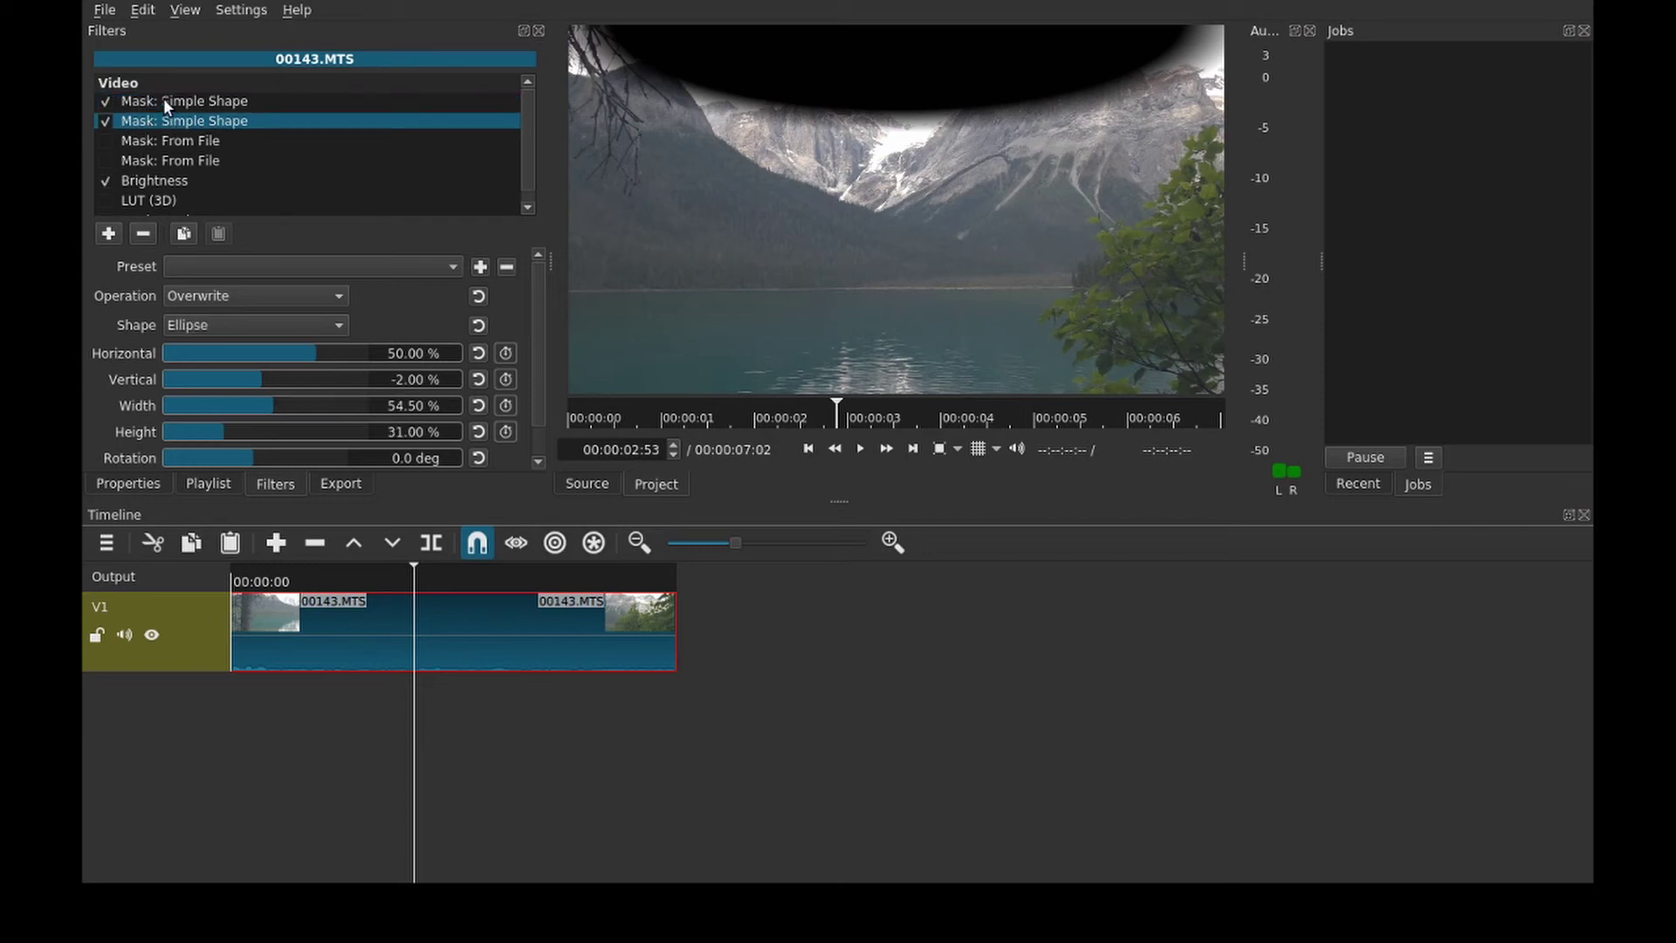
mouse_move(164, 102)
left_mouse_down()
mouse_move(166, 123)
mouse_move(161, 101)
left_mouse_up()
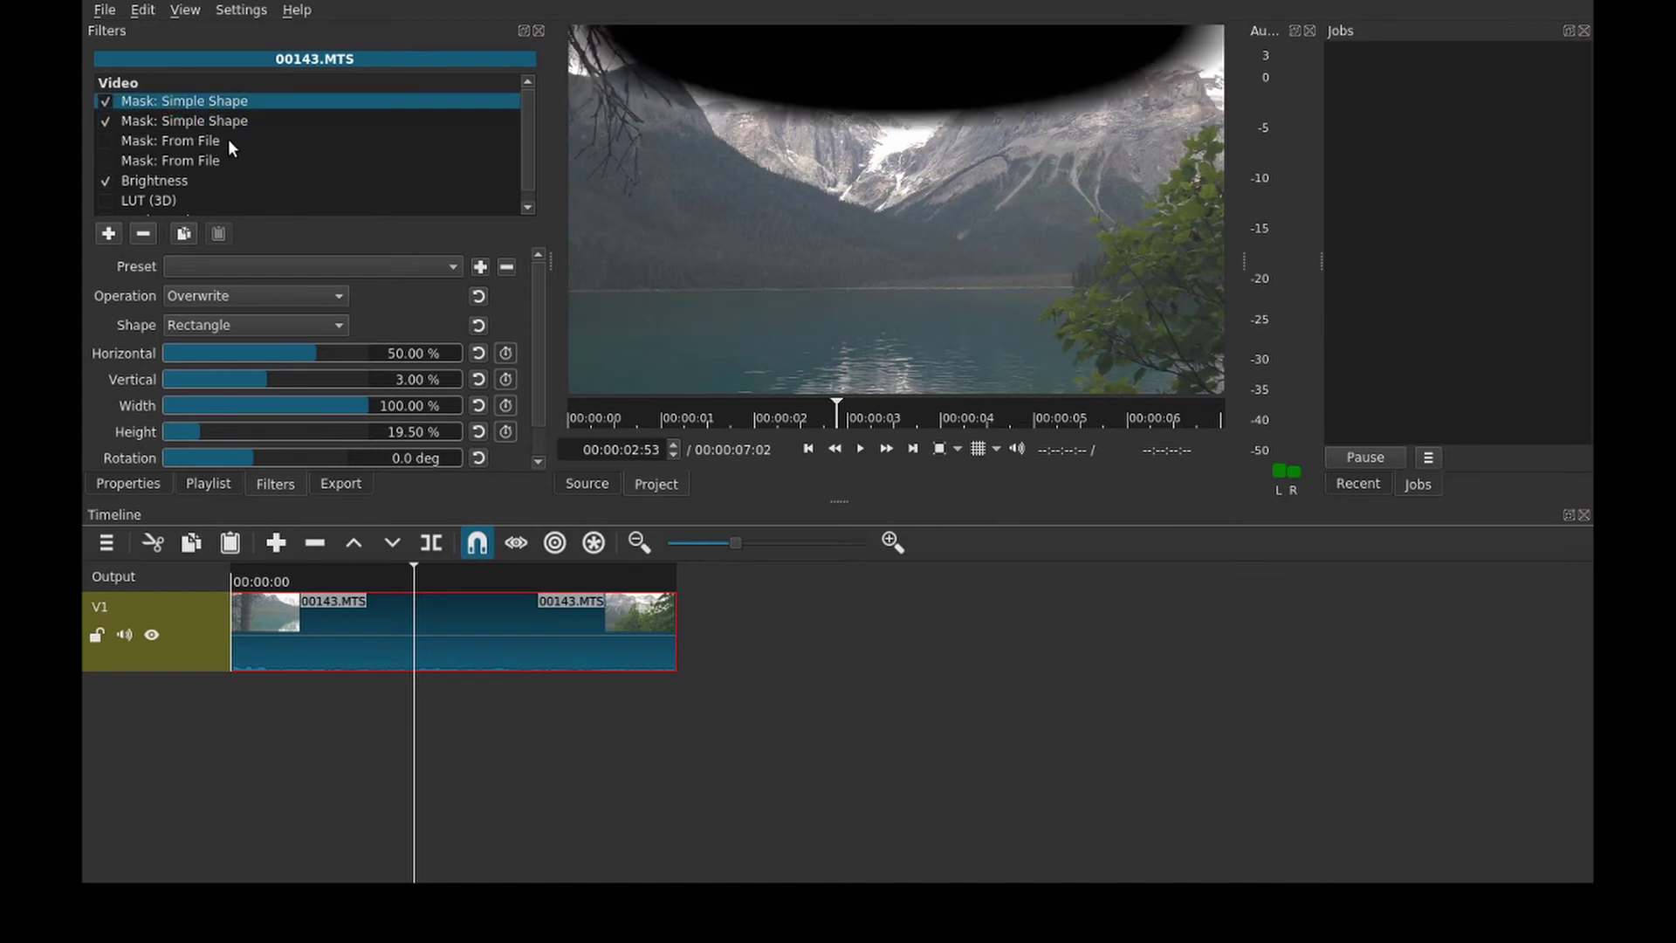
left_click(105, 121)
left_click(106, 101)
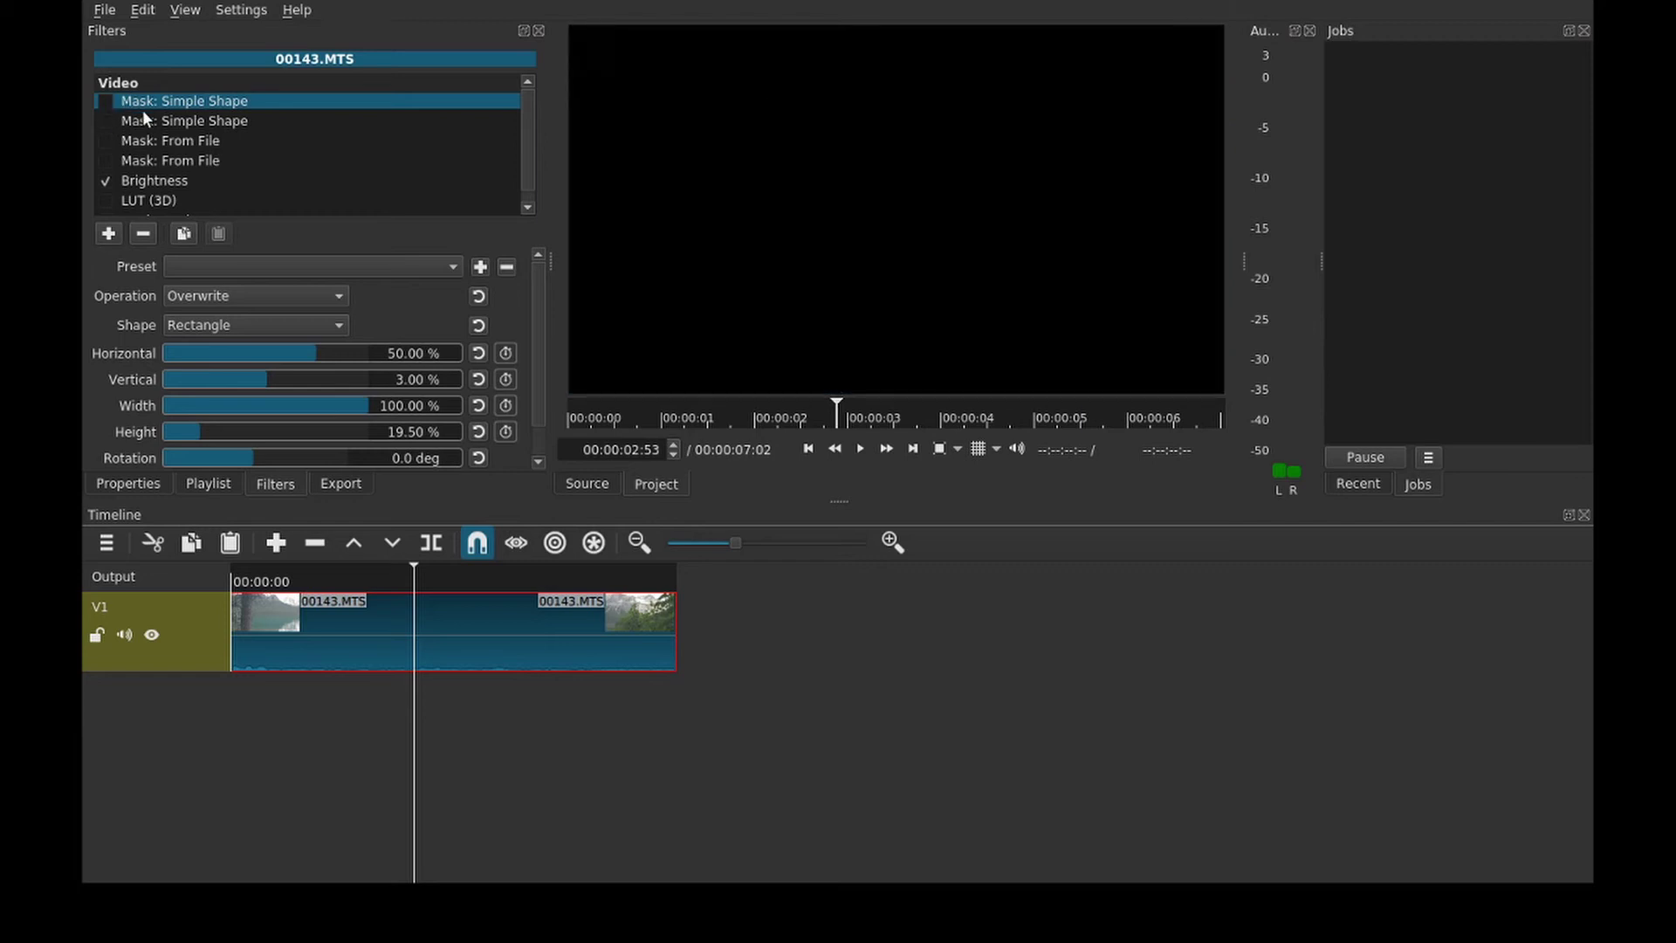
Step: Enable Mask: From File and load the custom image Sample Mask (B&W).png
left_click(107, 141)
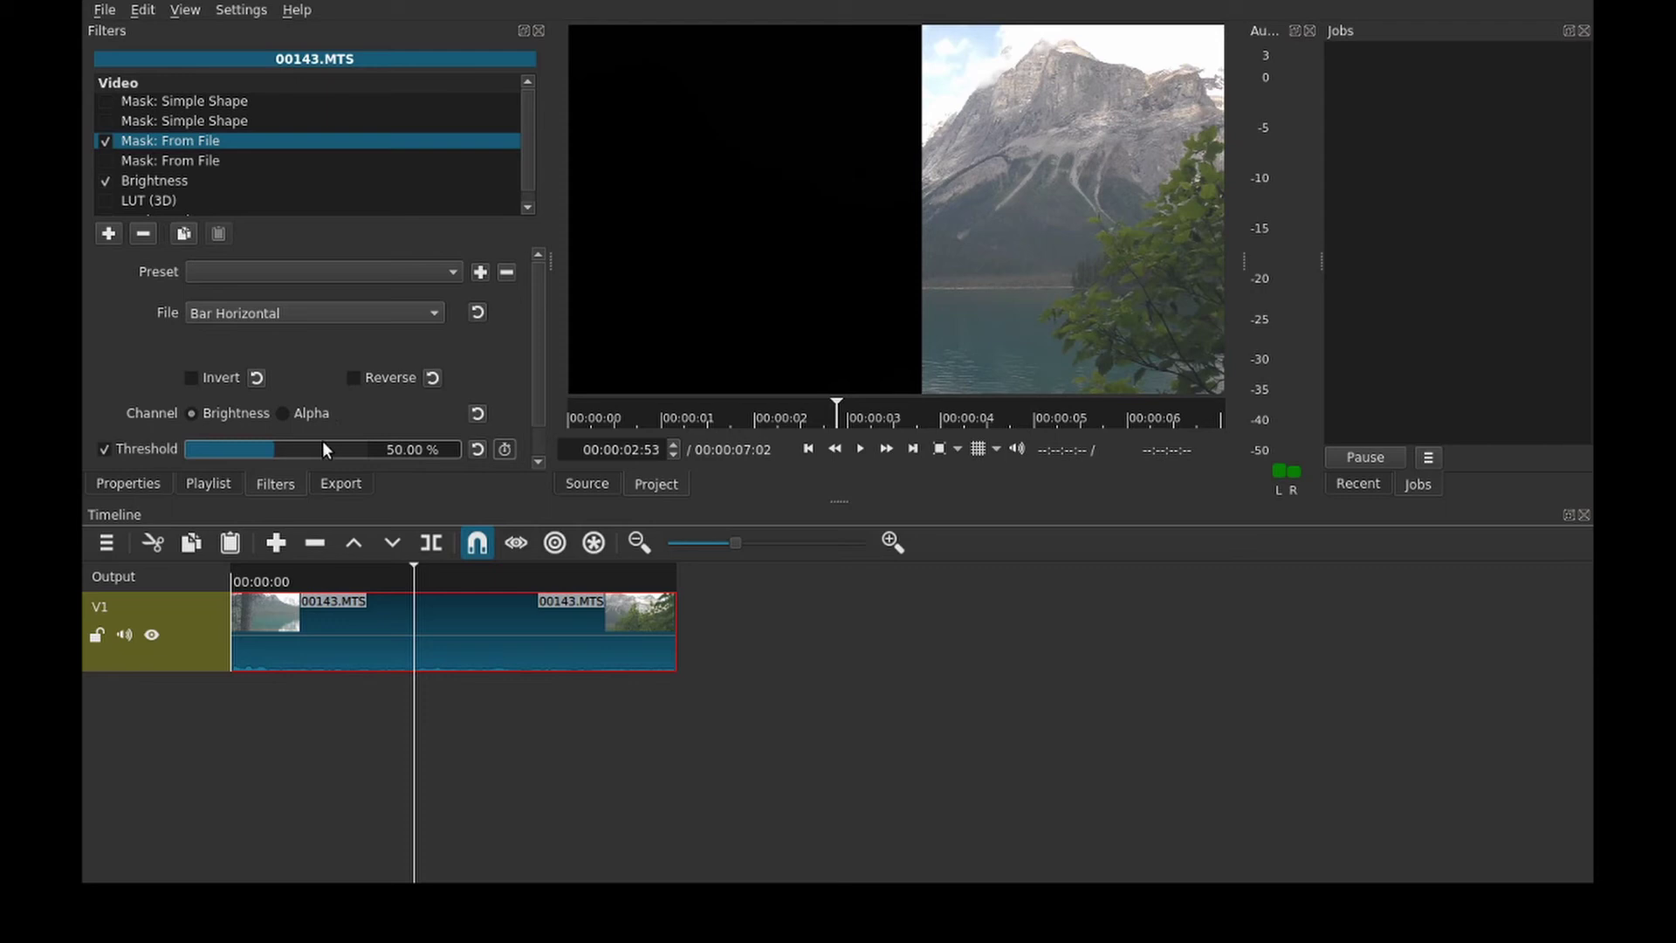
left_click(304, 312)
left_click(301, 288)
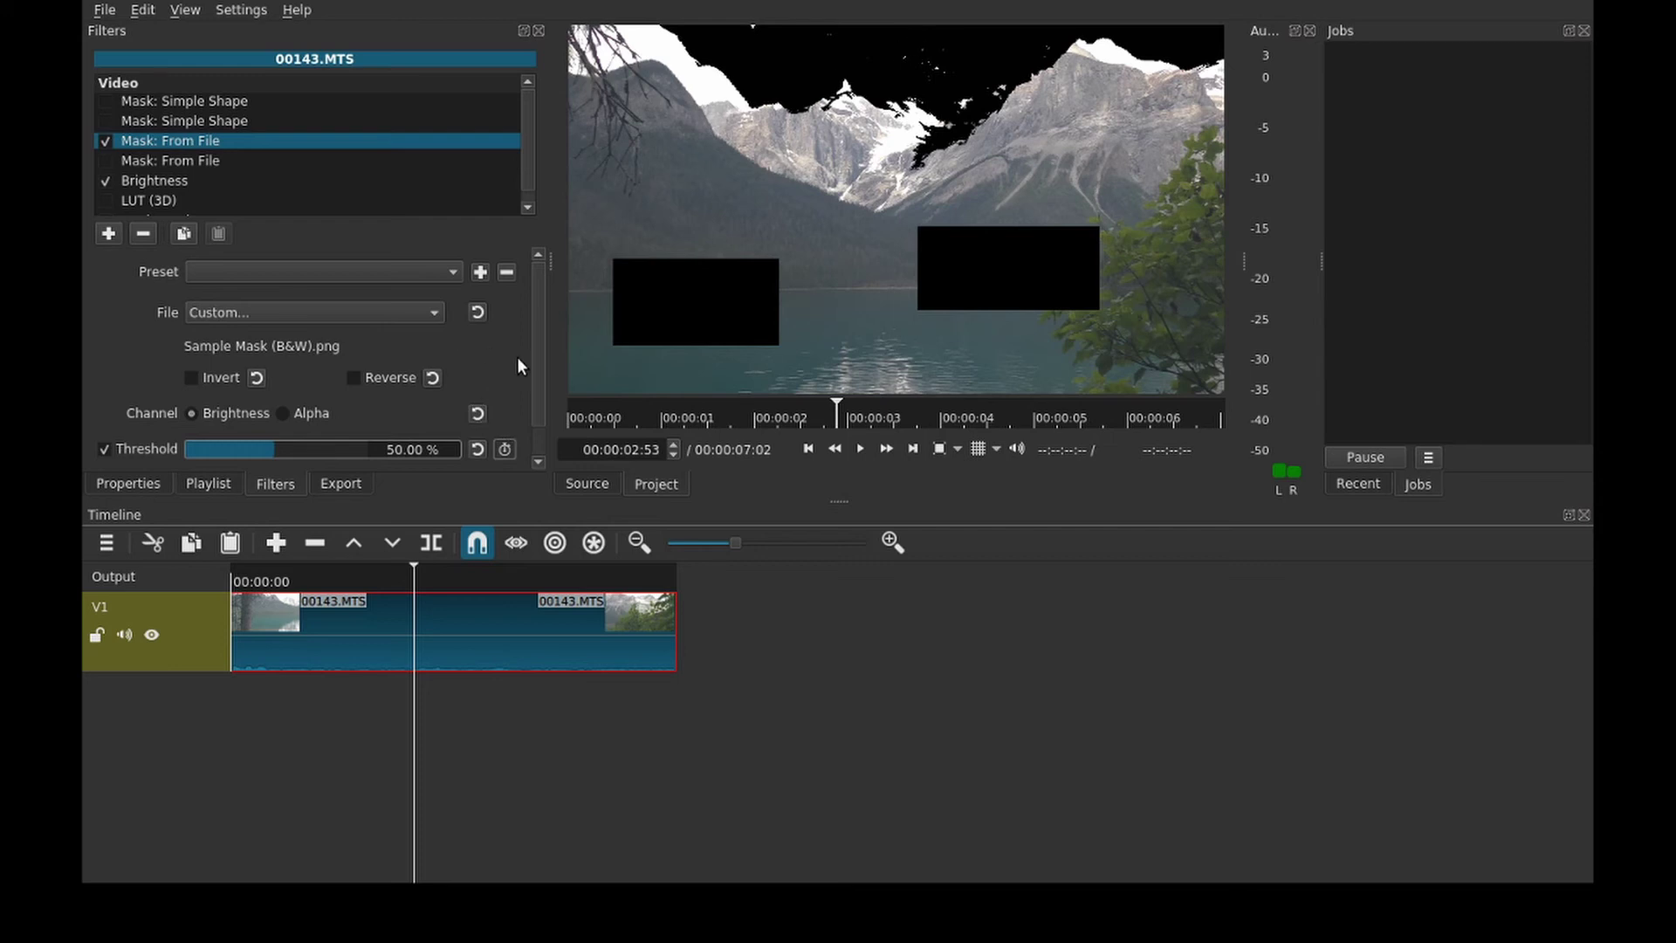
Step: Drag the From File mask's threshold down to 21.91%
scroll(523, 336, "down", 1)
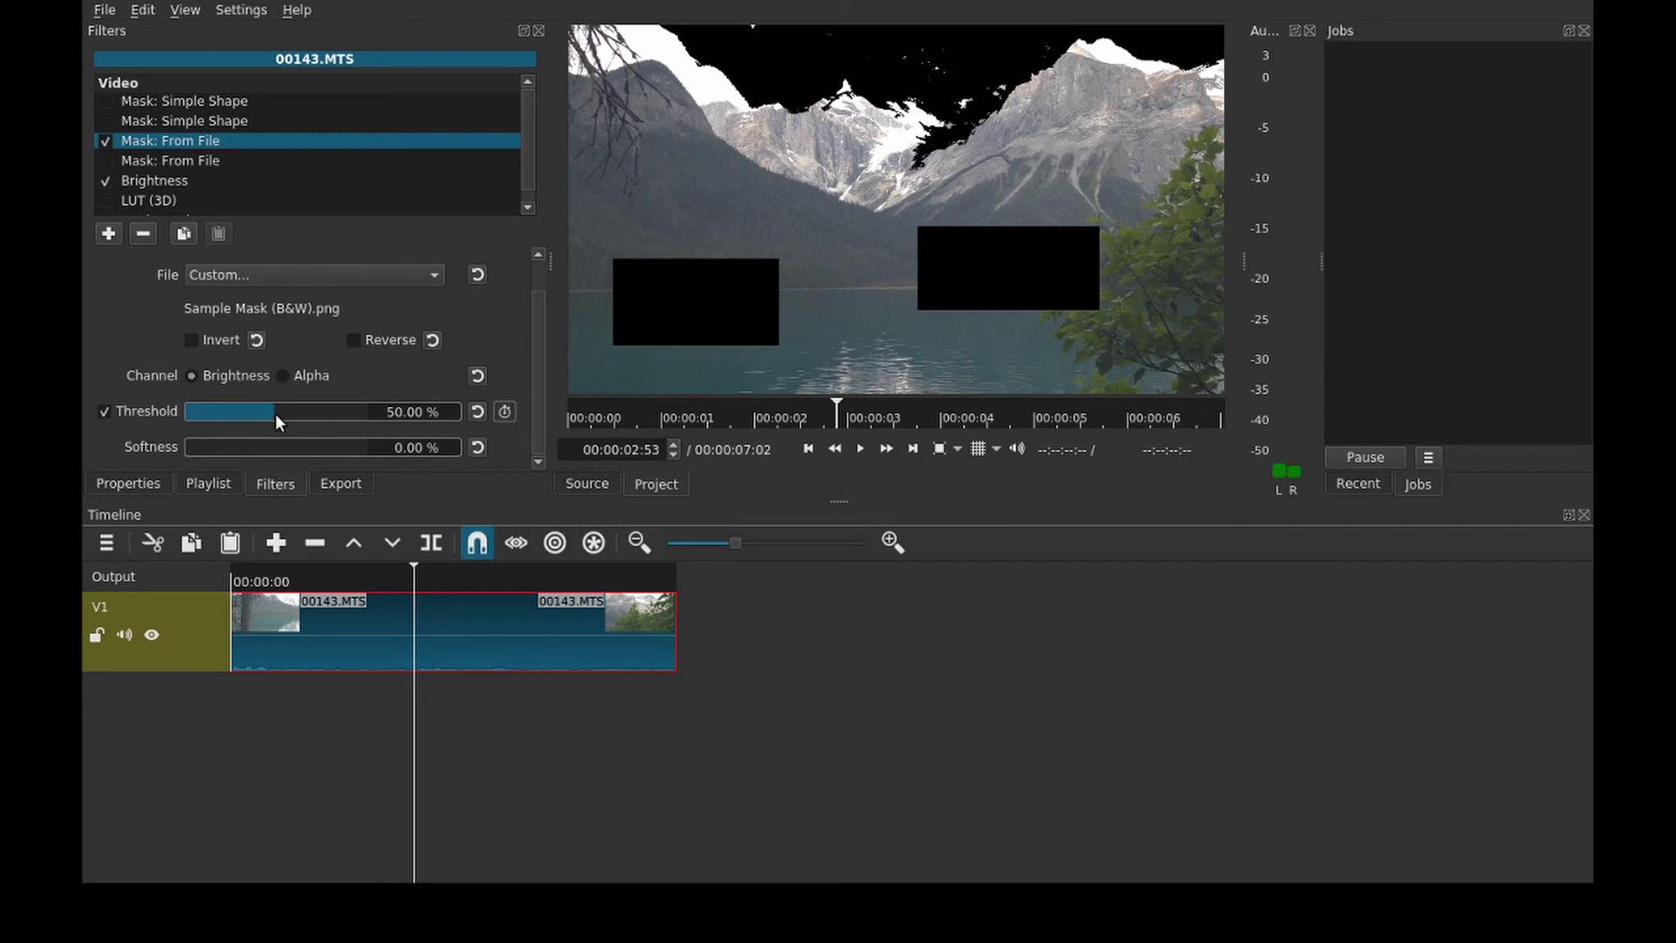
left_click_drag(275, 412, 223, 437)
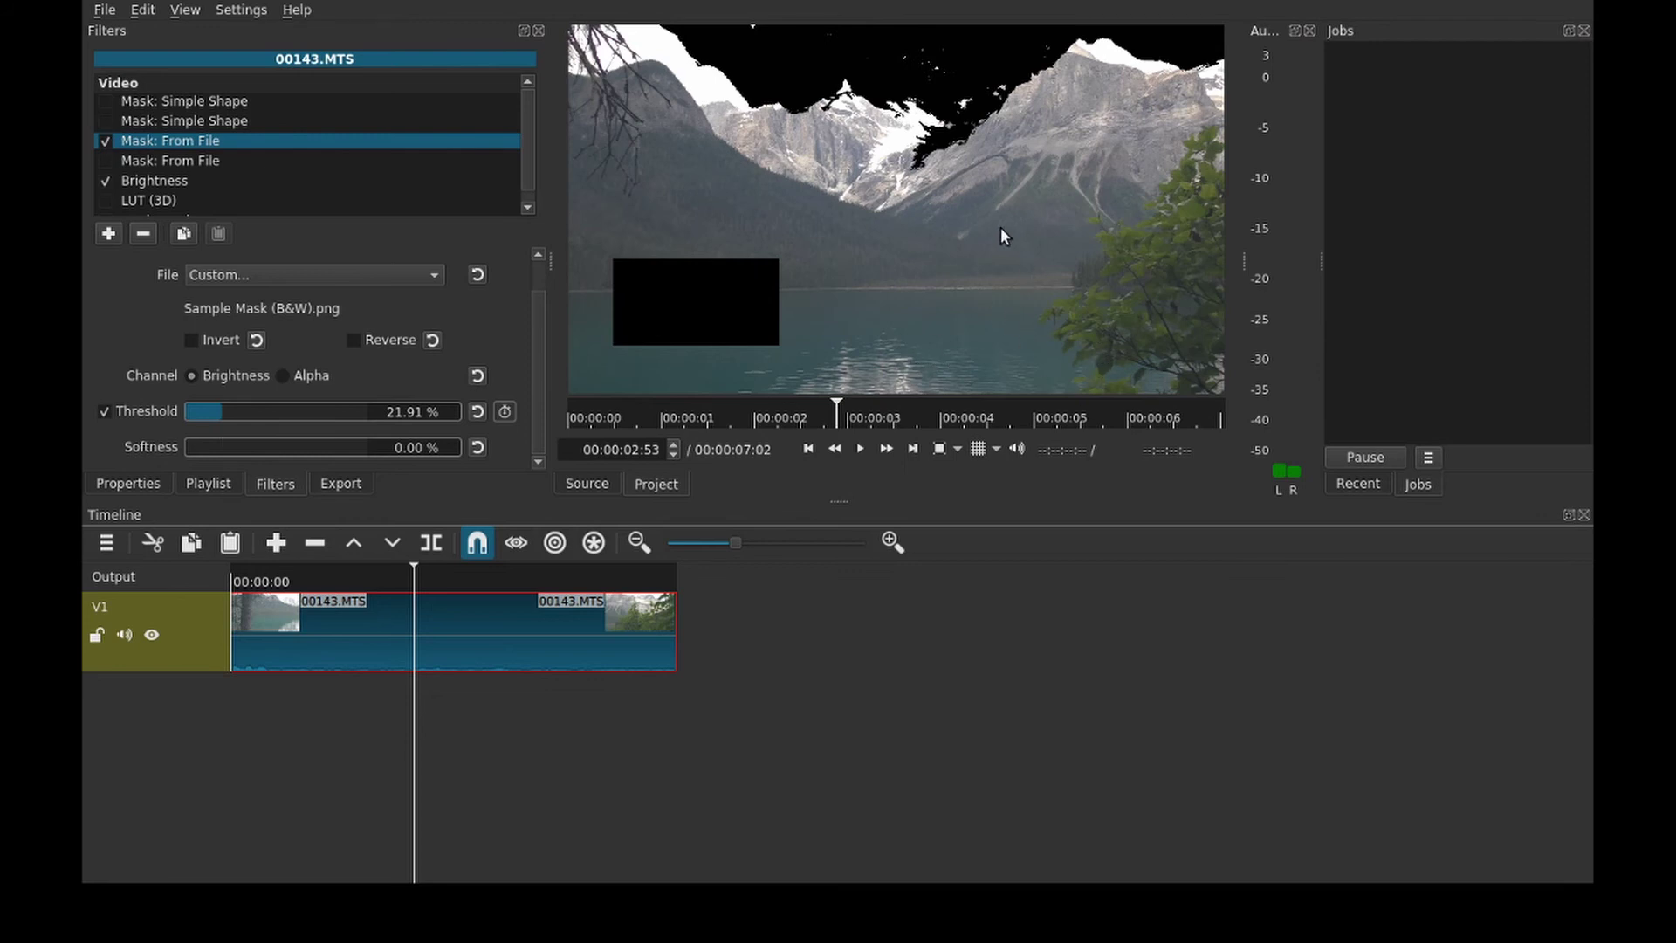
Step: Test toggling threshold, inverting and softening the mask, ending at 31.46% threshold and 0% softness
left_click(105, 411)
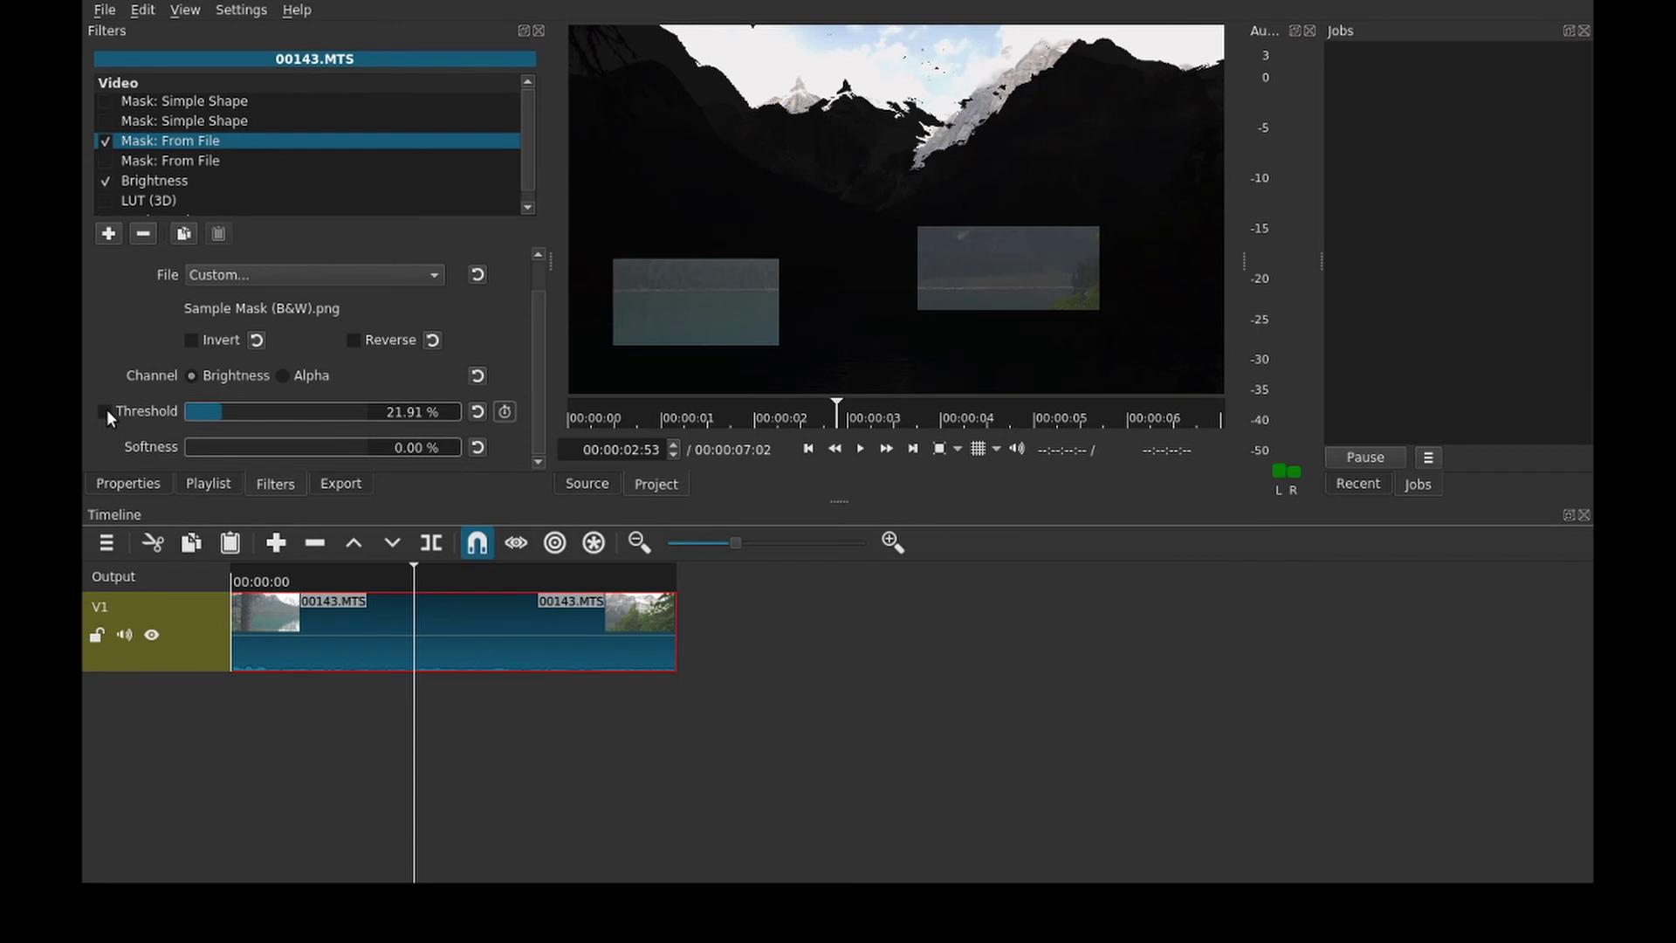
left_click(105, 411)
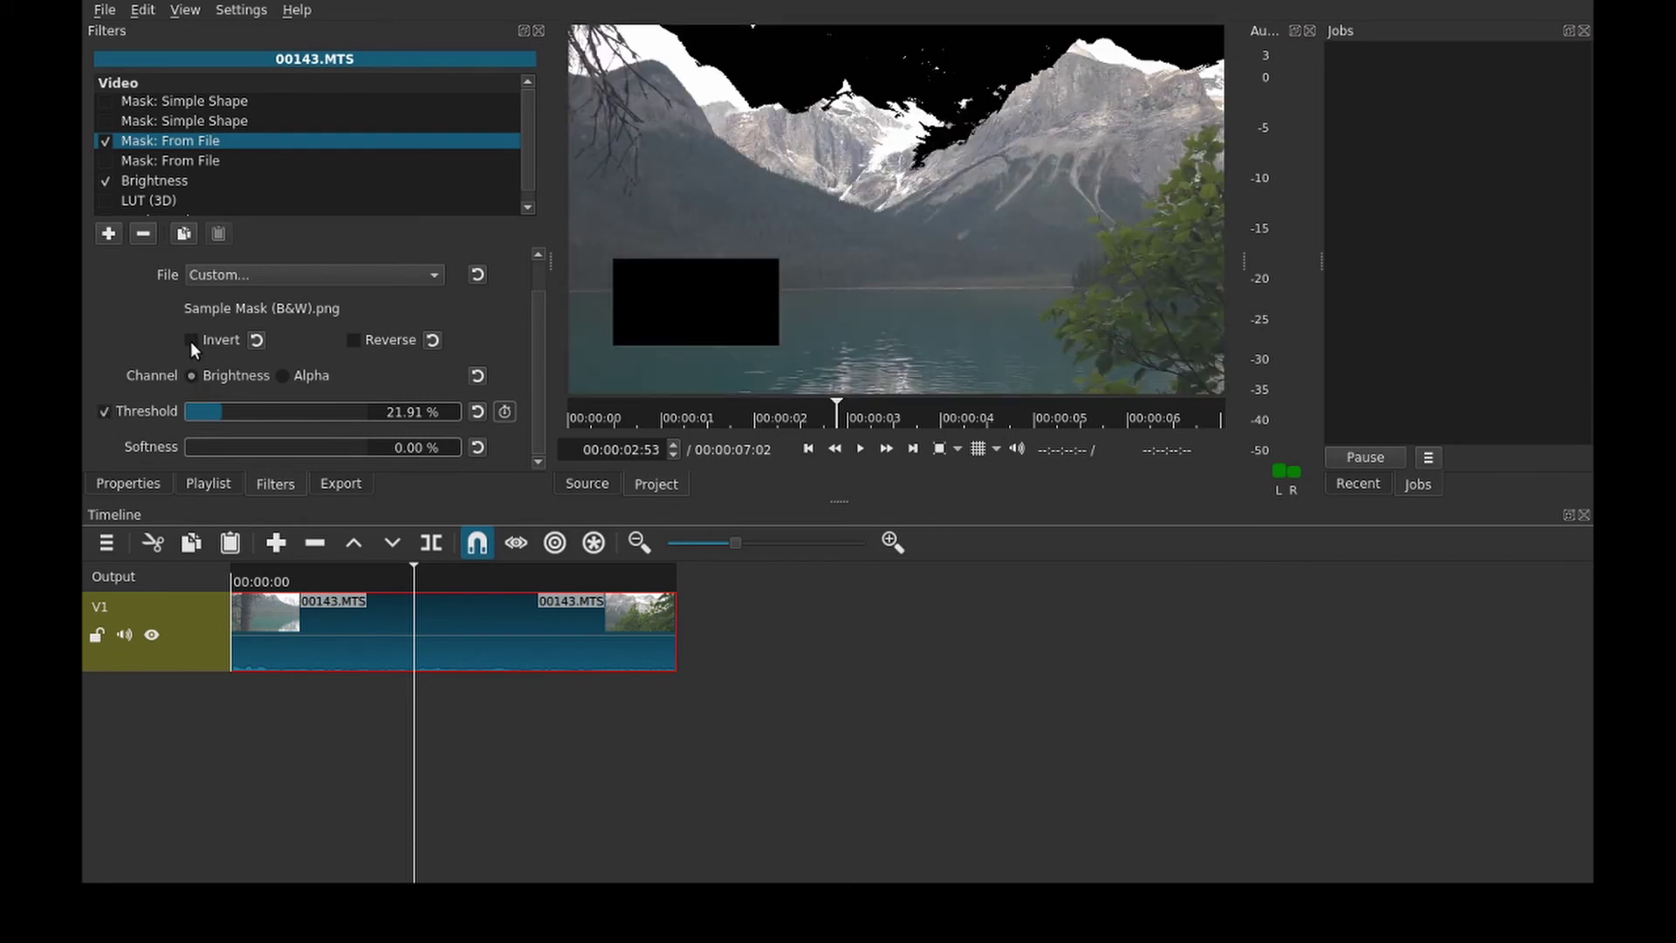
left_click(191, 341)
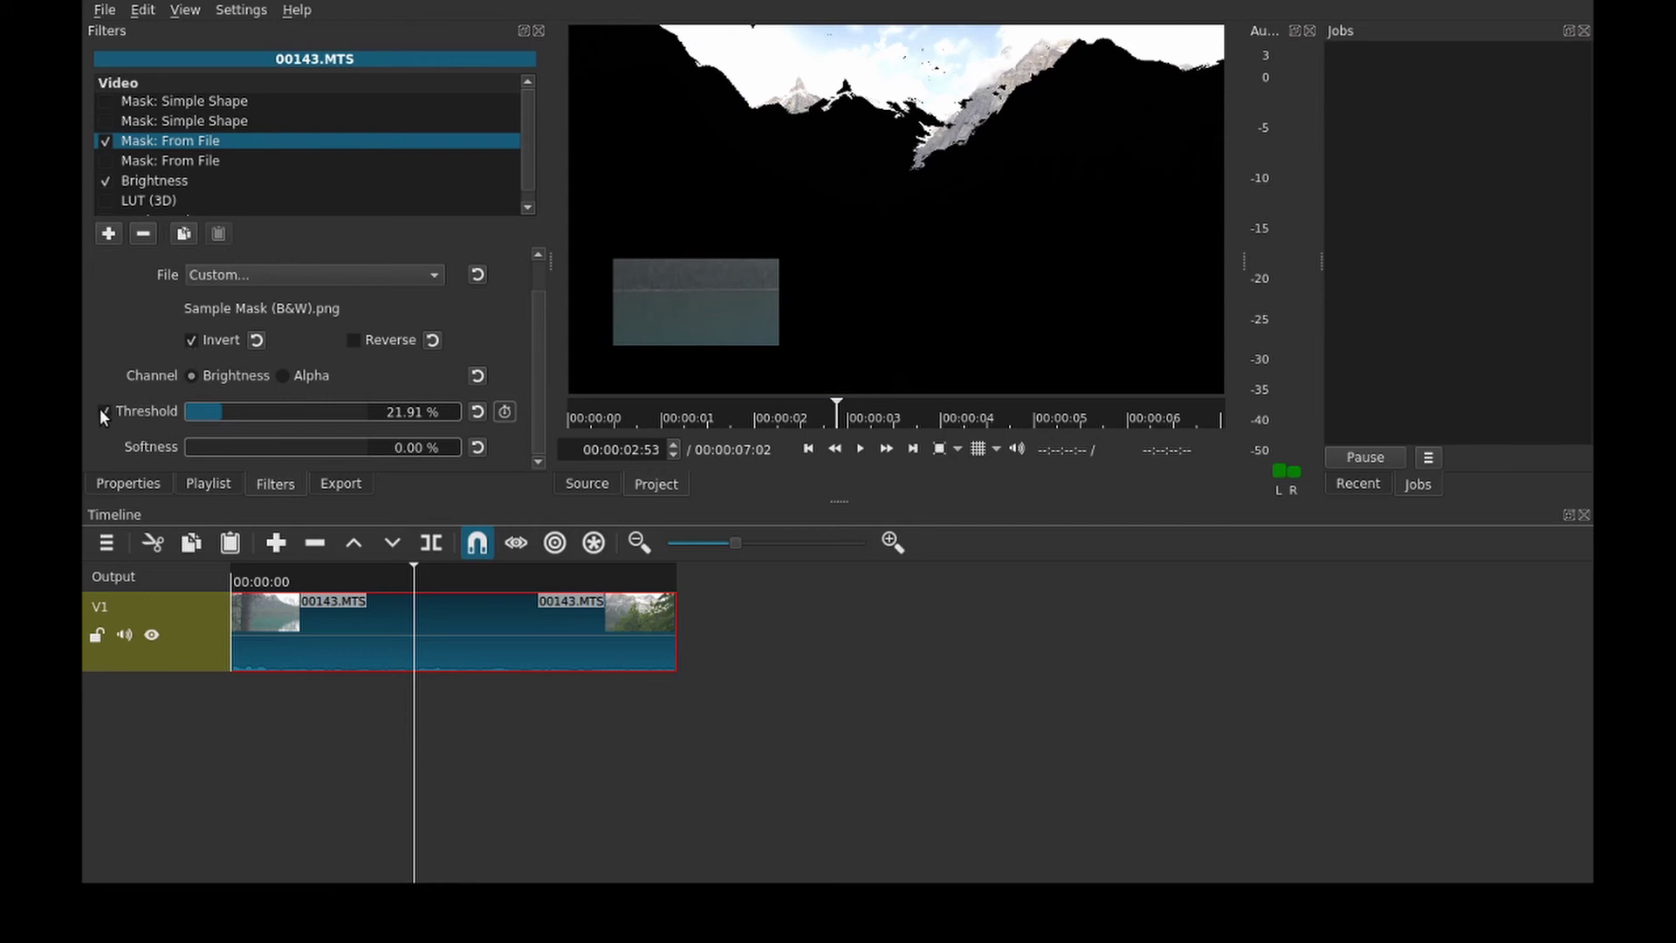
key("ctrl+z")
left_click_drag(208, 441, 243, 414)
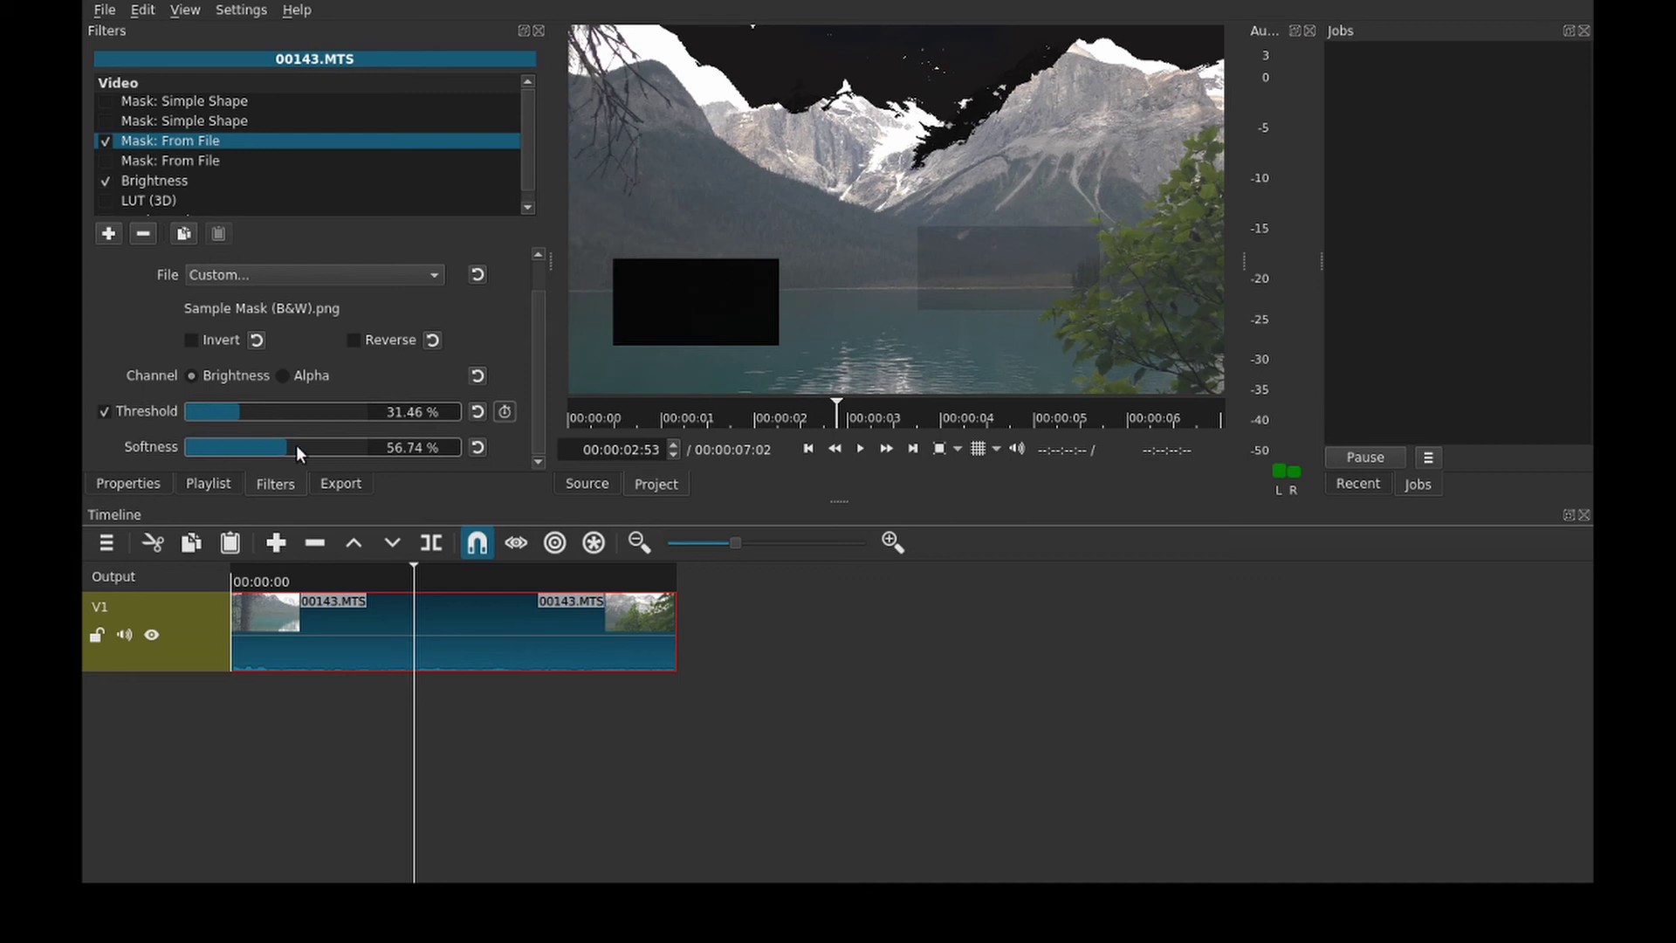
left_click_drag(290, 453, 83, 450)
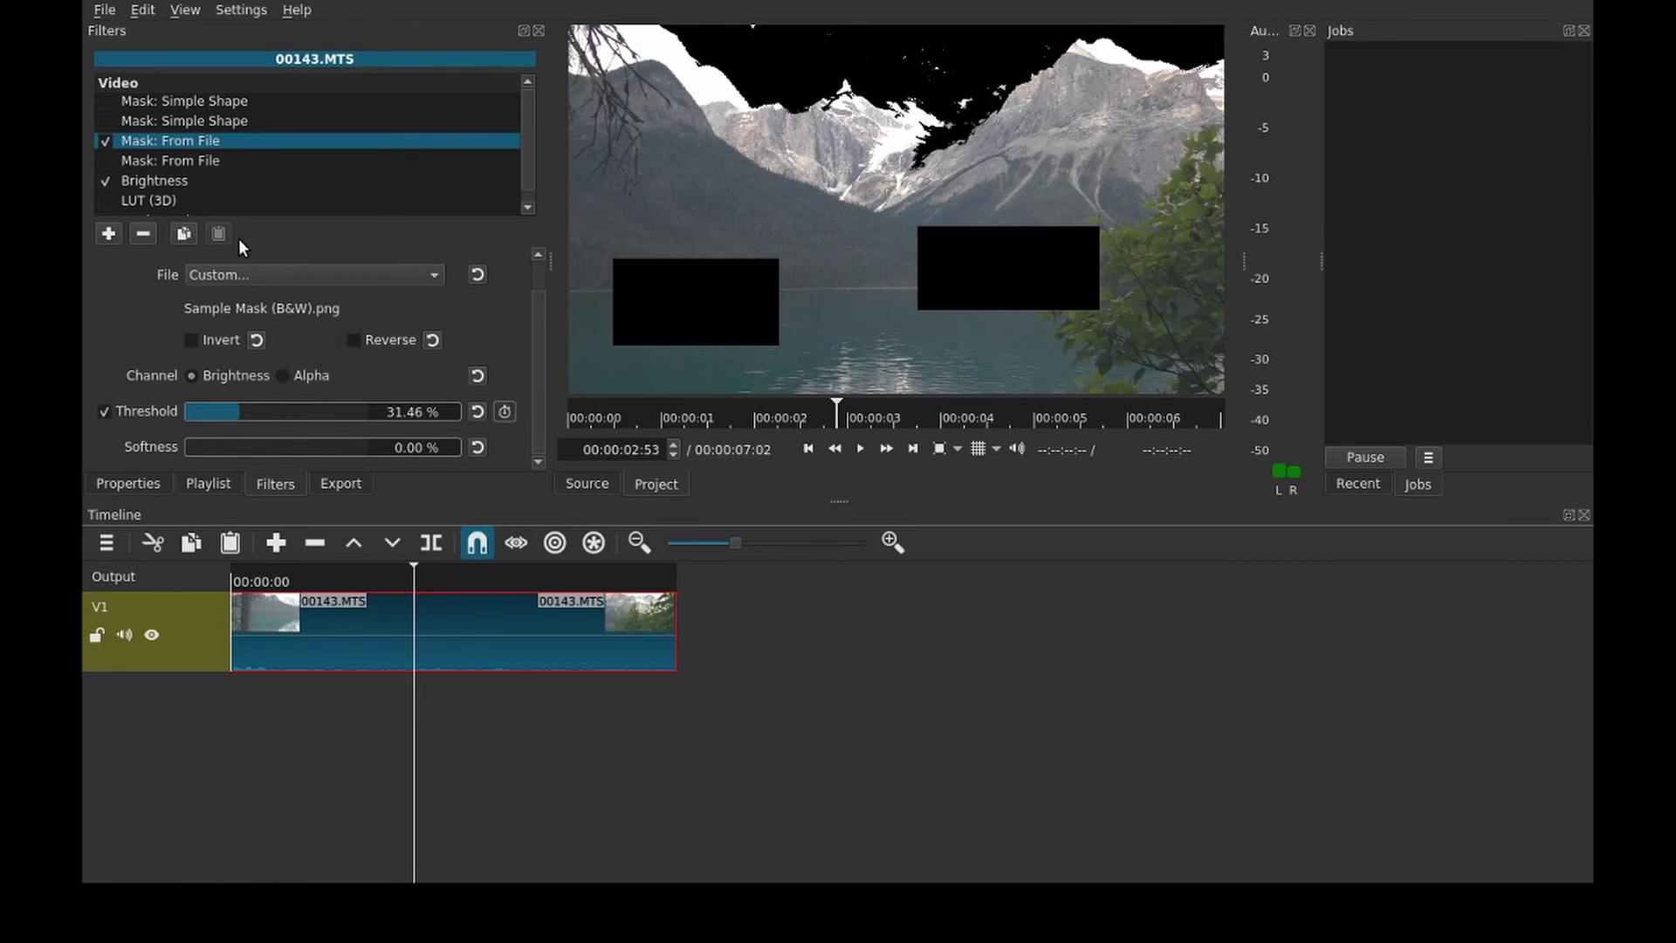
Step: Disable the image mask and enable the second From File mask using Black and White Masking Animaion.webm, previewing playback
left_click(105, 140)
left_click(106, 160)
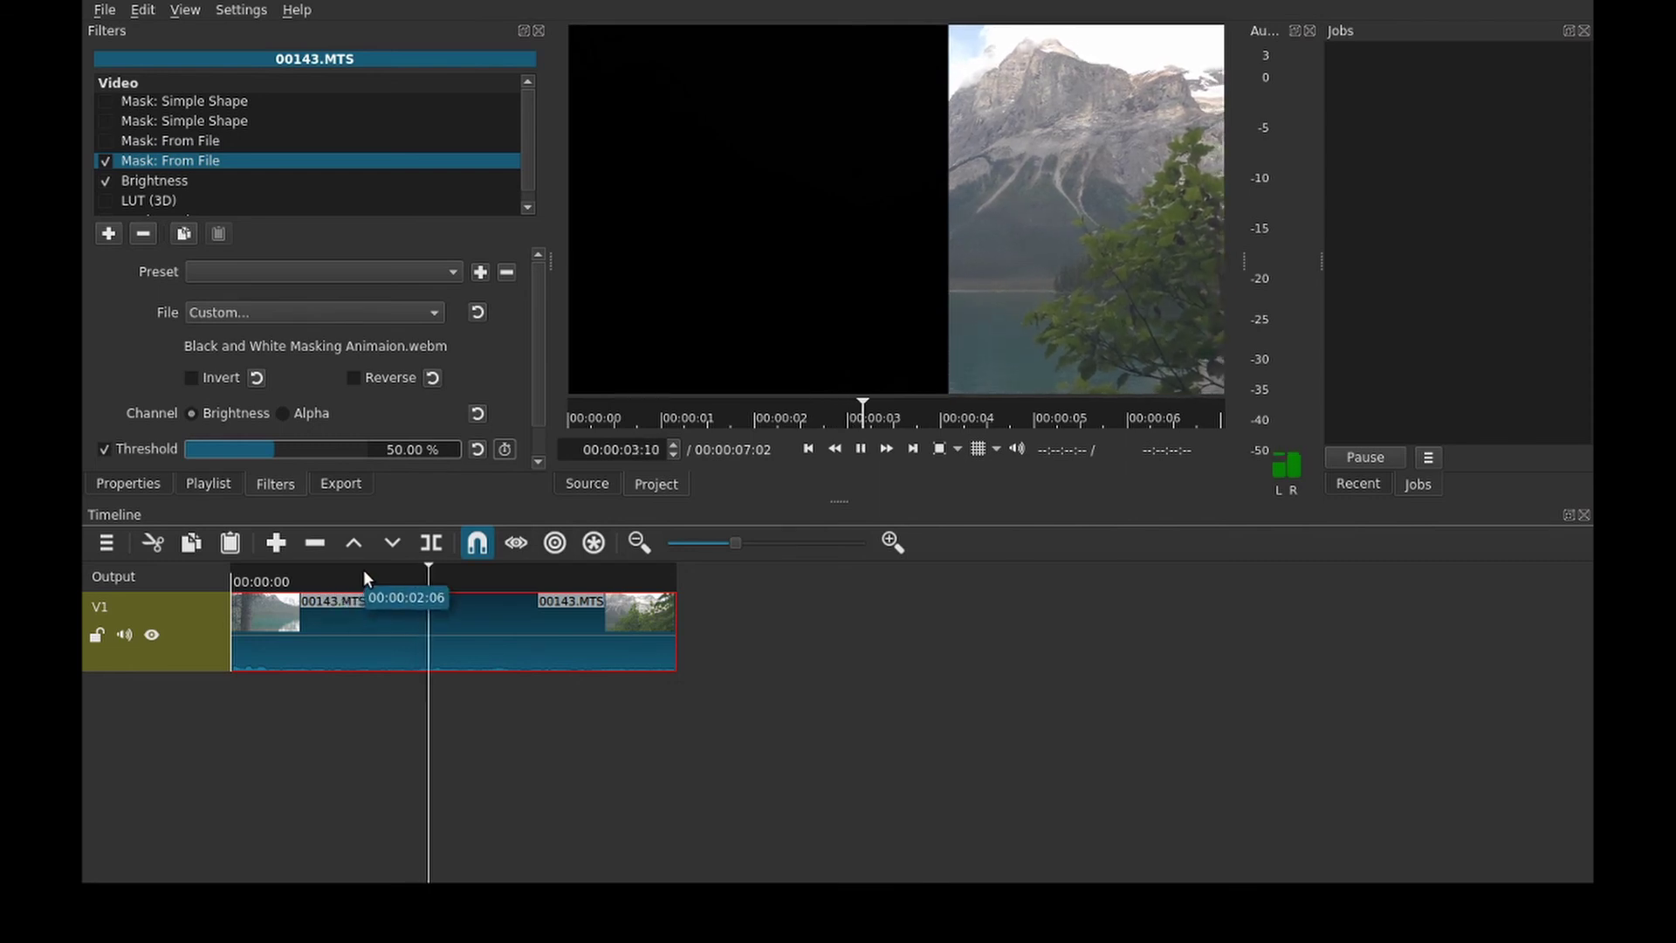
key("space")
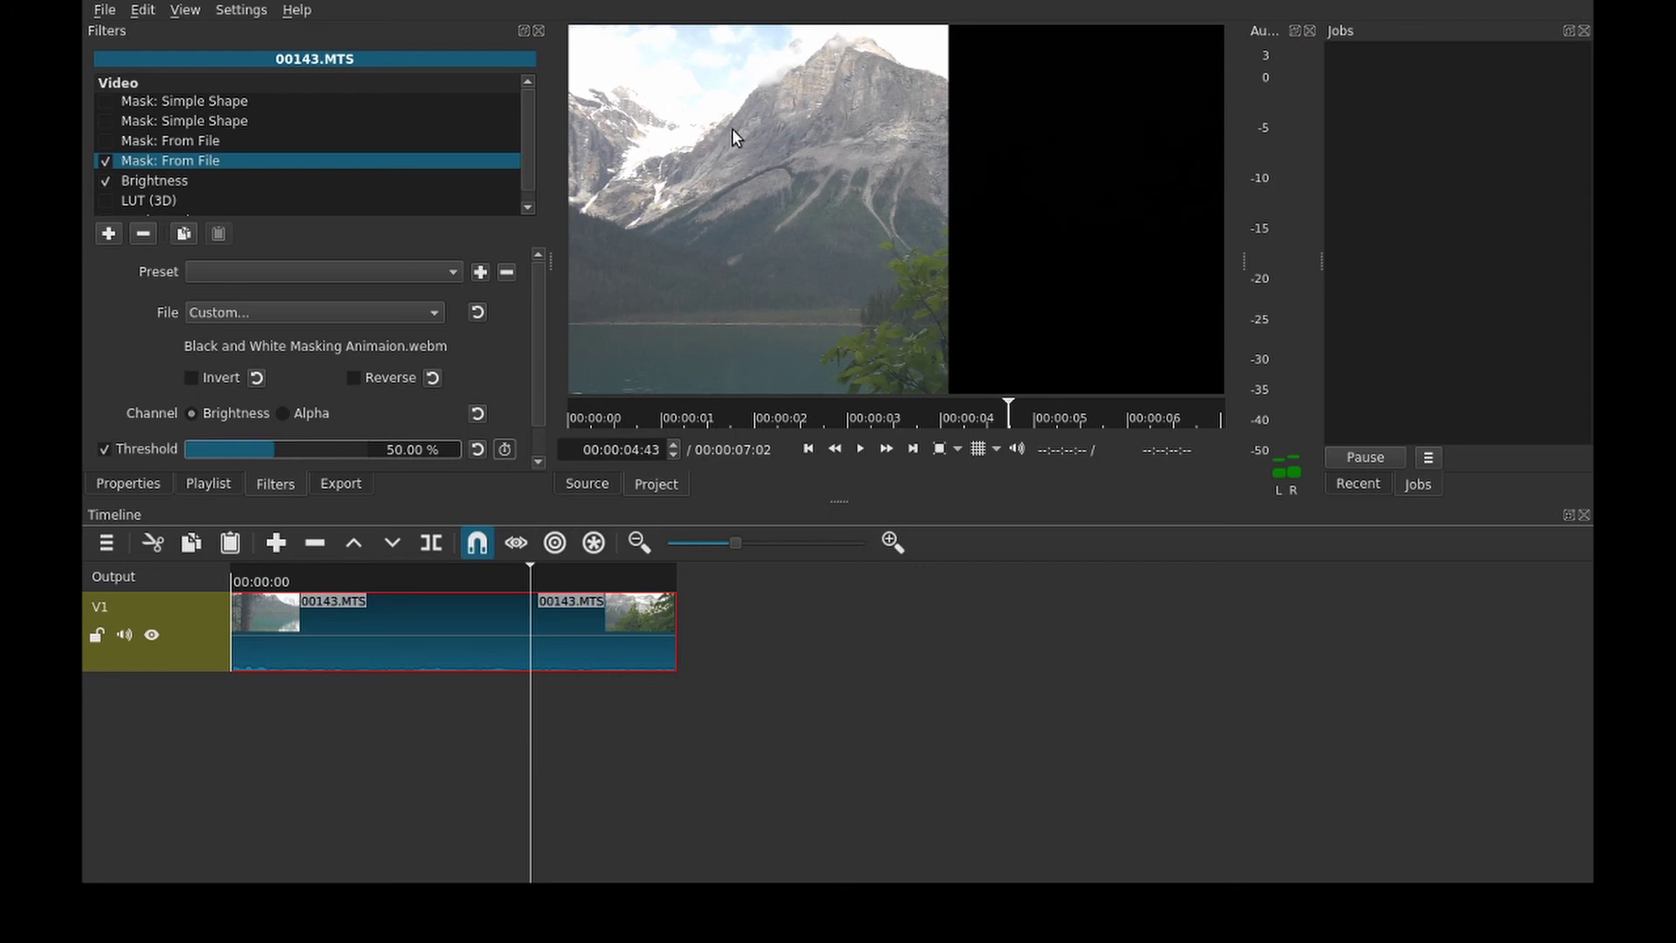
scroll(201, 157, "down", 1)
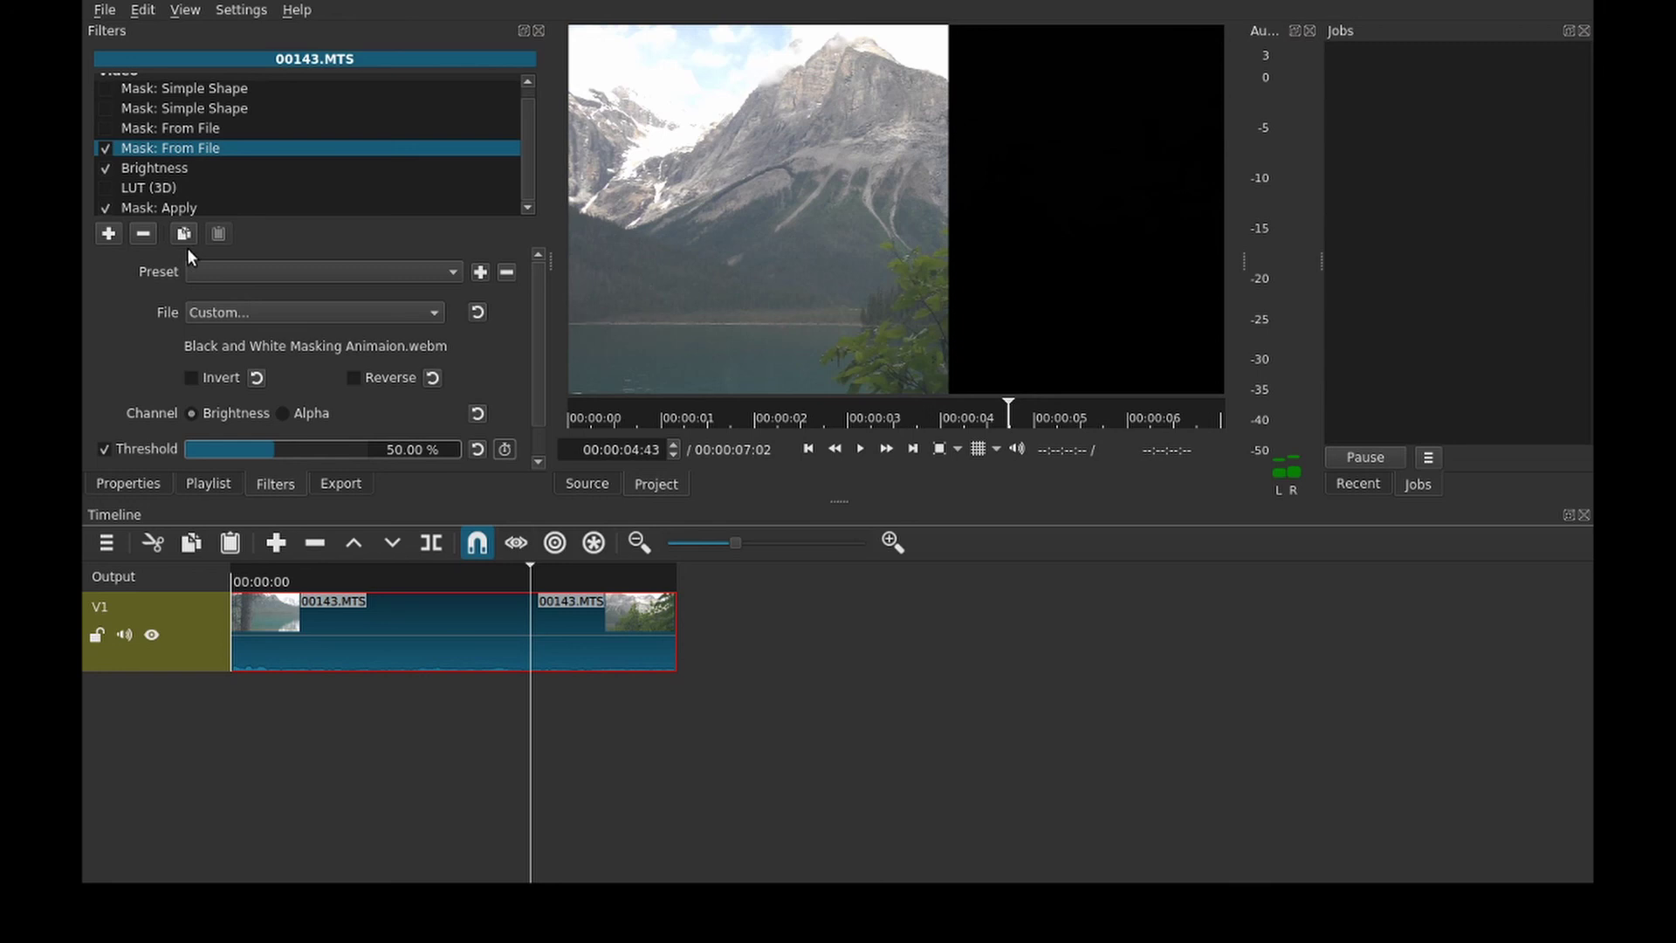
Step: Swap Brightness for the Lake Louise_1.00193.cube LUT grade, then review it around 00:00:02:37, 02:17 and 05:20
left_click(104, 167)
left_click(106, 188)
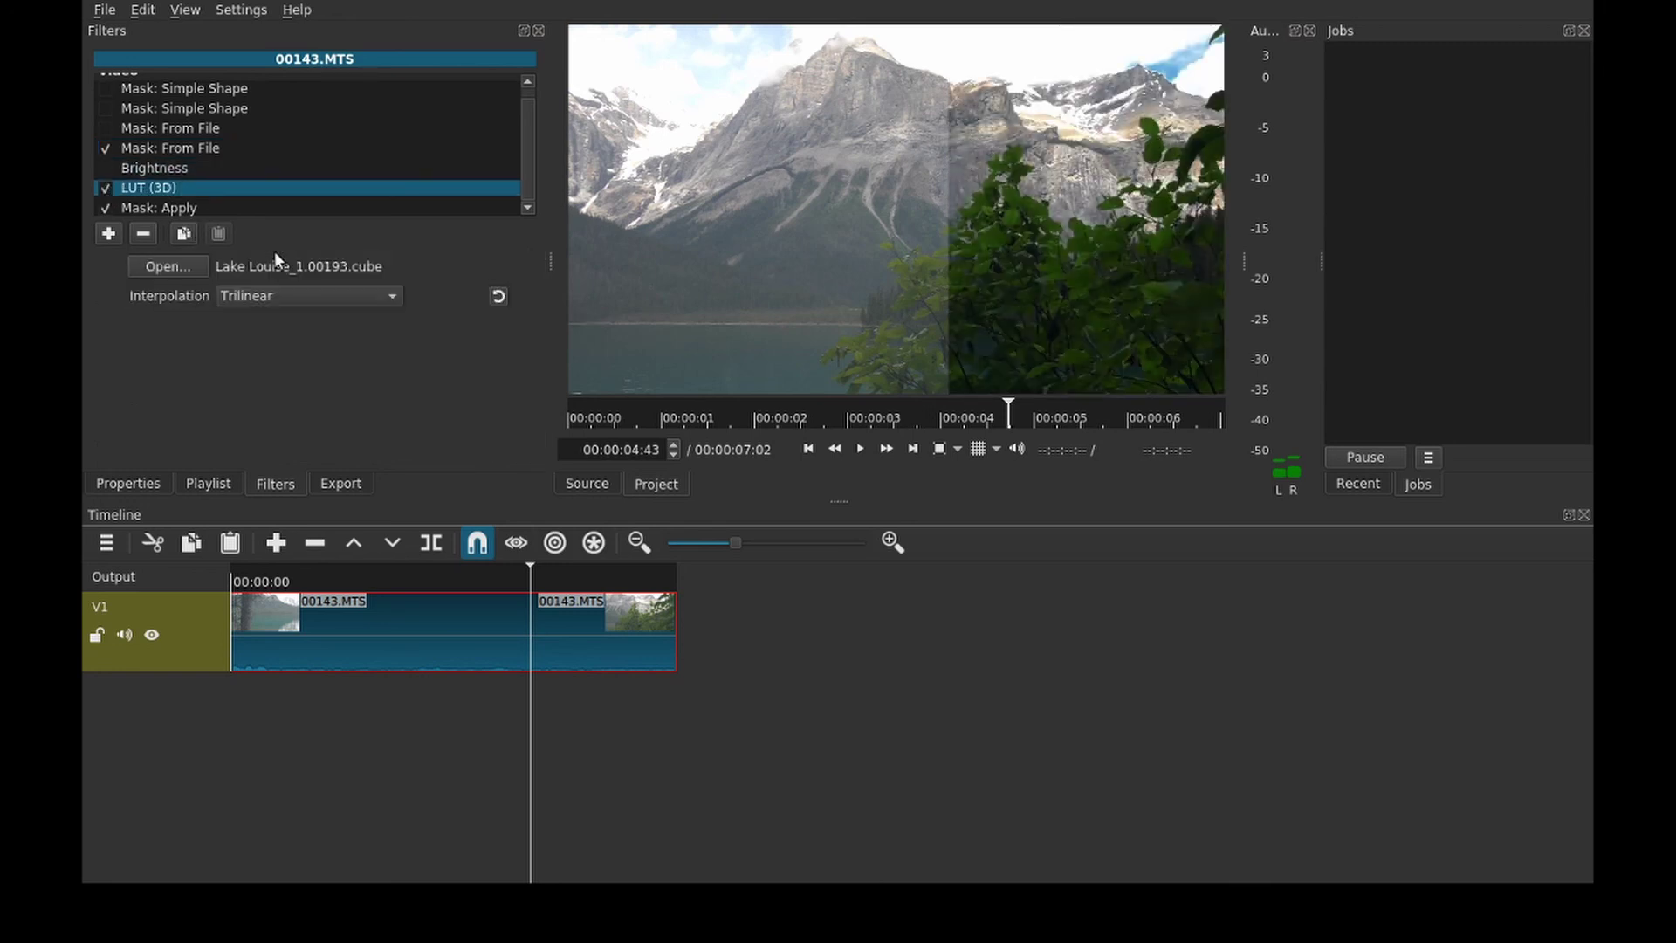
left_click(397, 578)
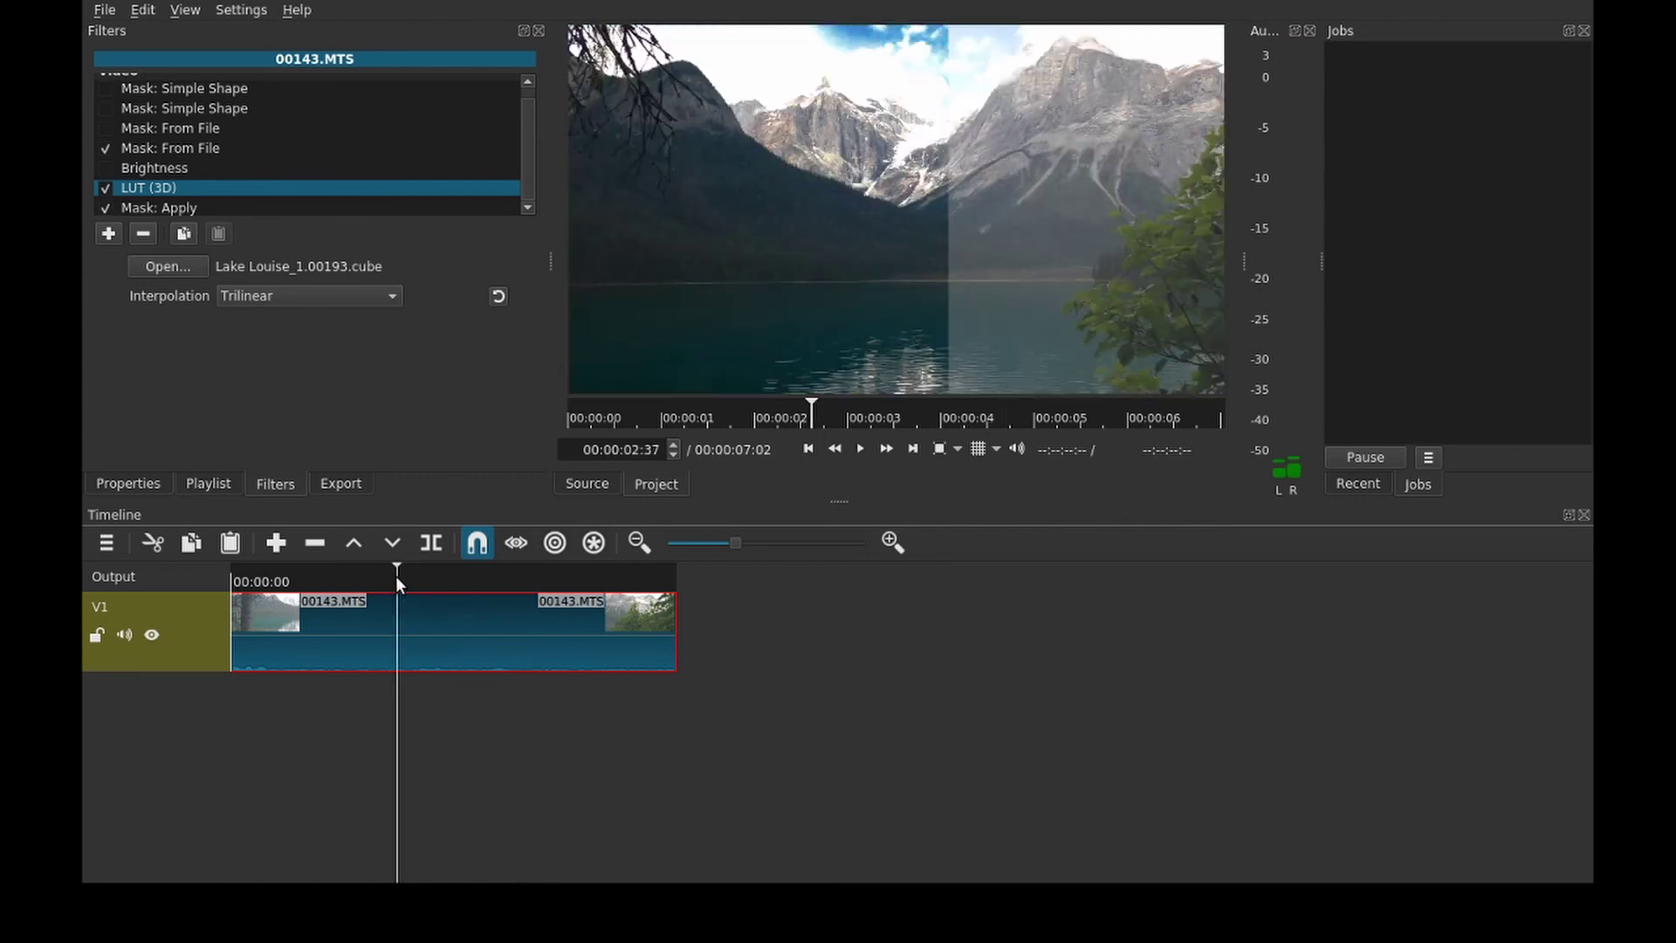
key("space")
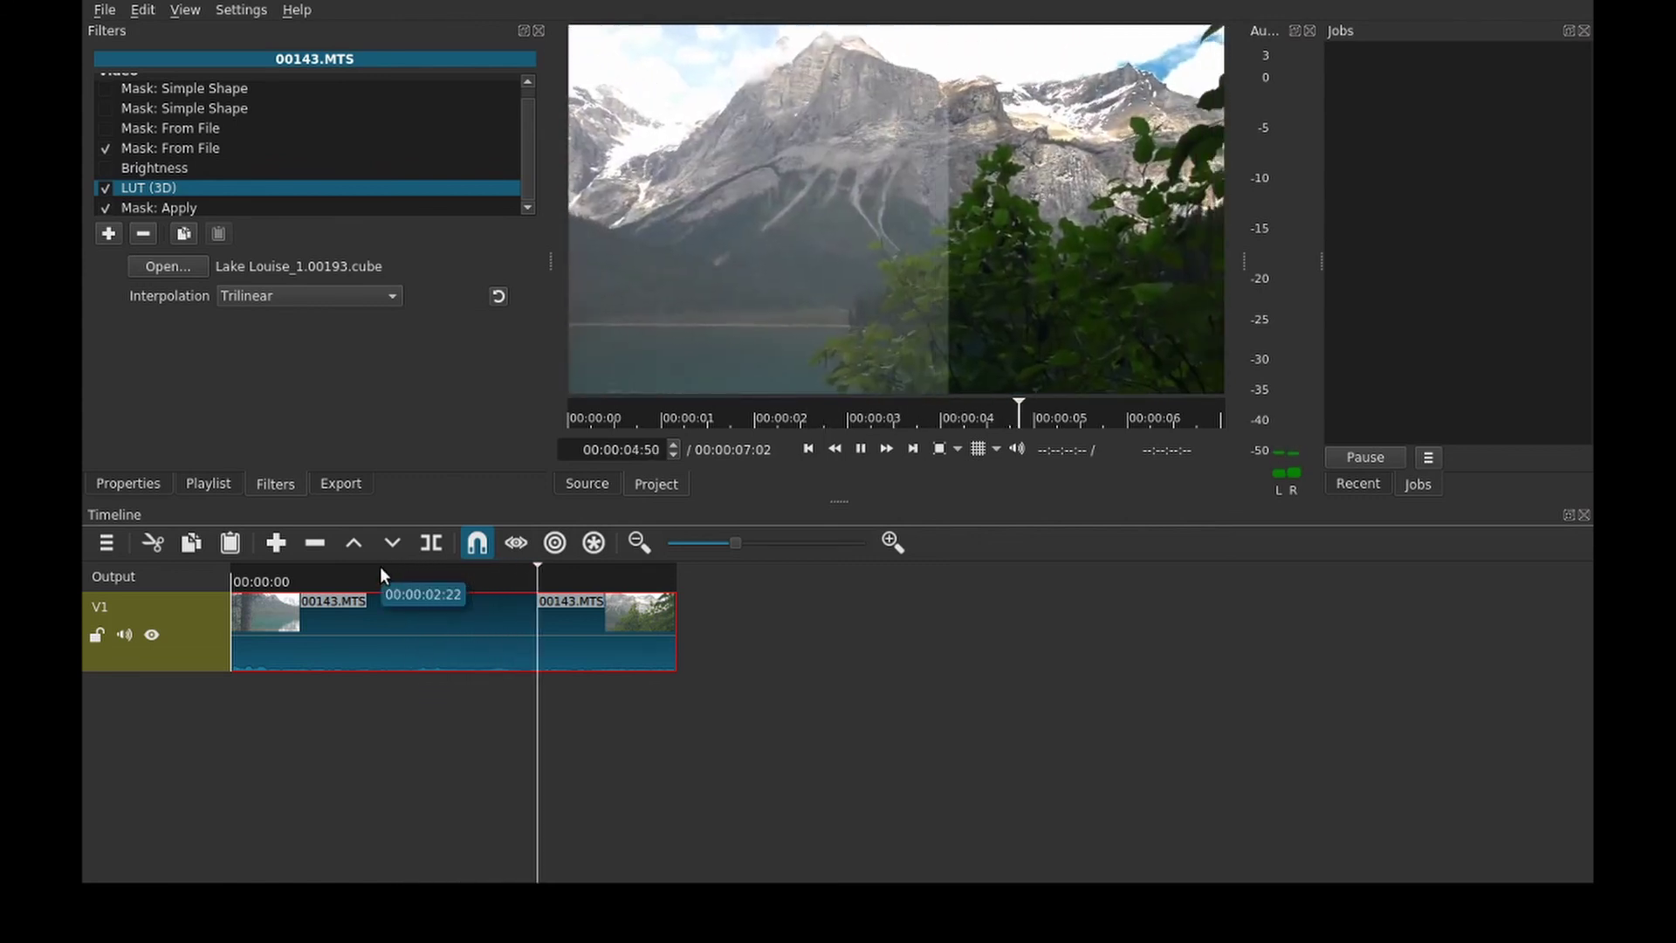
key("space")
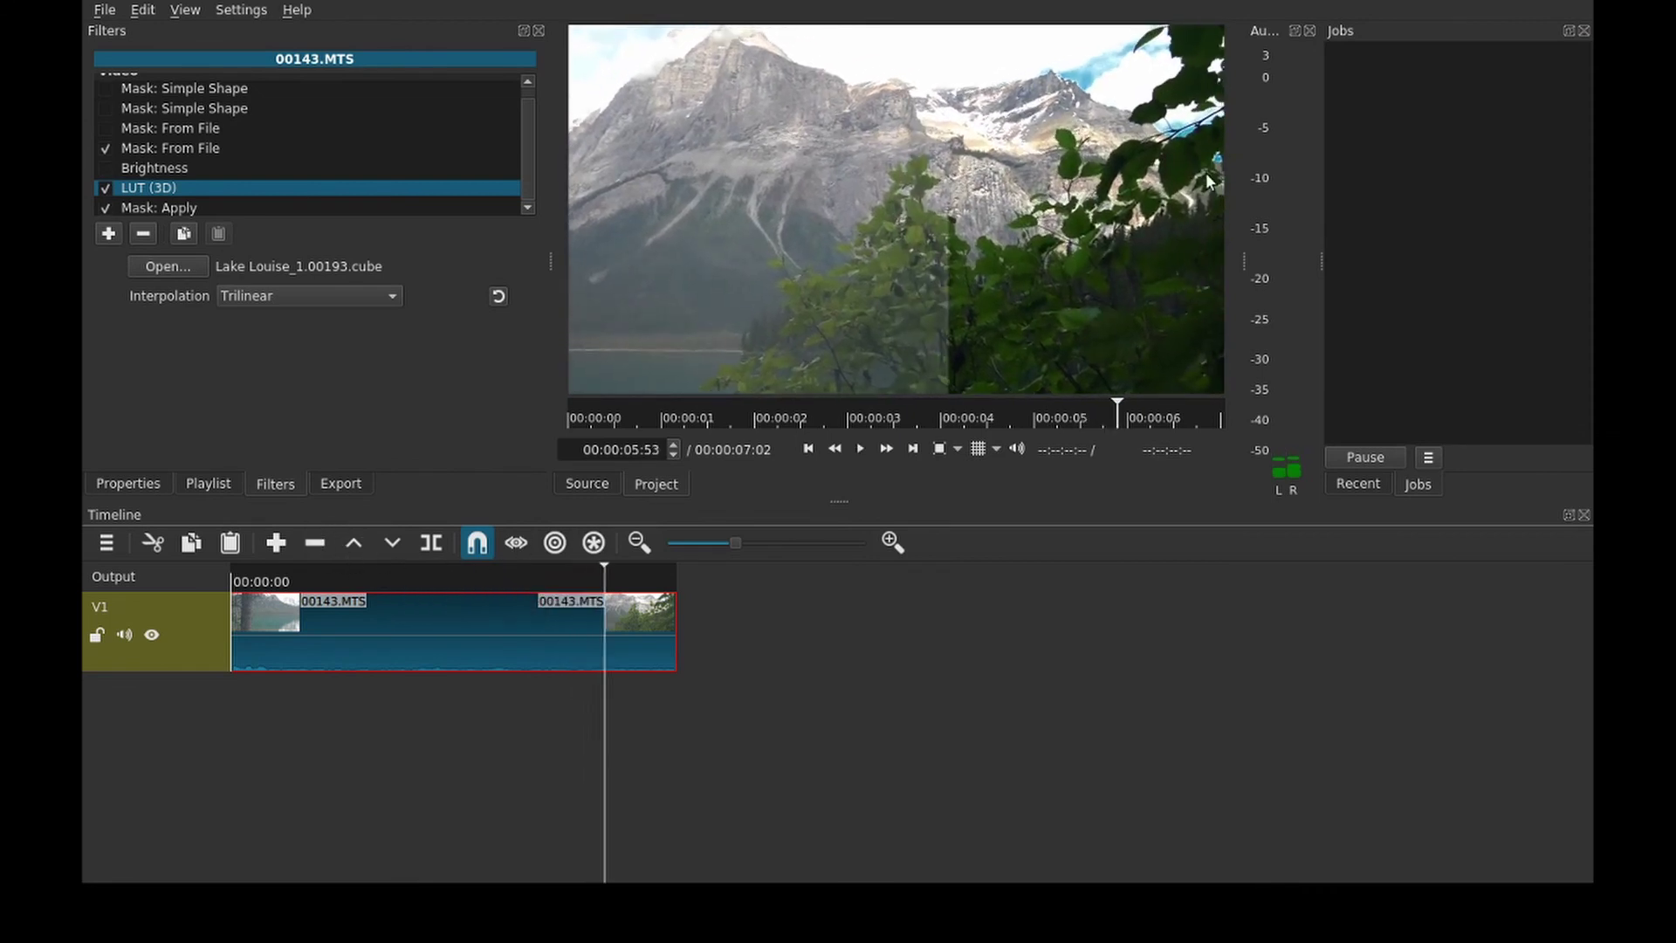
left_click(375, 585)
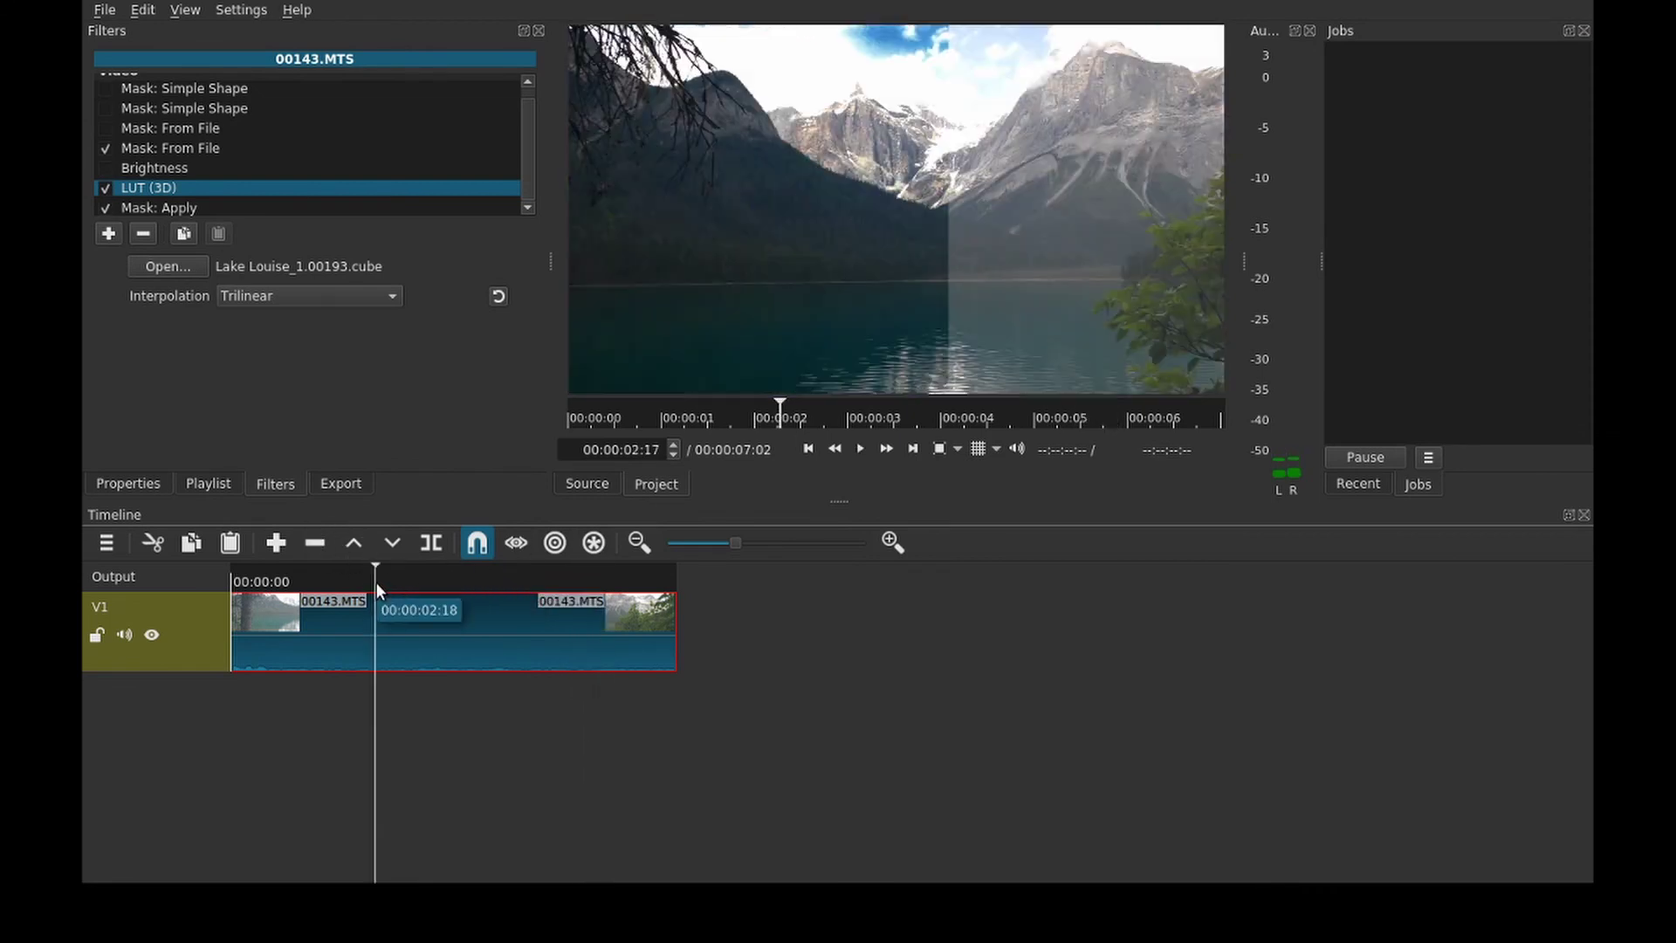
left_click(568, 569)
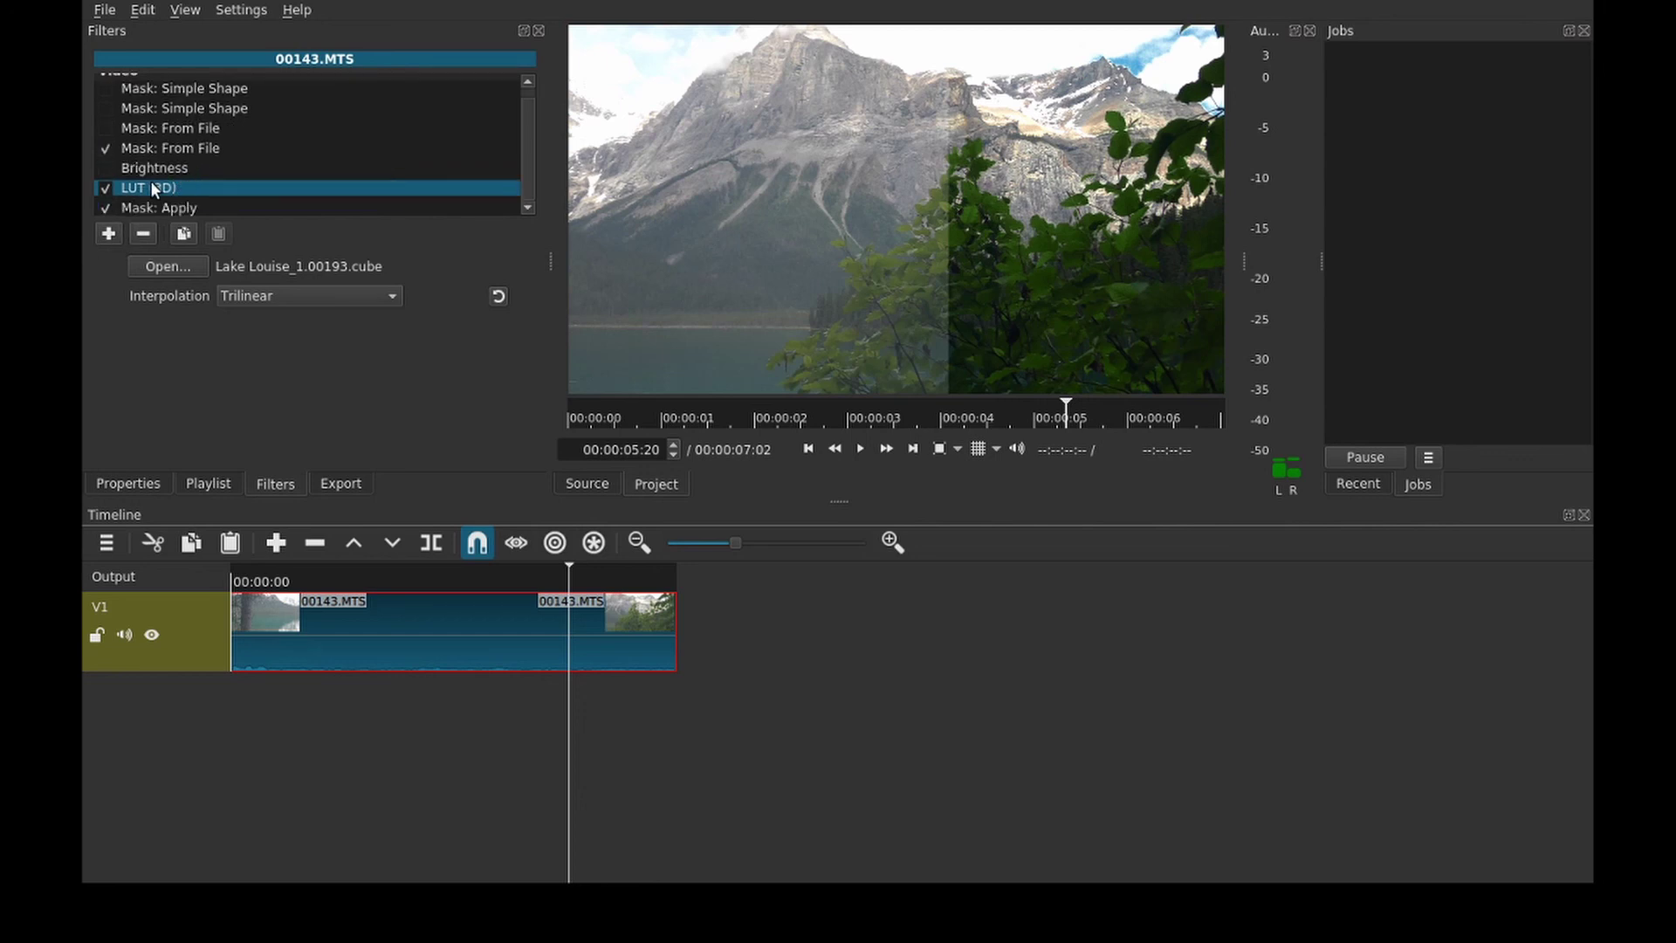
Step: Re-enable the Sample Mask (B&W).png image mask and attempt a second Mask: Apply, which is refused
left_click(103, 129)
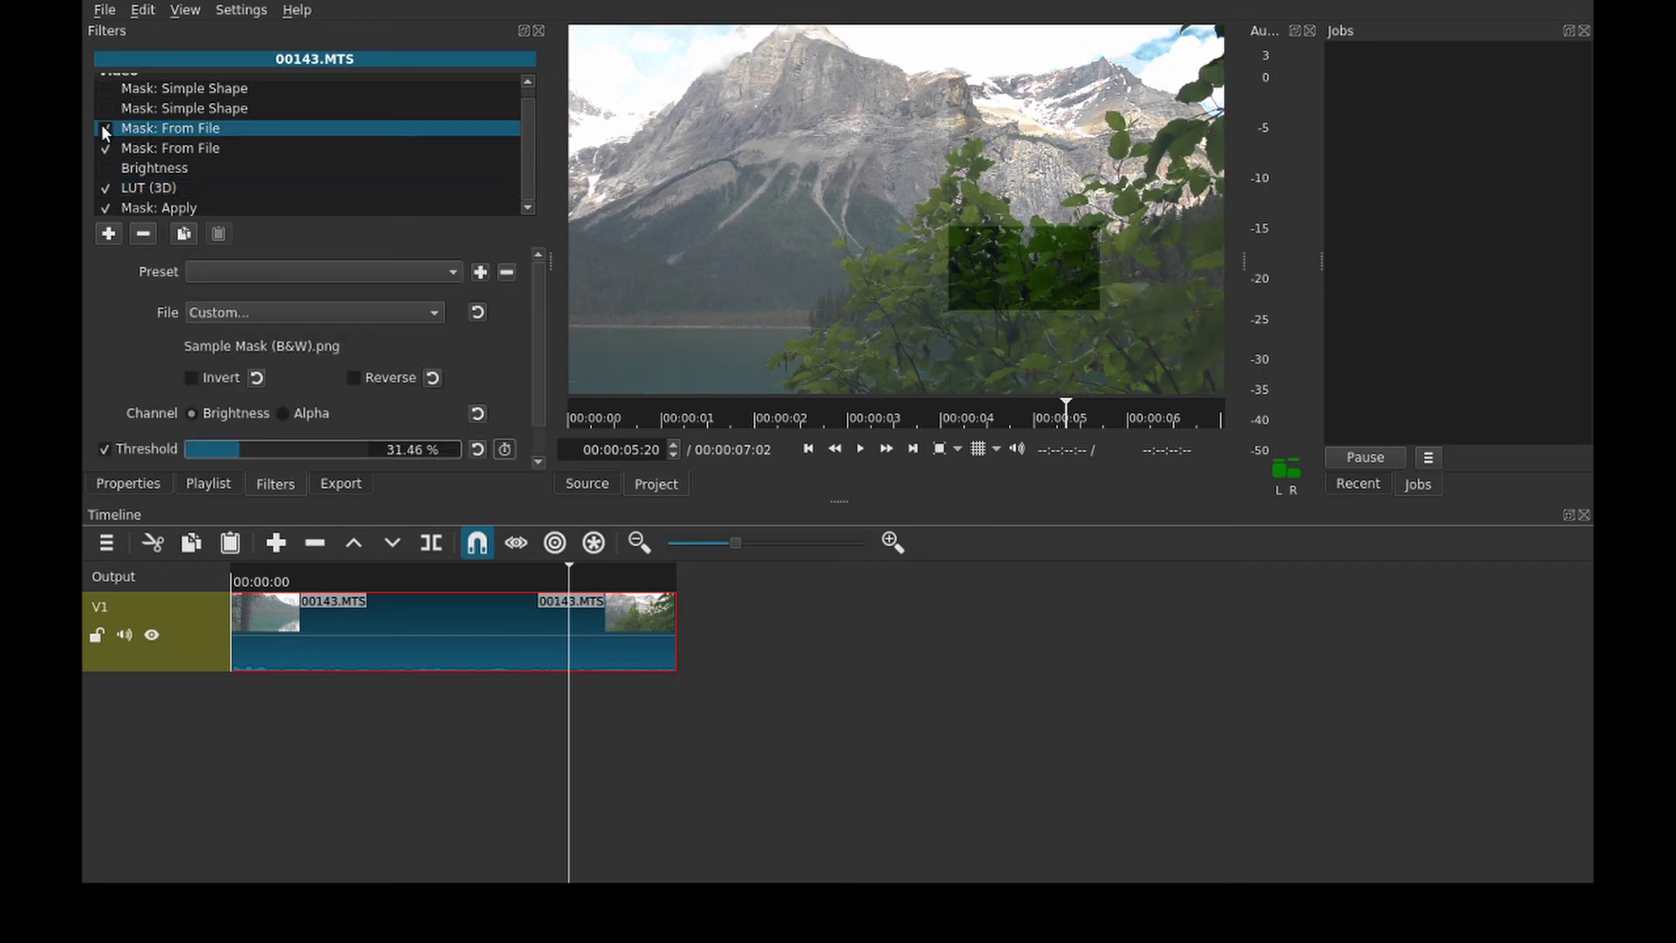
left_click(108, 234)
scroll(96, 218, "down", 2)
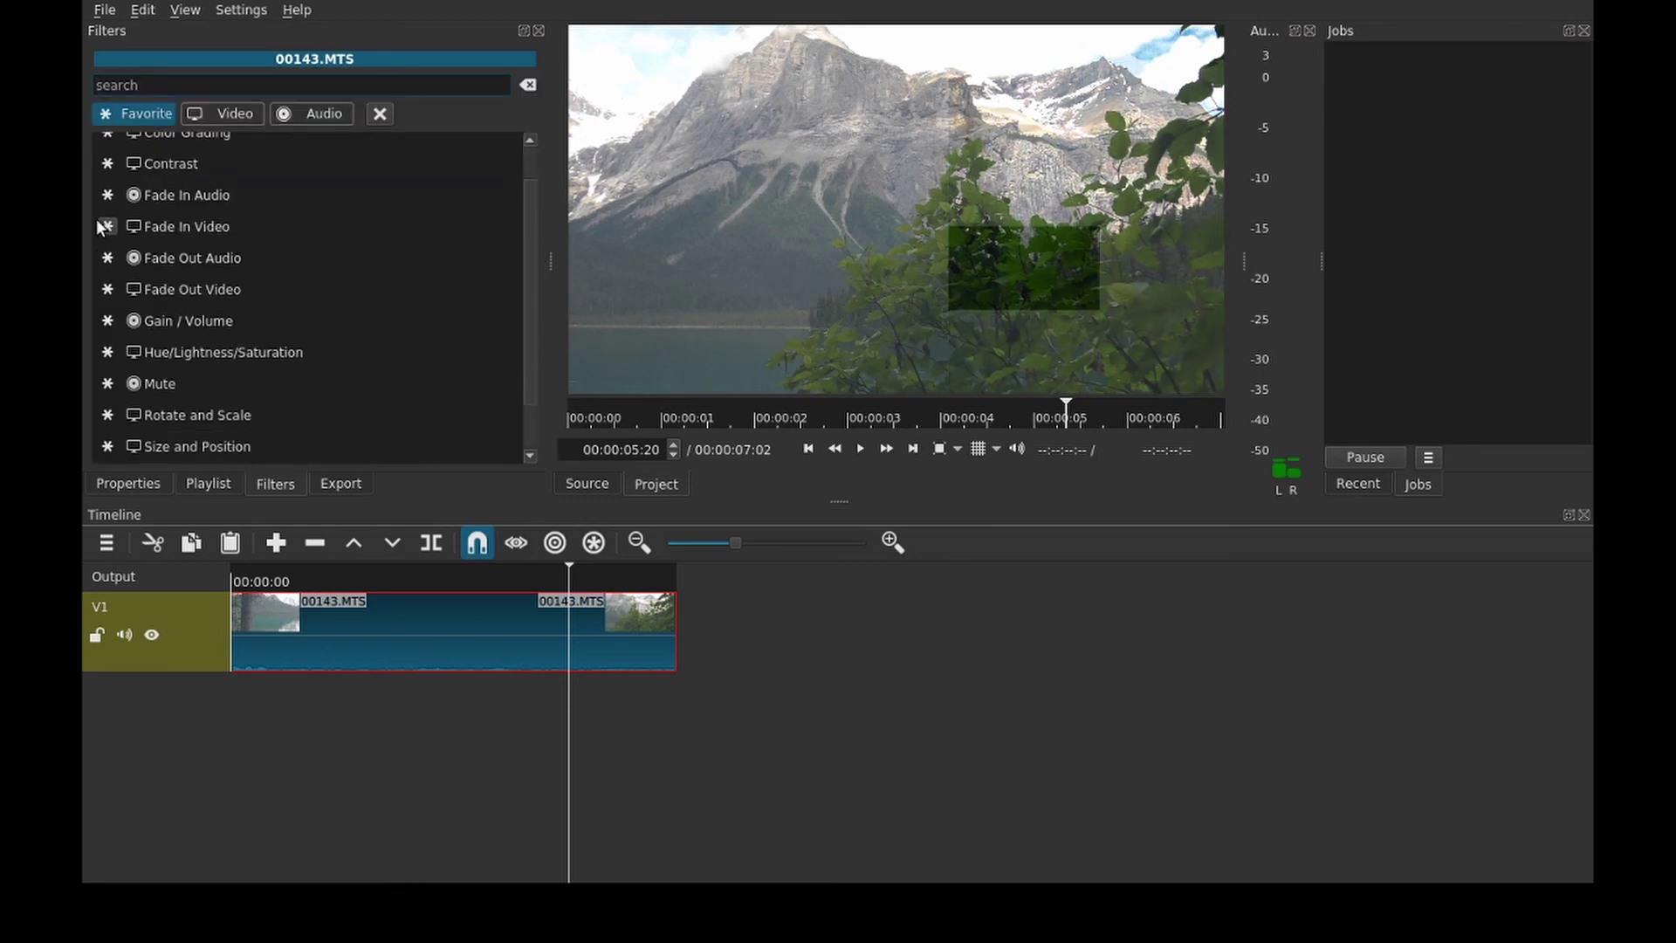
type("mask")
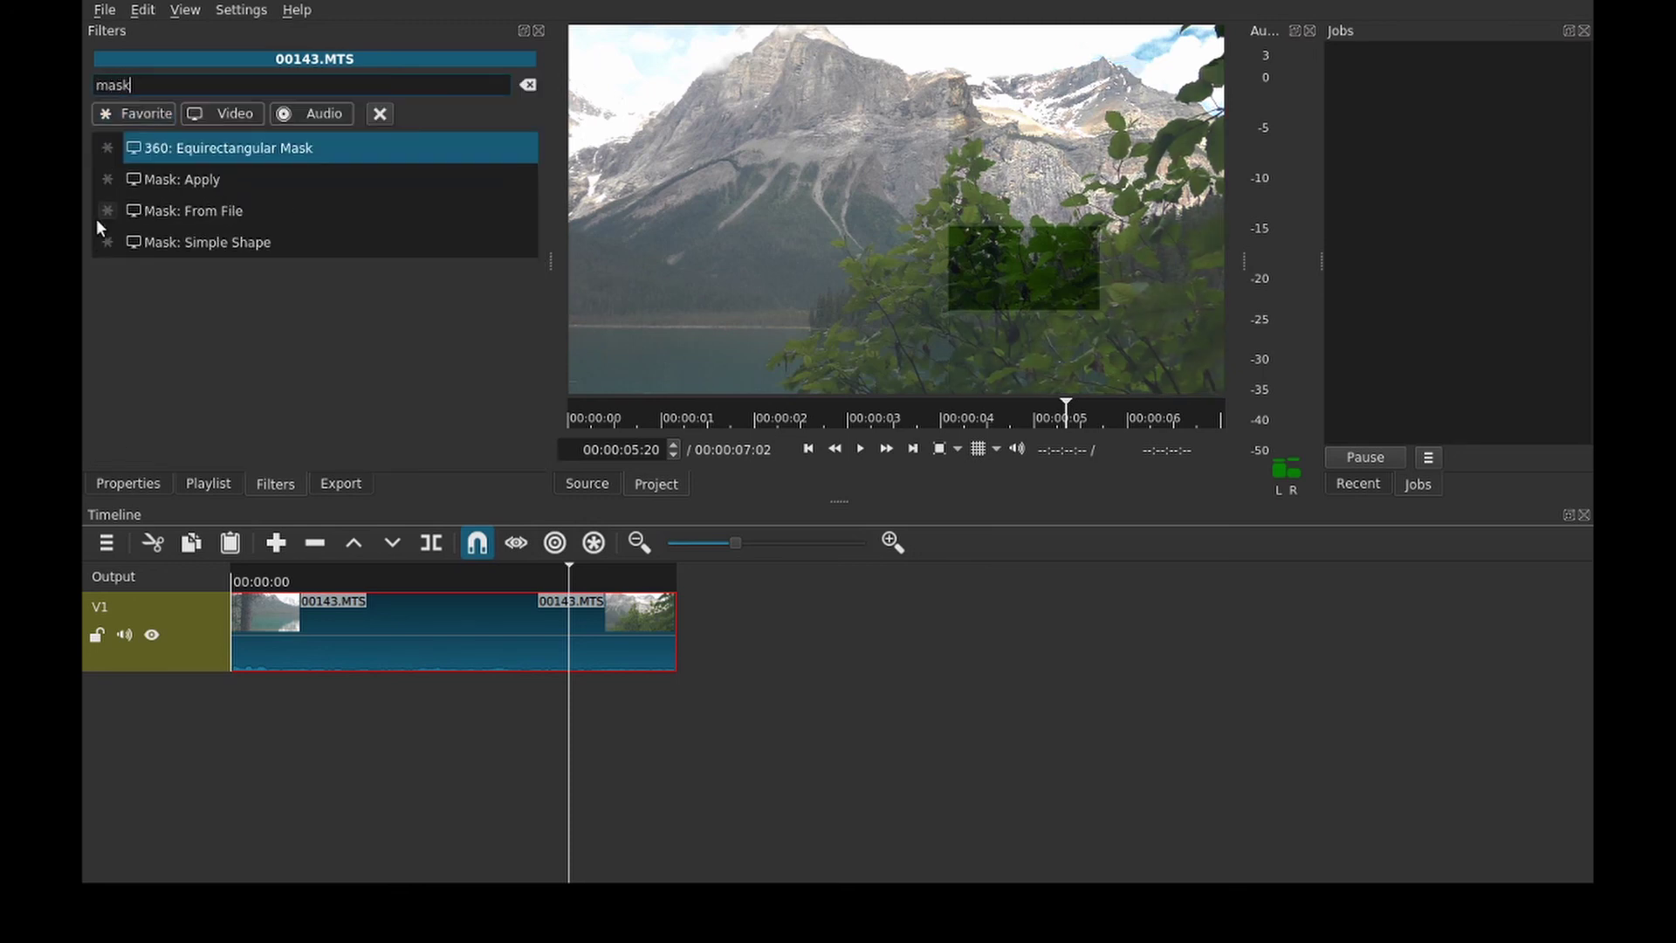
left_click(175, 178)
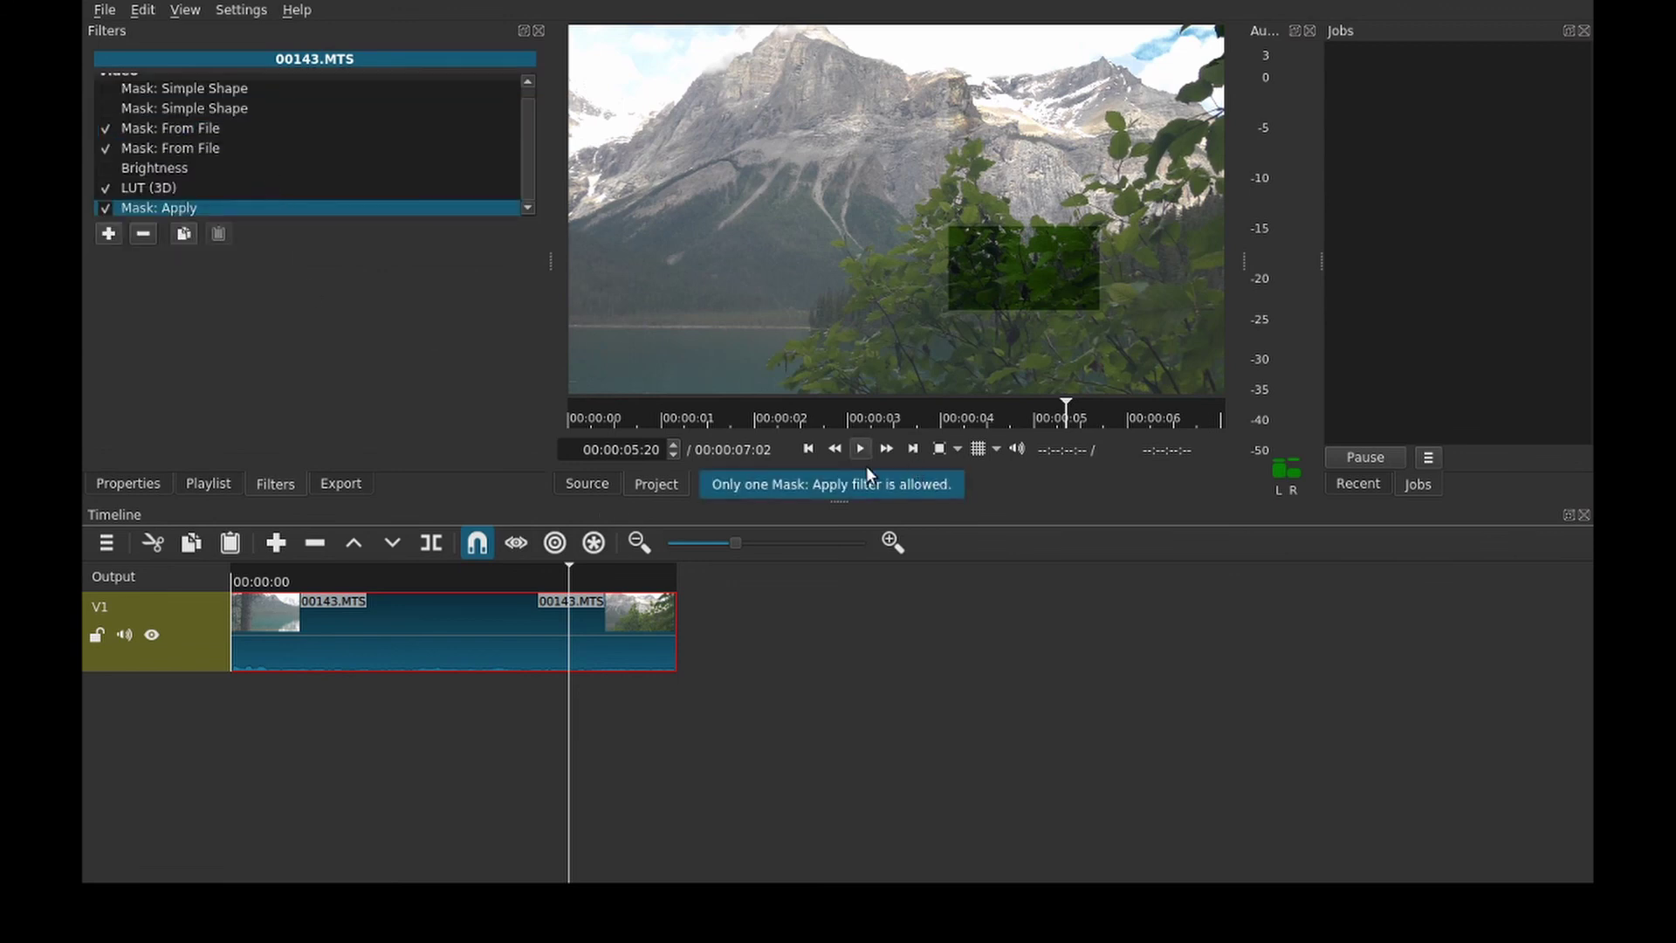